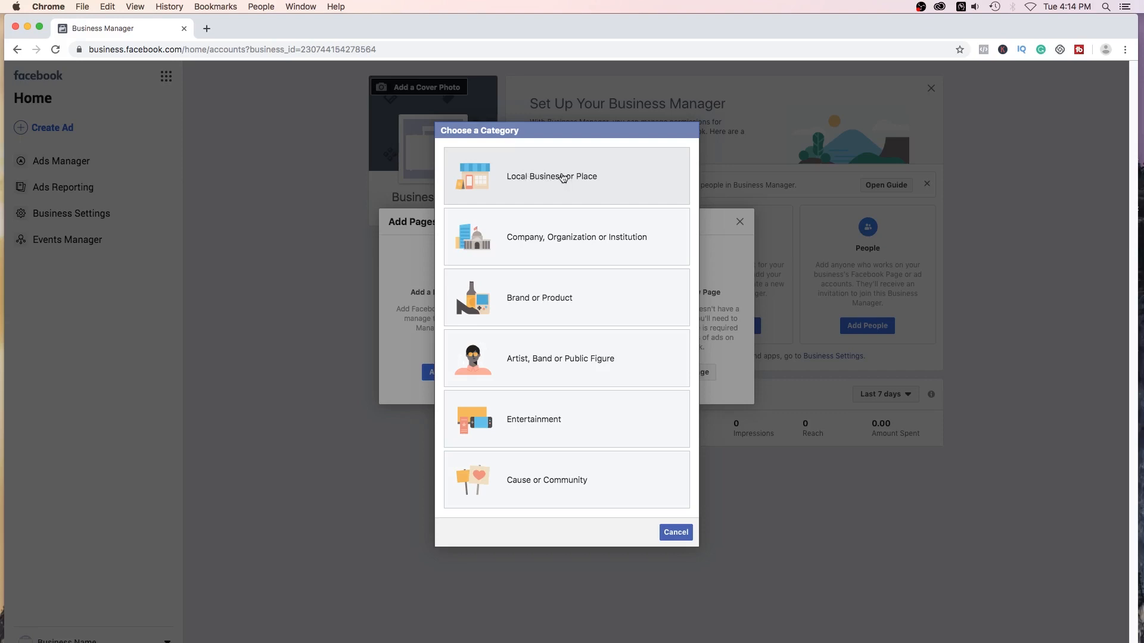
Start a new Local Business or Place page named "Wonderful Coffee Shop" in the Restaurant category
click(542, 180)
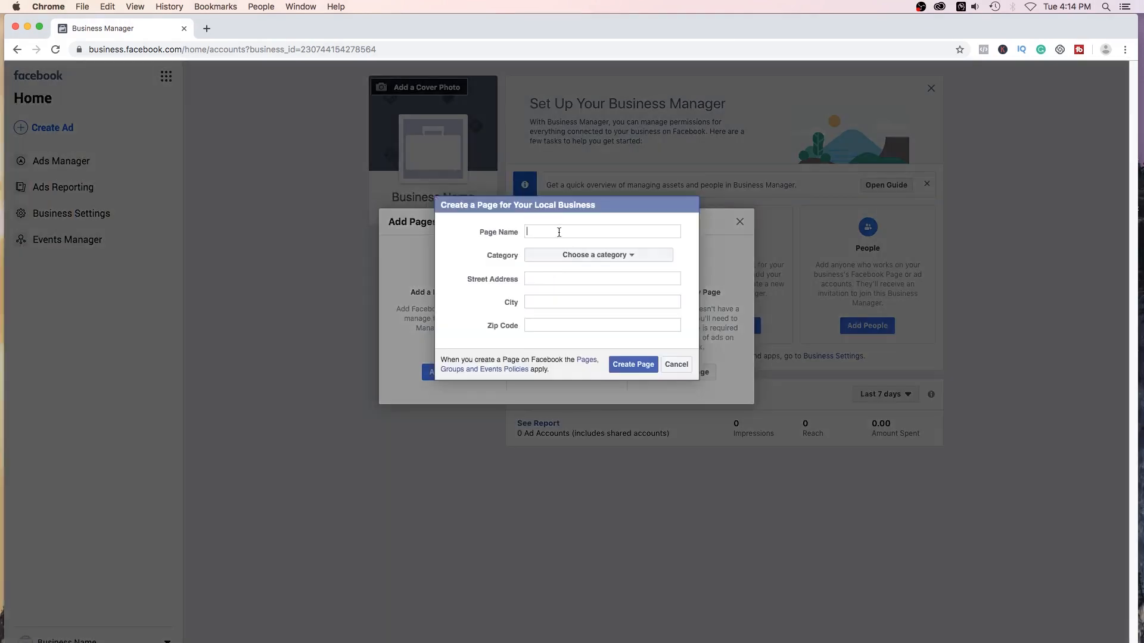
text(Wonderful Coffee Shop)
click(584, 255)
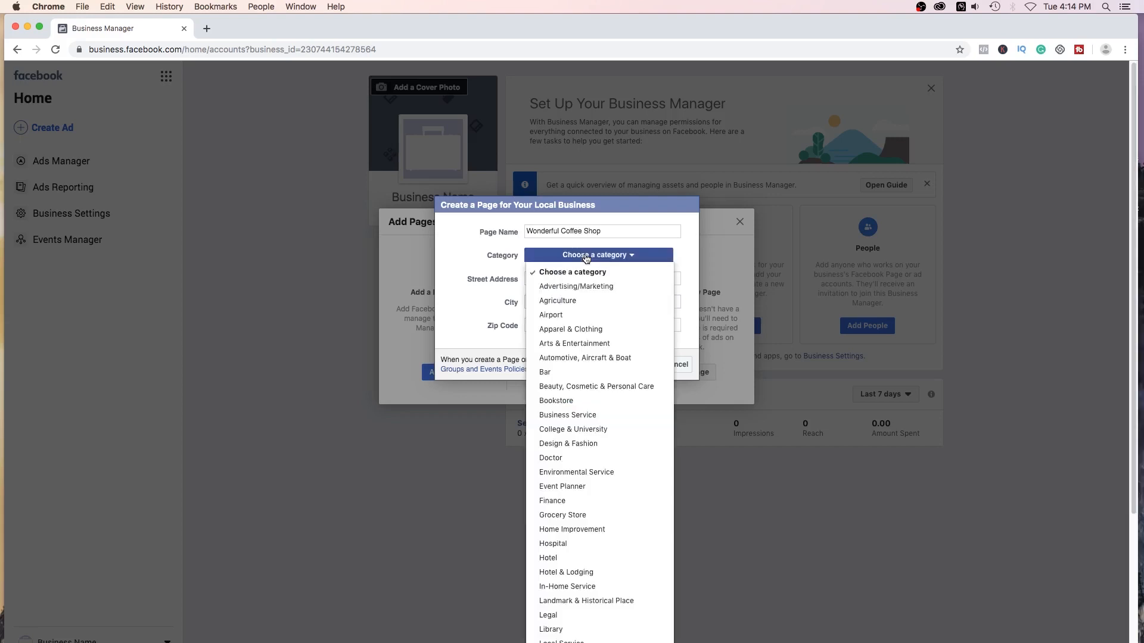
scroll(575, 554, down, 3)
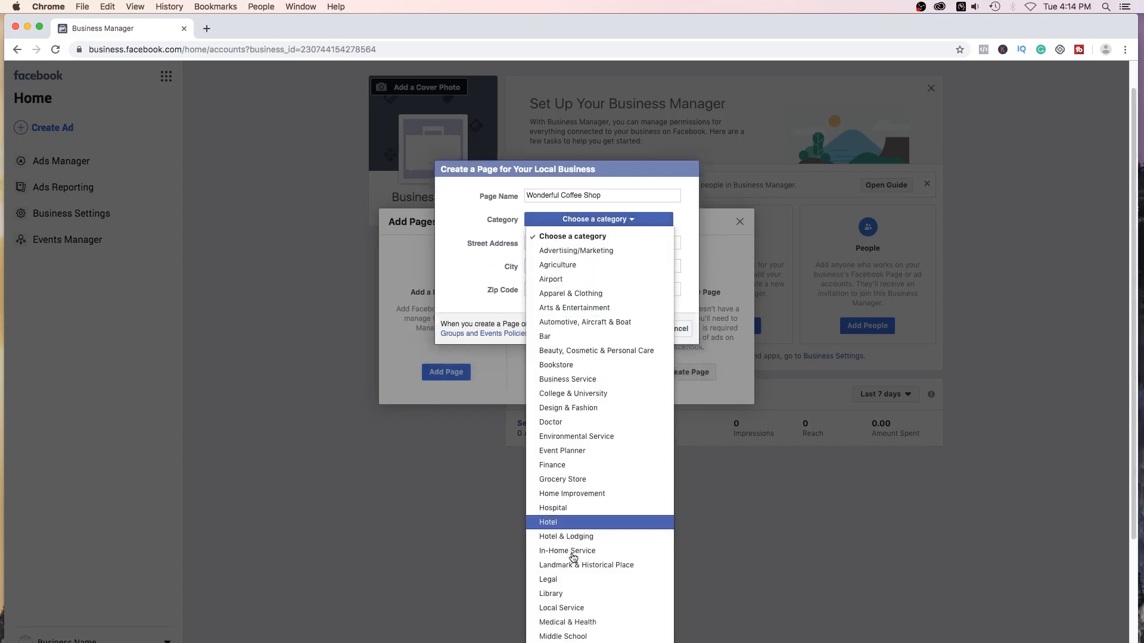
scroll(572, 560, down, 3)
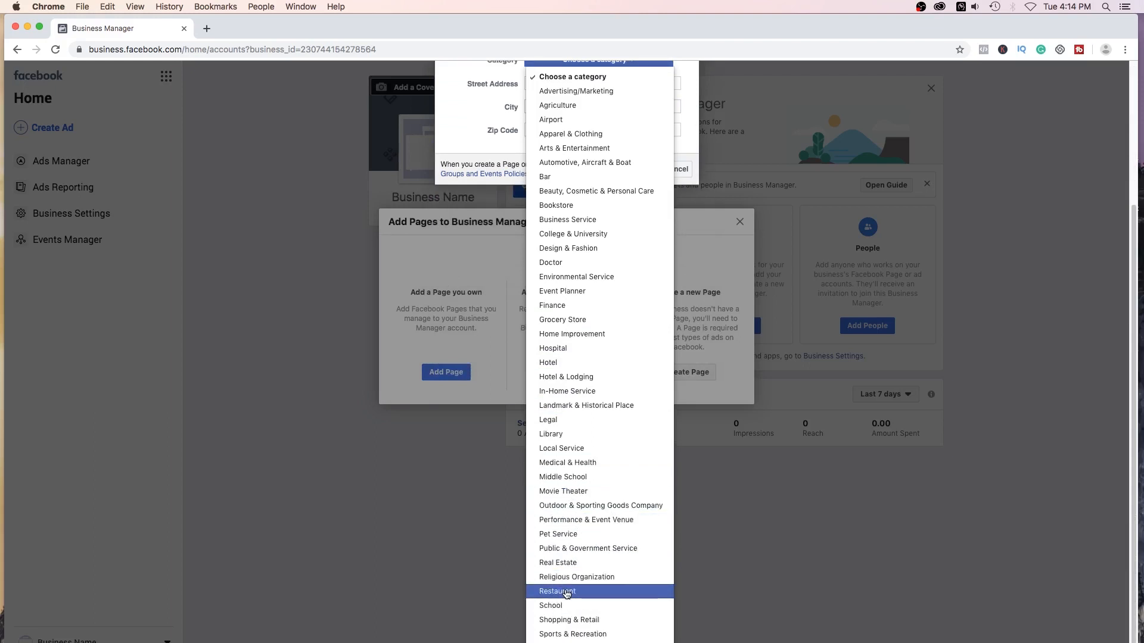
click(566, 591)
Fill in the business's street address, city and zip code, and create the page
click(574, 283)
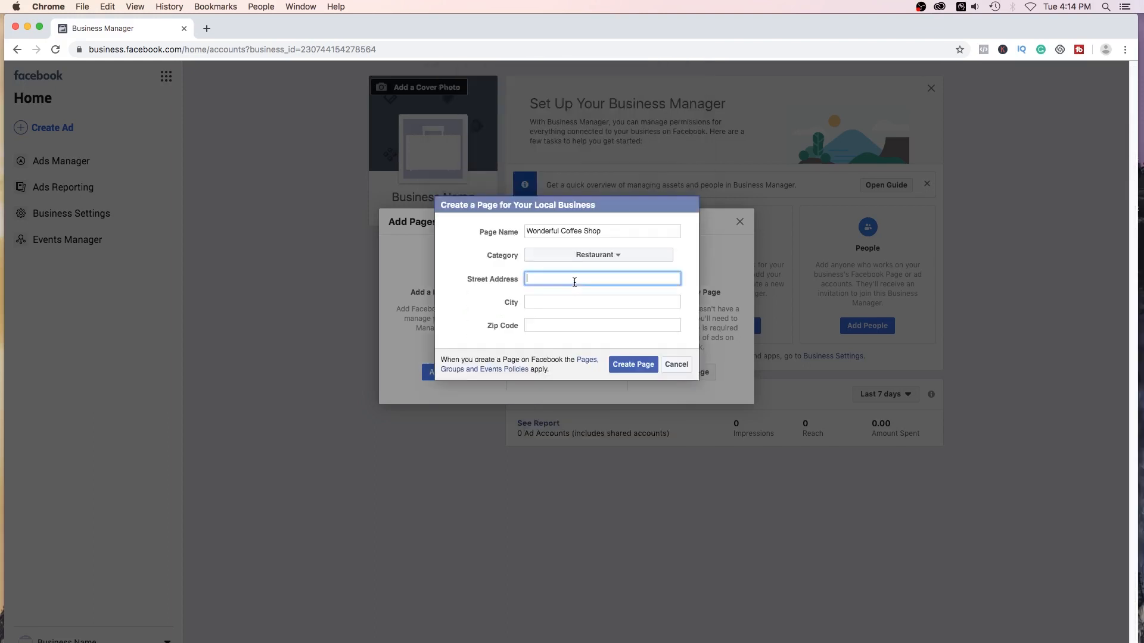
text(123 Street Rd)
key(Tab)
text(Denver)
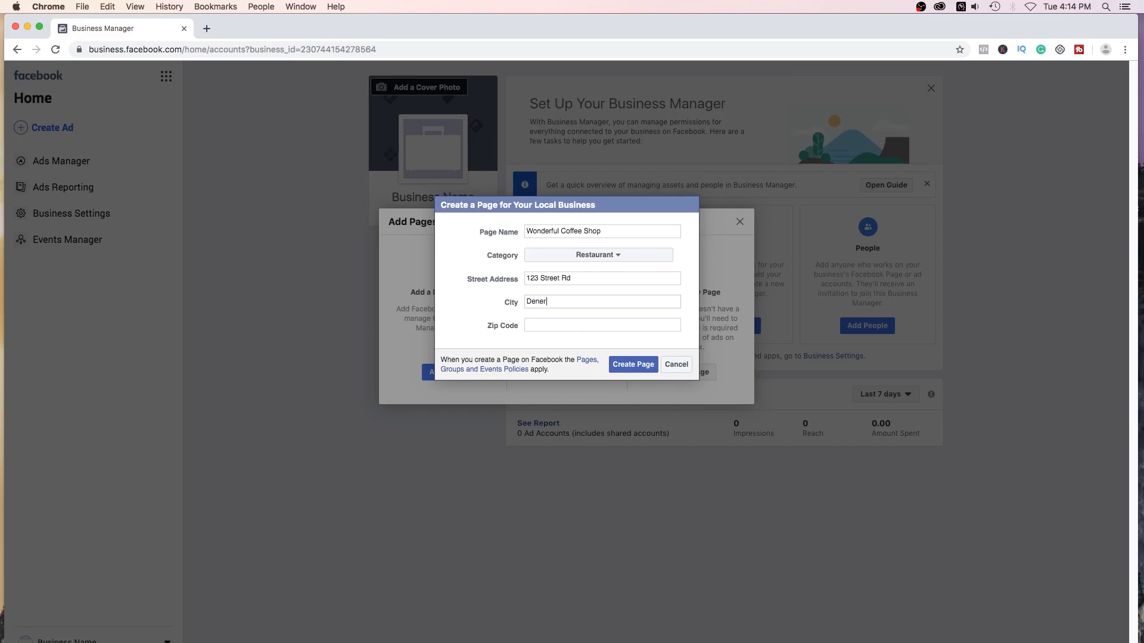
key(BackSpace)
key(BackSpace)
text(ver)
key(Down)
key(Return)
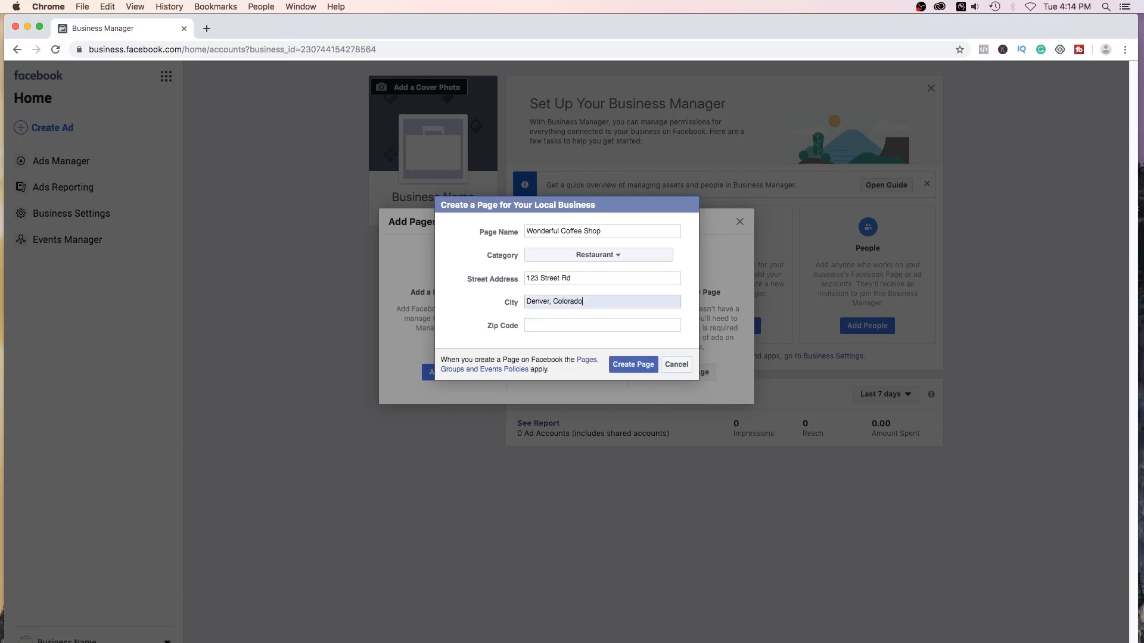
key(Tab)
text(80123)
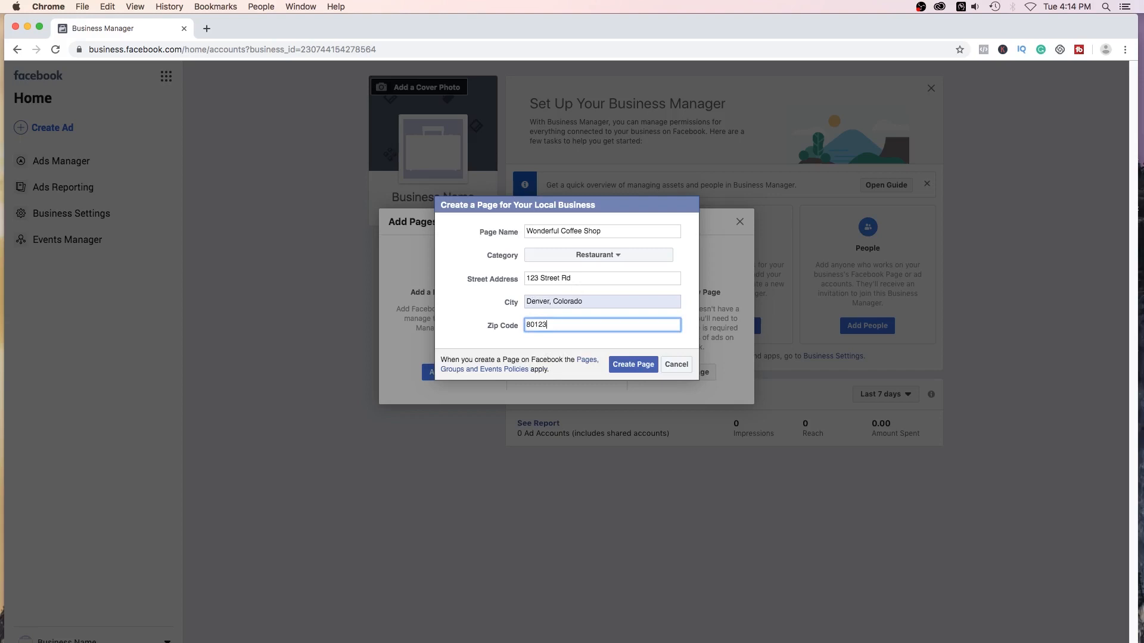
click(643, 368)
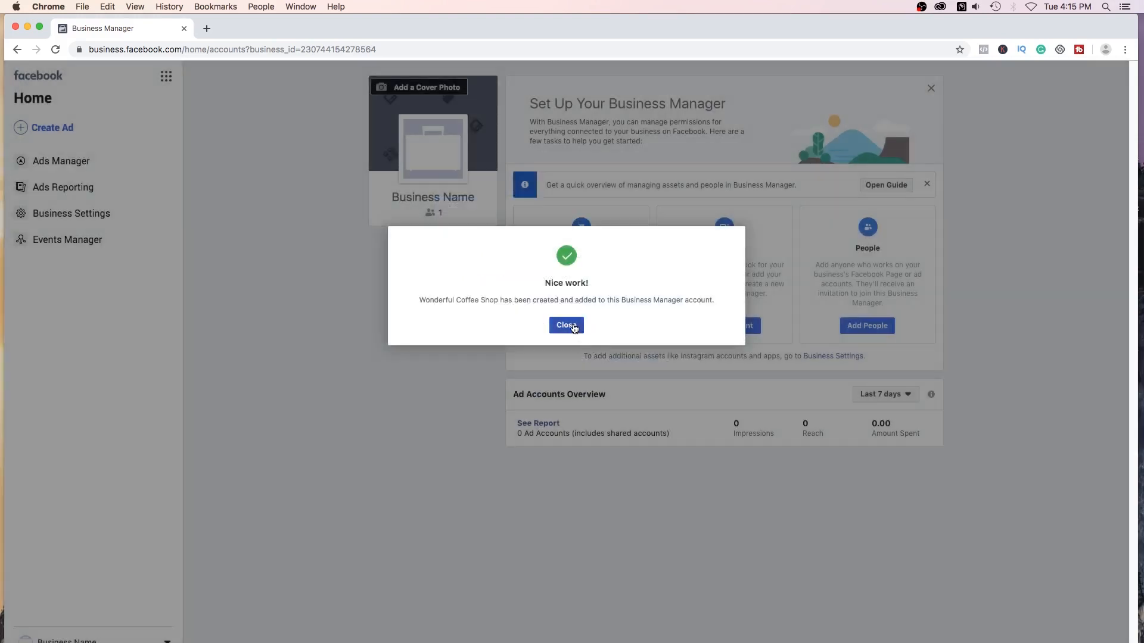
click(566, 325)
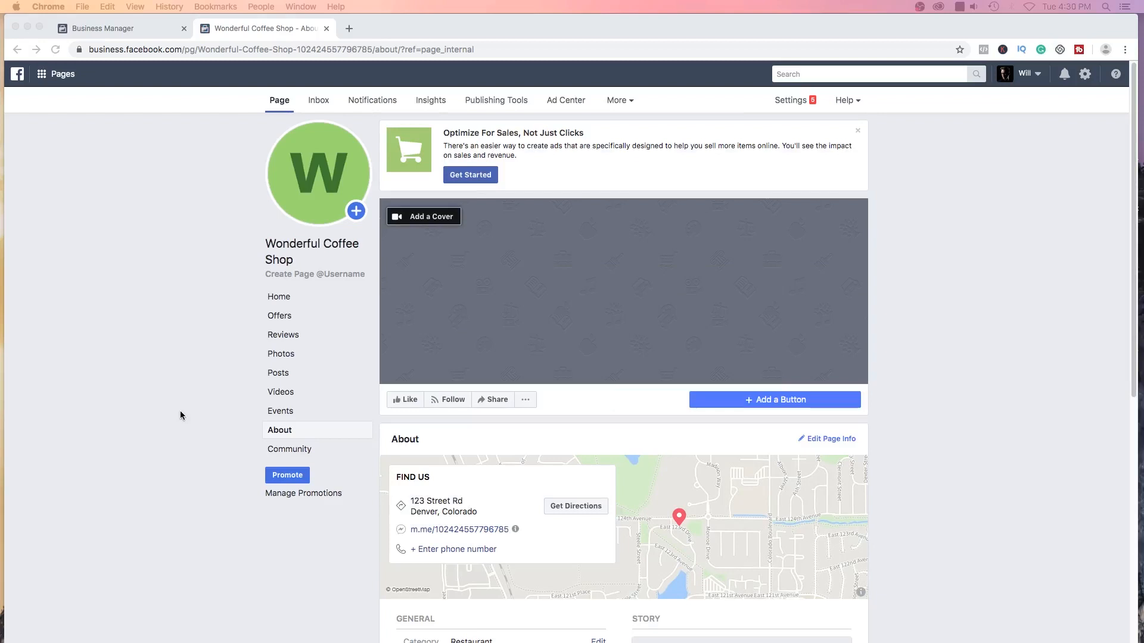
Dismiss the sales promotion banner and set the business price range to $$ in the page's business details
click(859, 131)
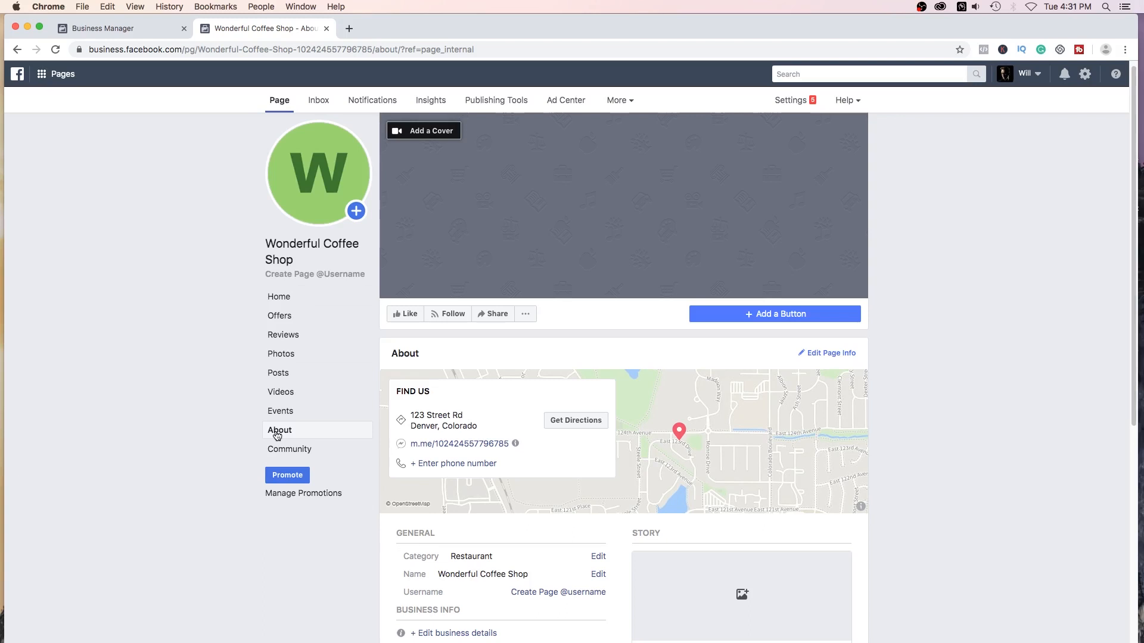
scroll(217, 434, down, 4)
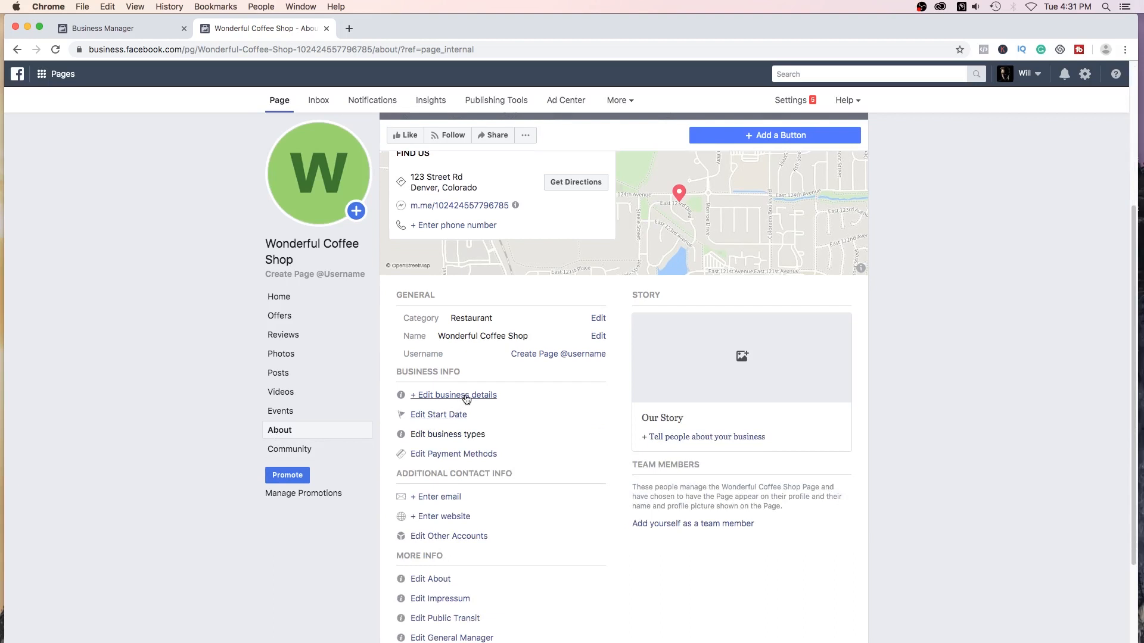
click(467, 397)
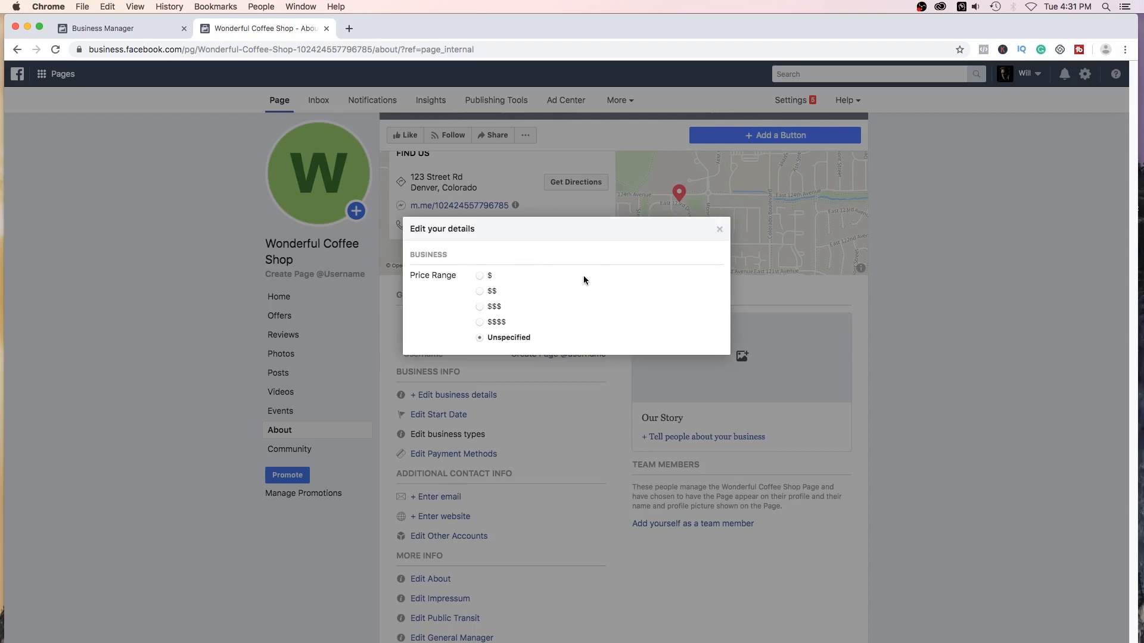
click(480, 292)
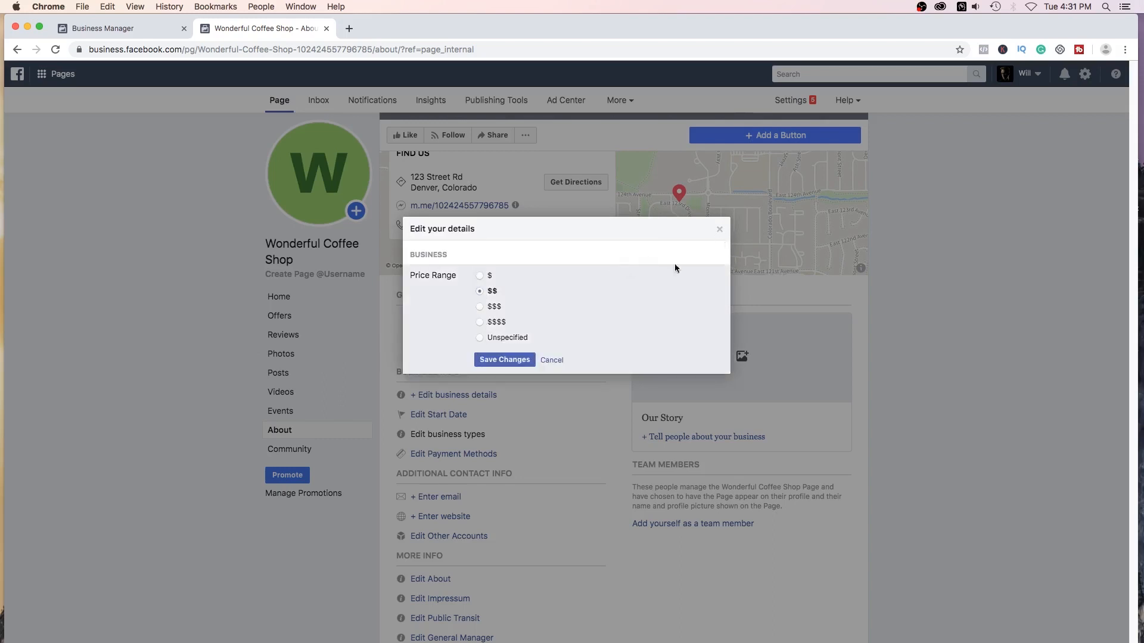
click(520, 359)
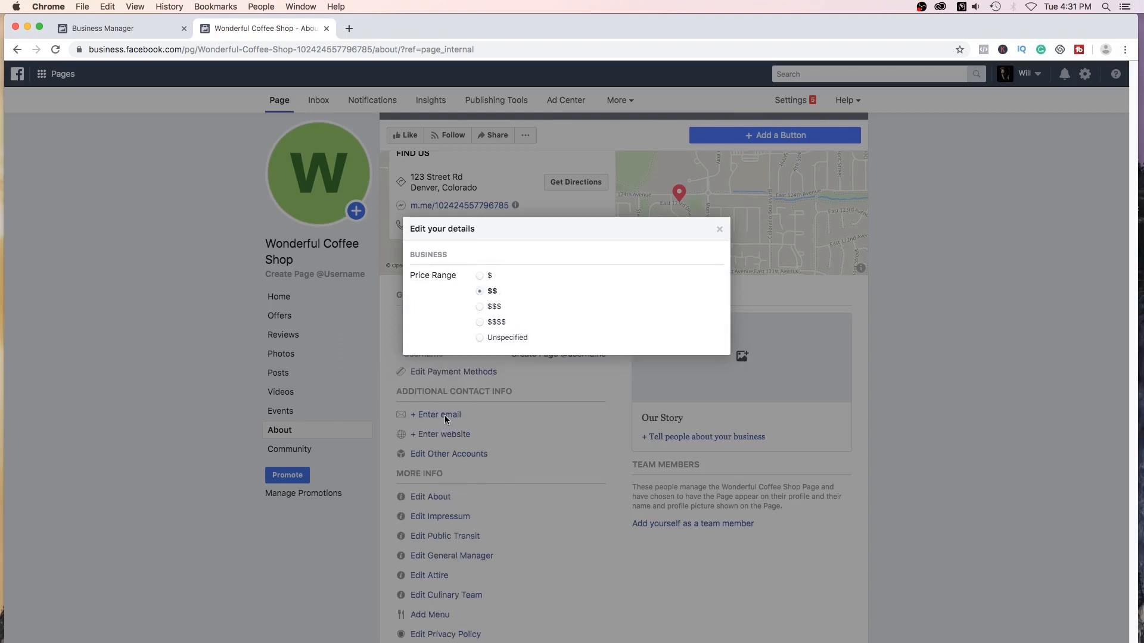
click(720, 229)
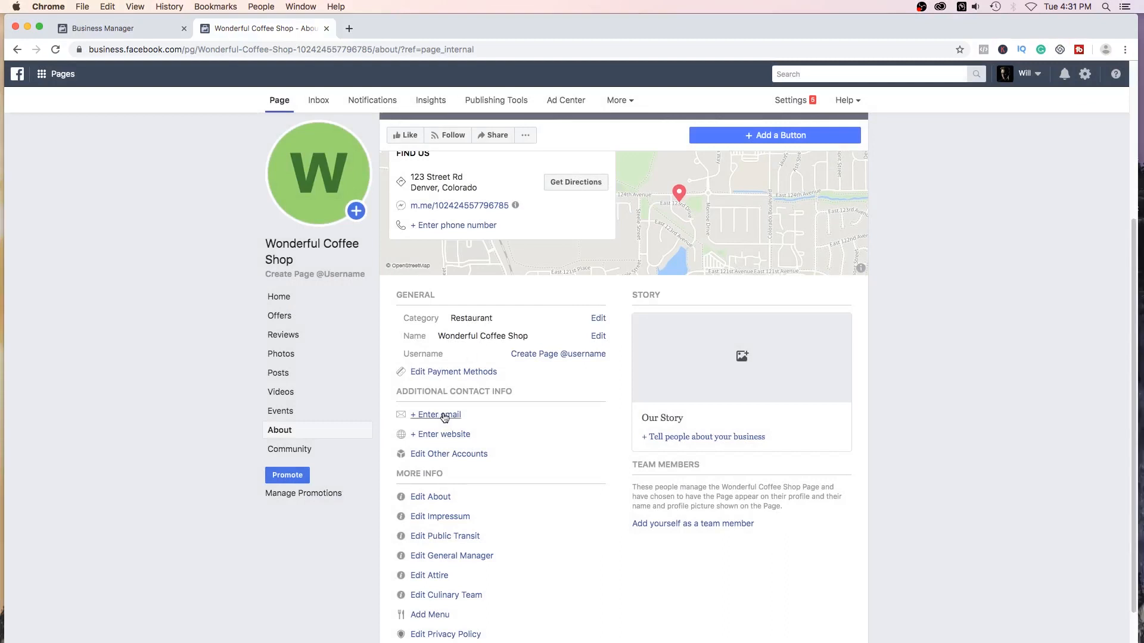
Add the business's contact e-mail to the page's additional contact info and save it
click(440, 416)
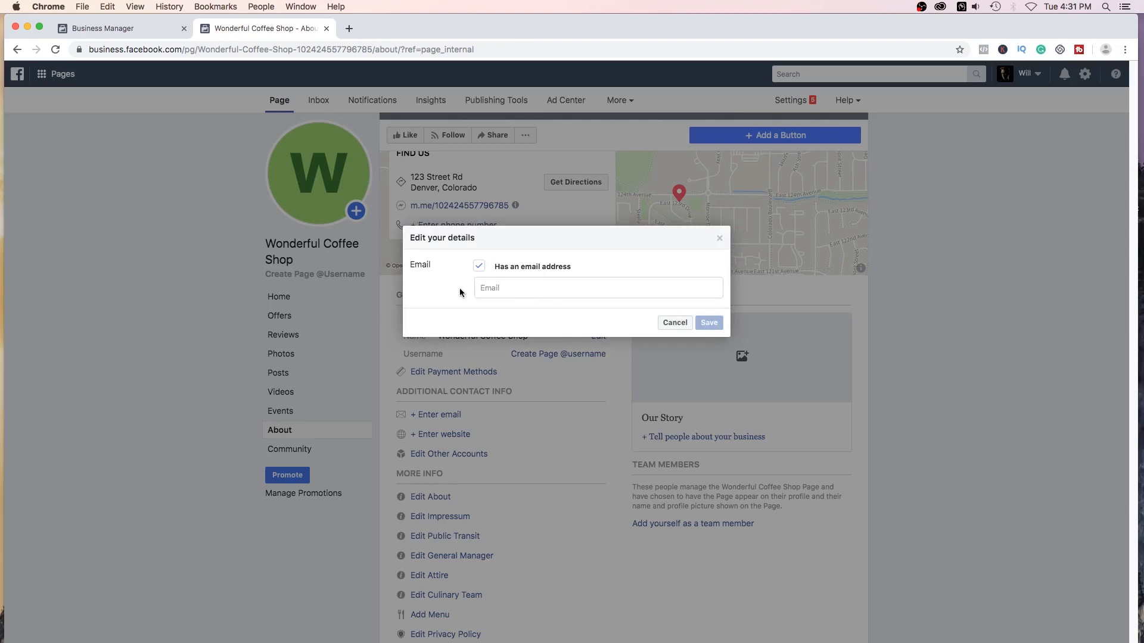
click(517, 288)
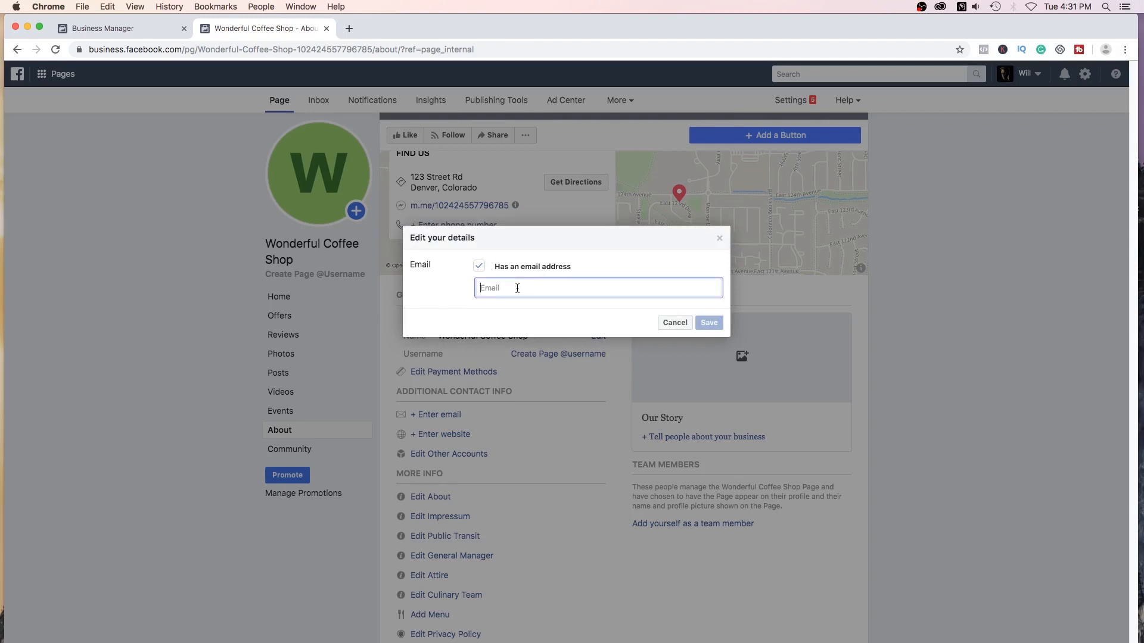
click(454, 290)
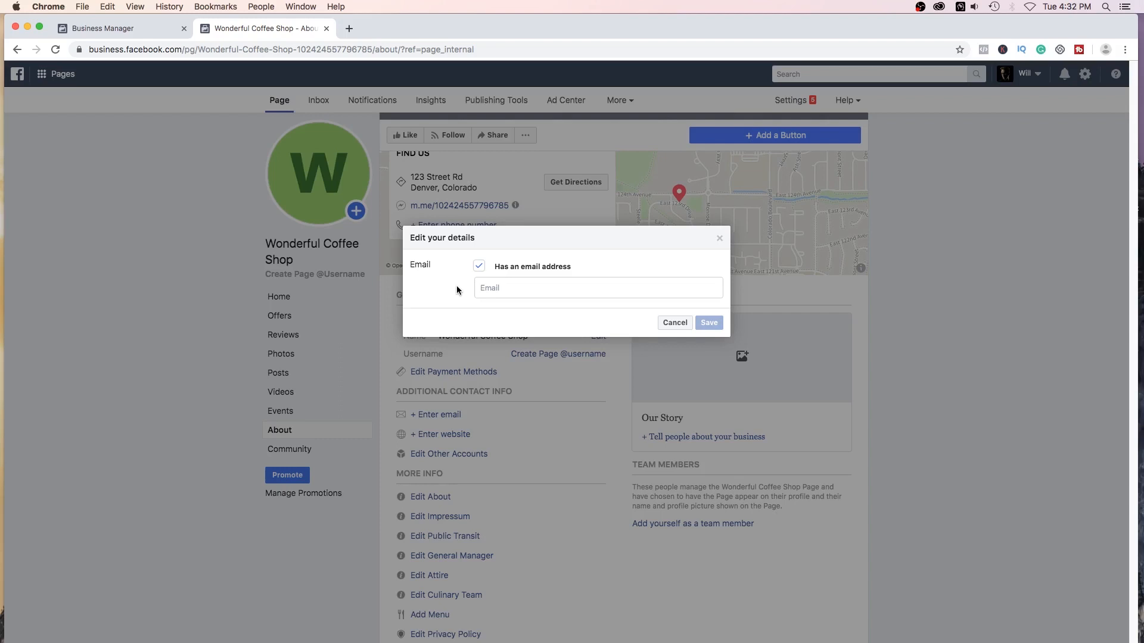
click(602, 281)
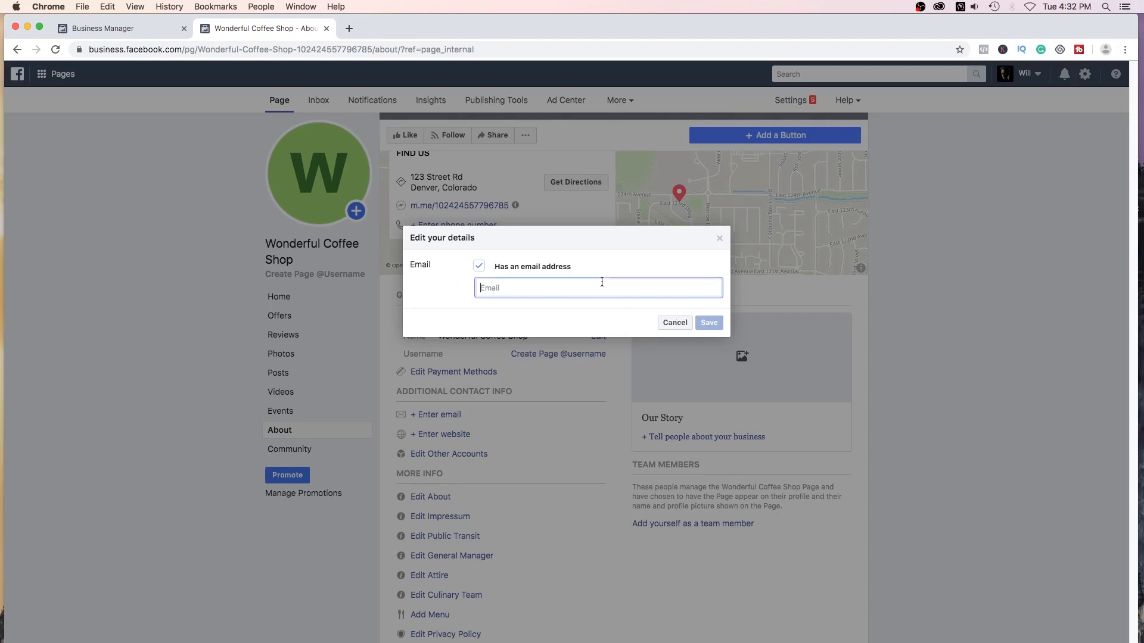
text(hello)
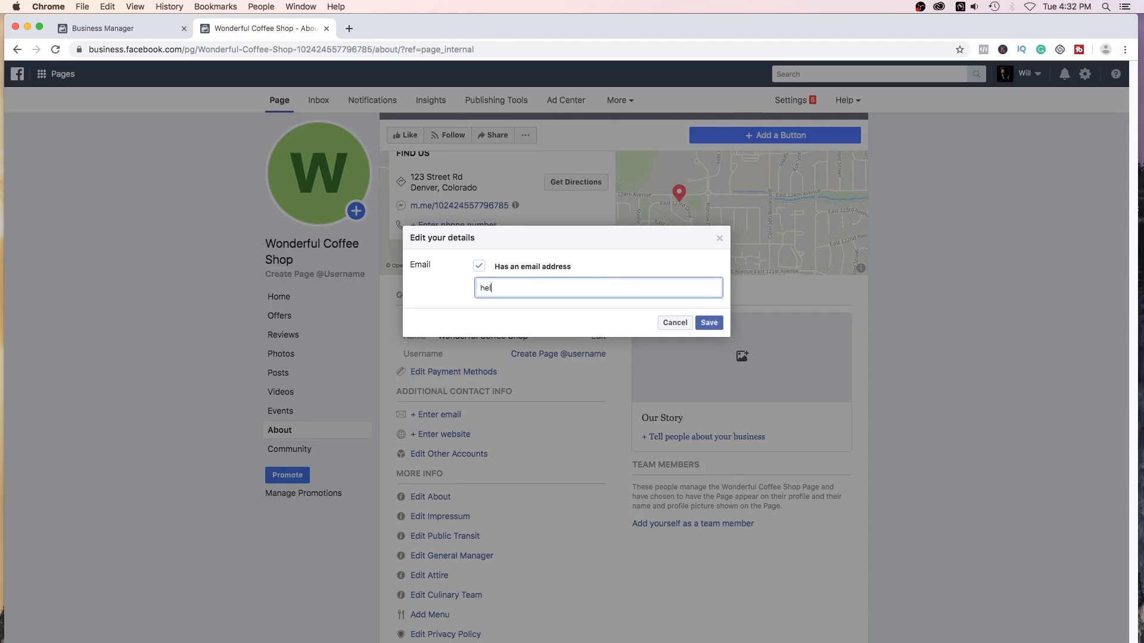
text(@email.com)
click(709, 323)
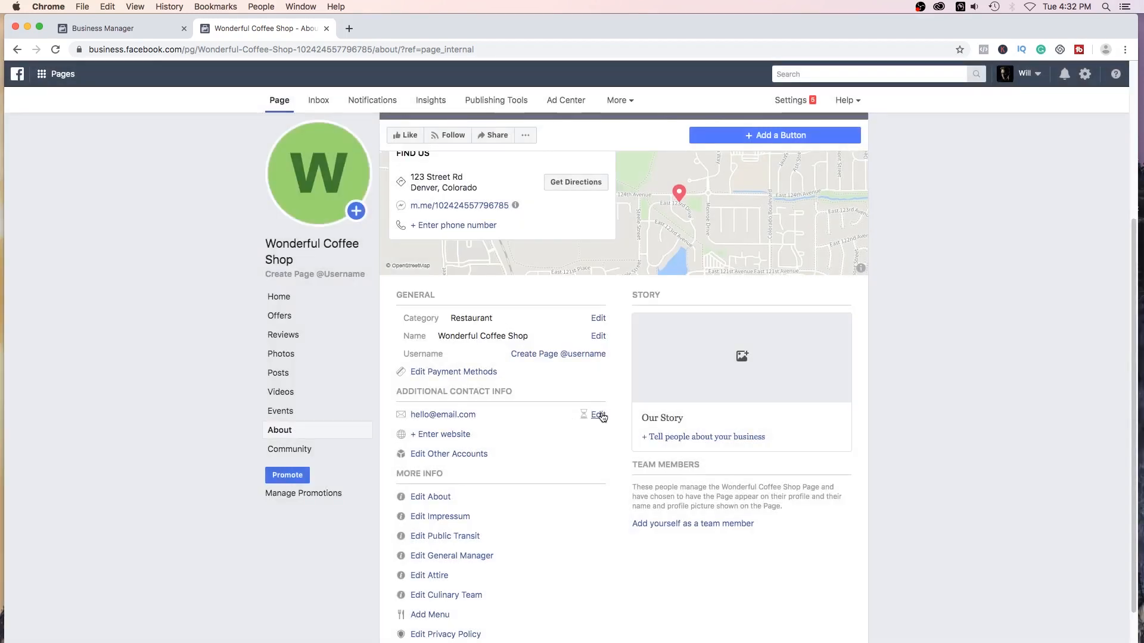
mouse_move(583, 414)
Try to add wonderfulcoffee.com as the page's website in the additional contact info
click(452, 438)
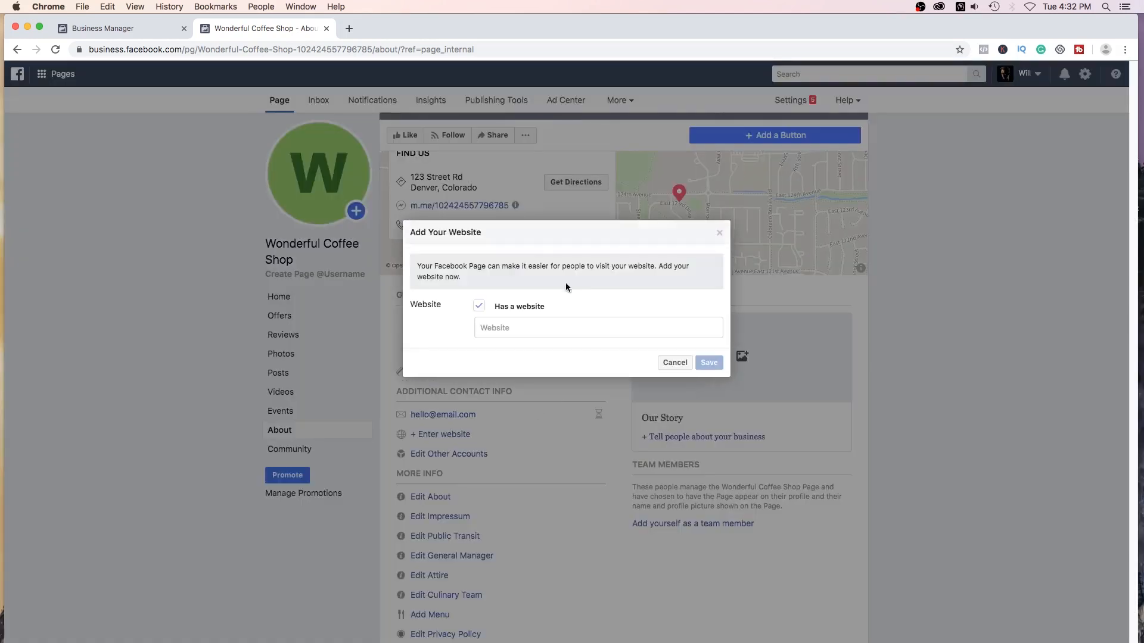
click(532, 325)
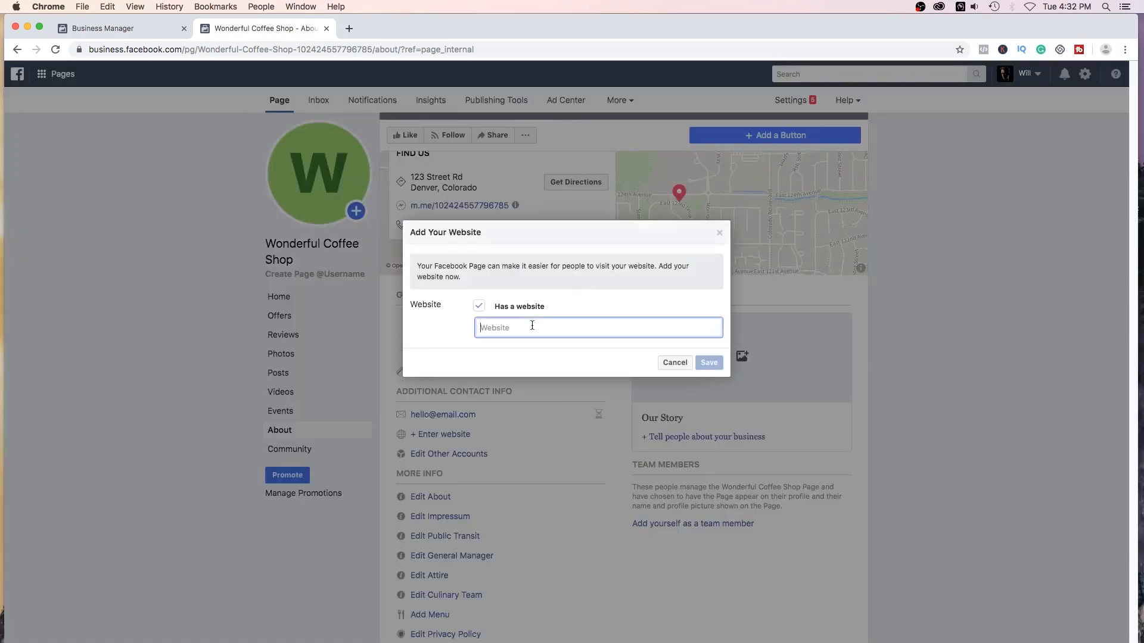
text(wonderfulcoffee.com)
key(Return)
Write the About description: small family owned Denver, Colorado coffee shop serving amazing breakfast all day, and delicious coffee and treats to fill all your hunger needs
click(431, 498)
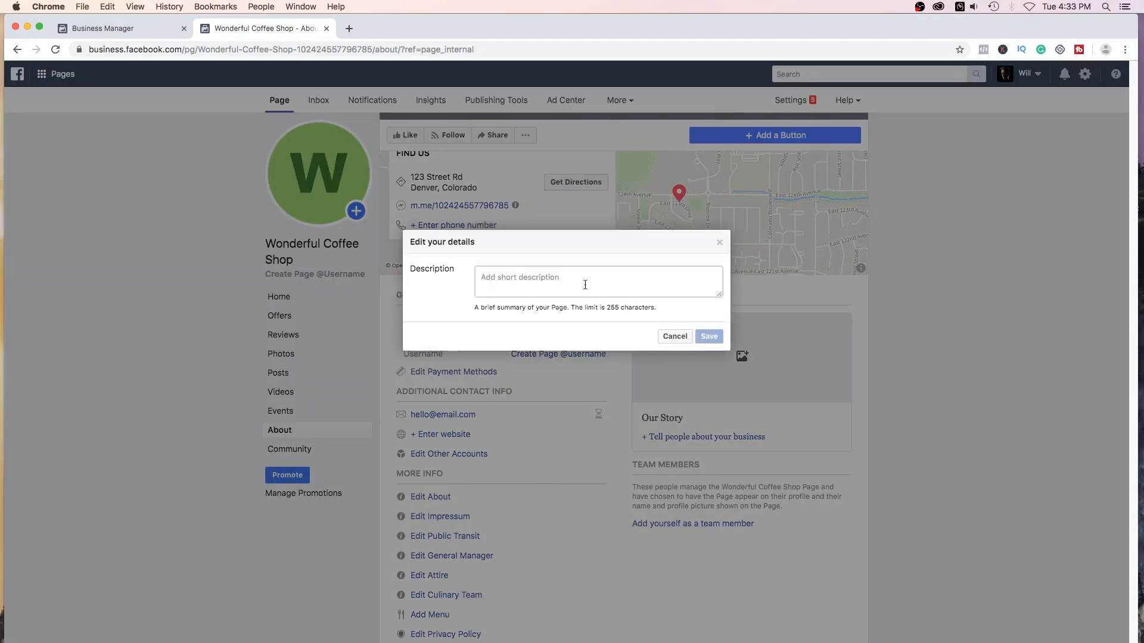
click(559, 285)
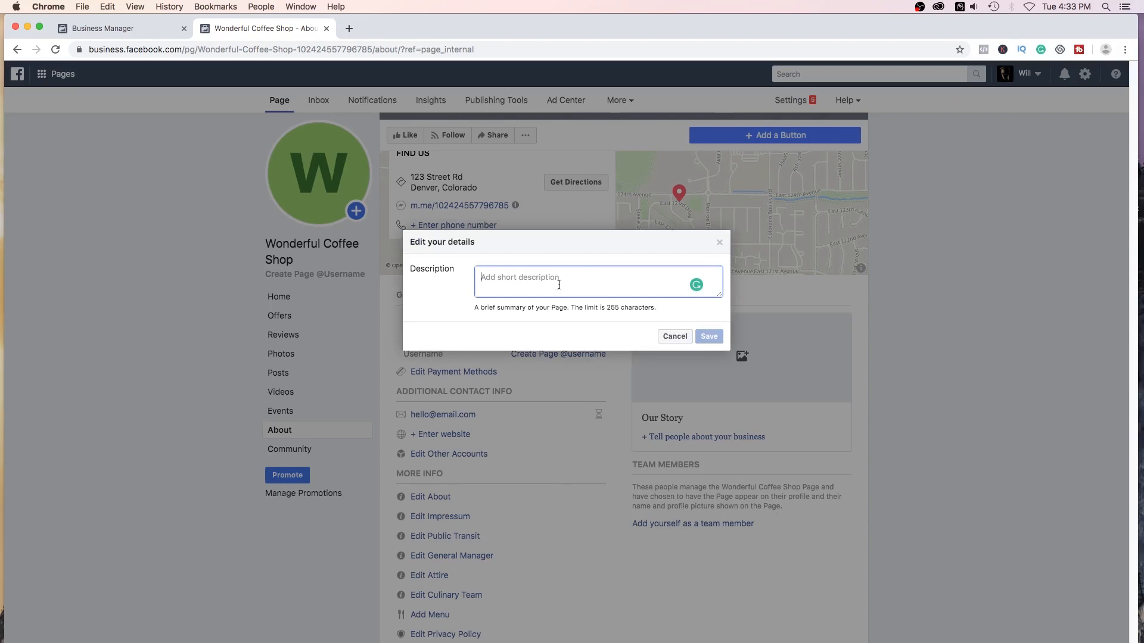
text(We are small family owned coffee shop in Denver, Colorado that serves amazing breakfast all day, and delicious c)
text(offee and tre)
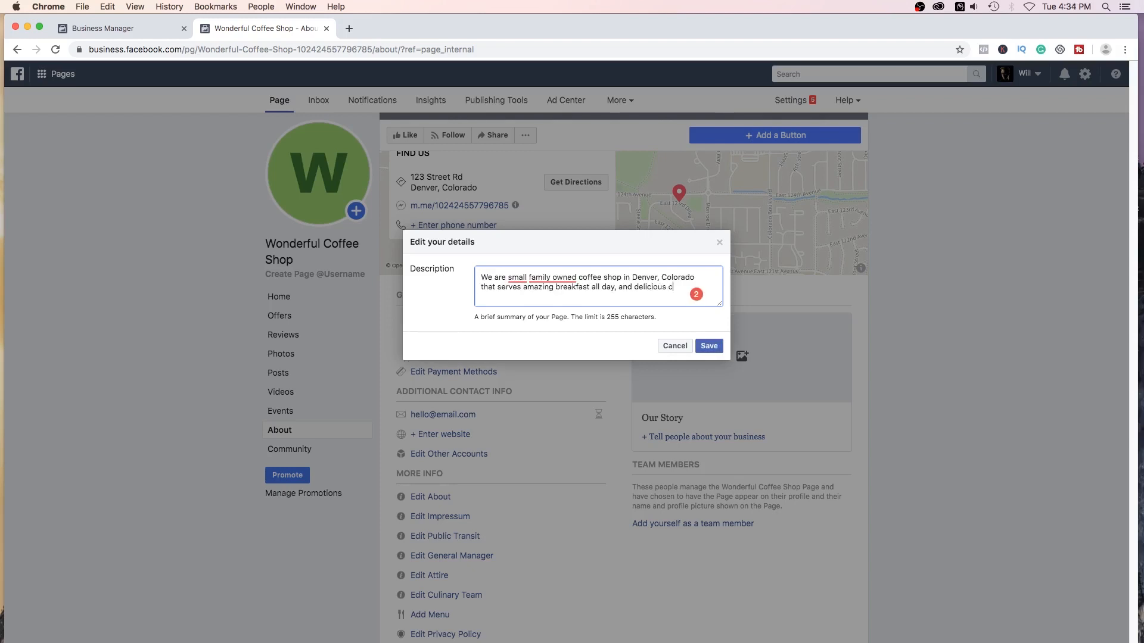
text(ats for)
key(BackSpace)
key(BackSpace)
key(BackSpace)
key(BackSpace)
text(to fil)
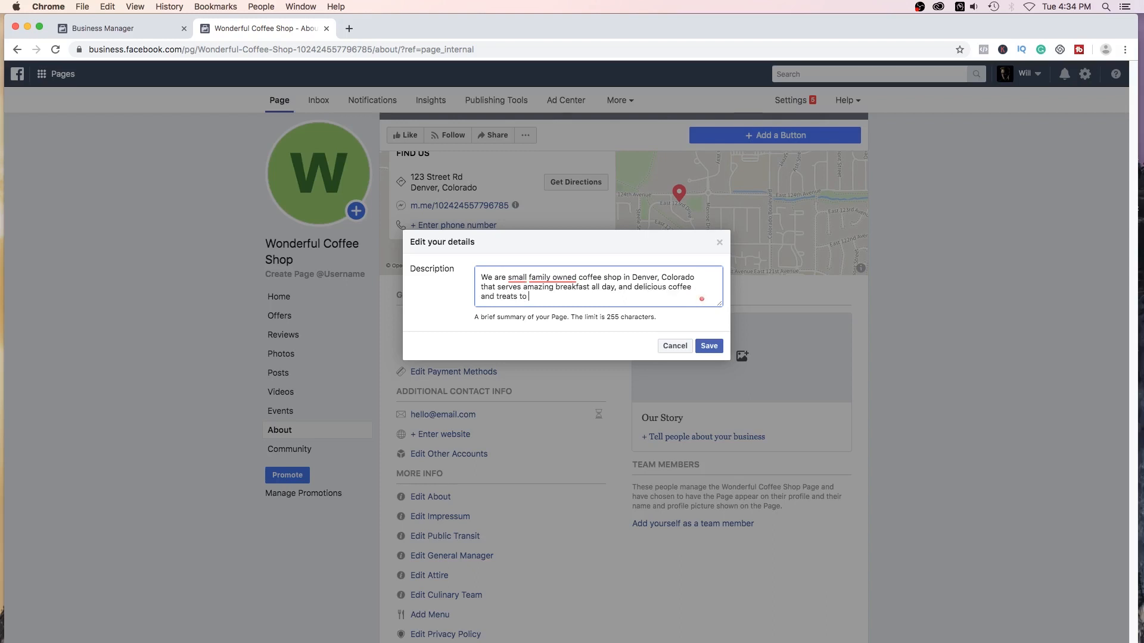
text(l all your )
text(hunger needs)
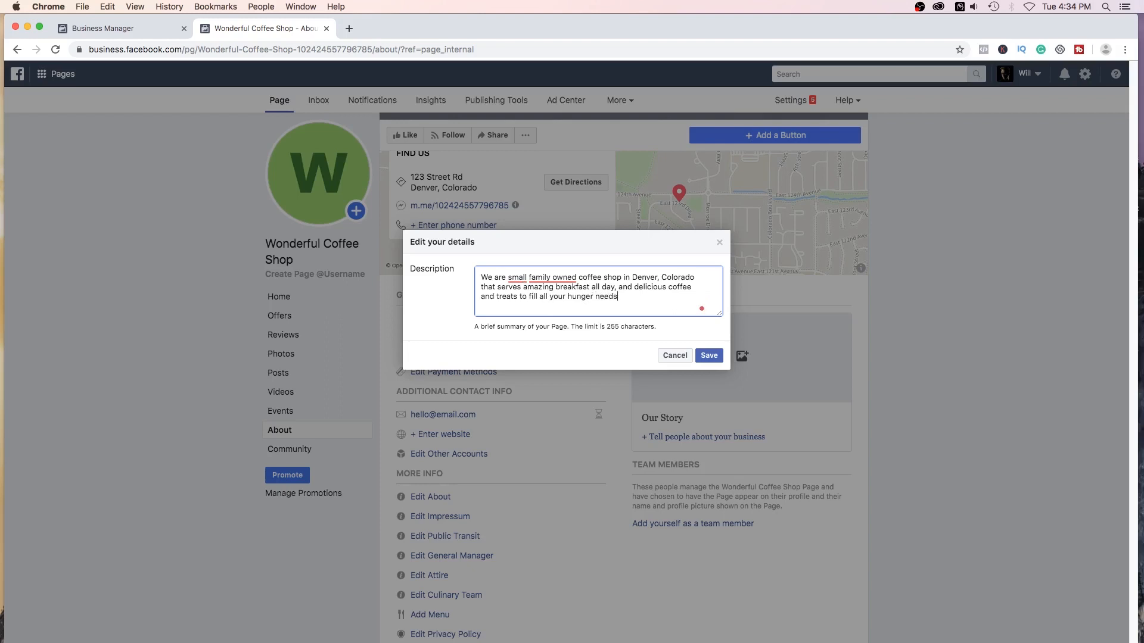
text(.)
Accept the grammar corrections "family-owned" and "a small" in the description and save it
mouse_move(544, 277)
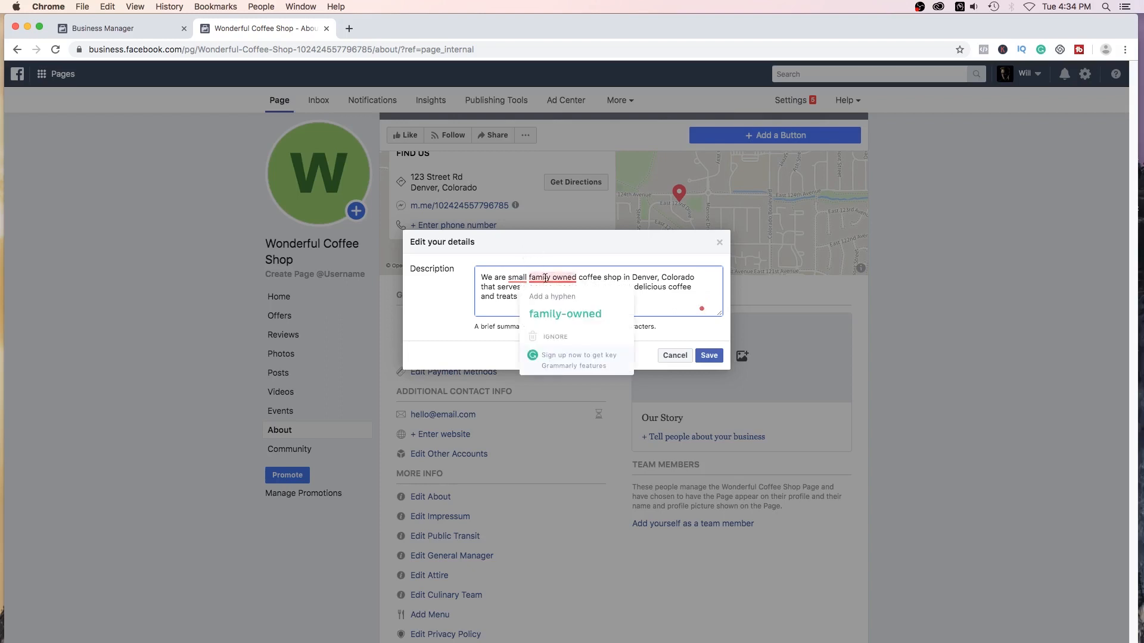
click(552, 316)
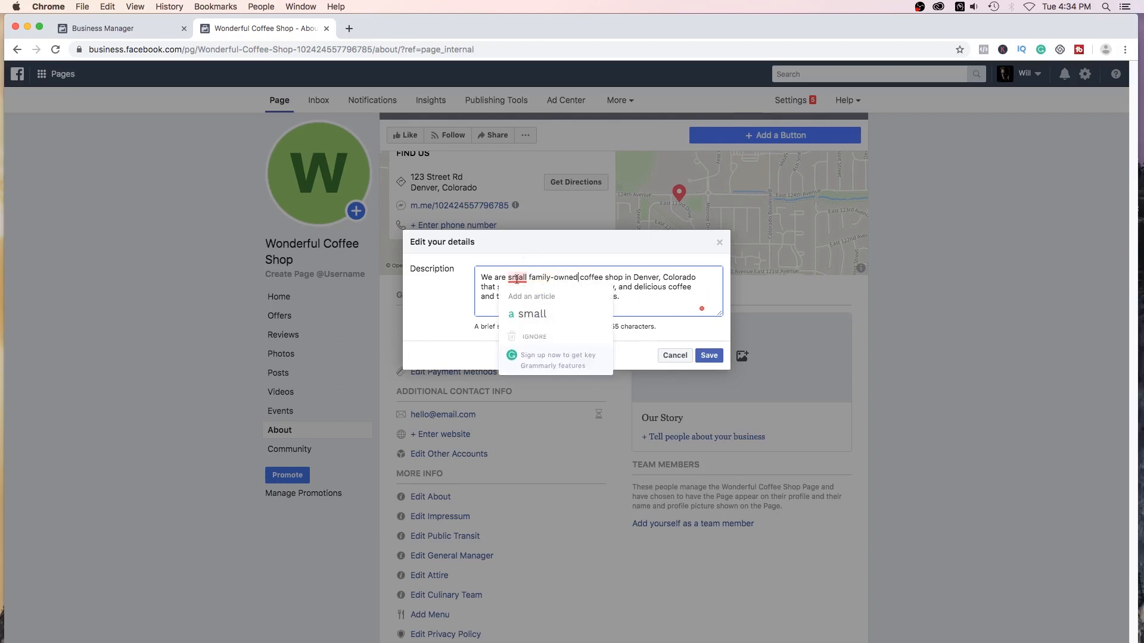
click(527, 316)
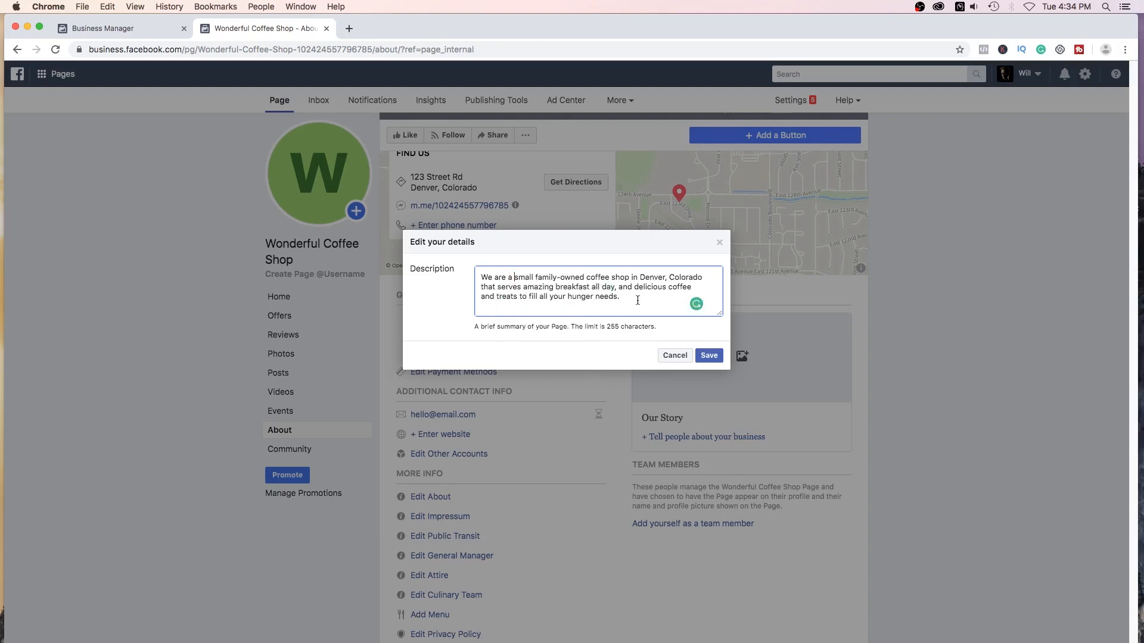
click(709, 355)
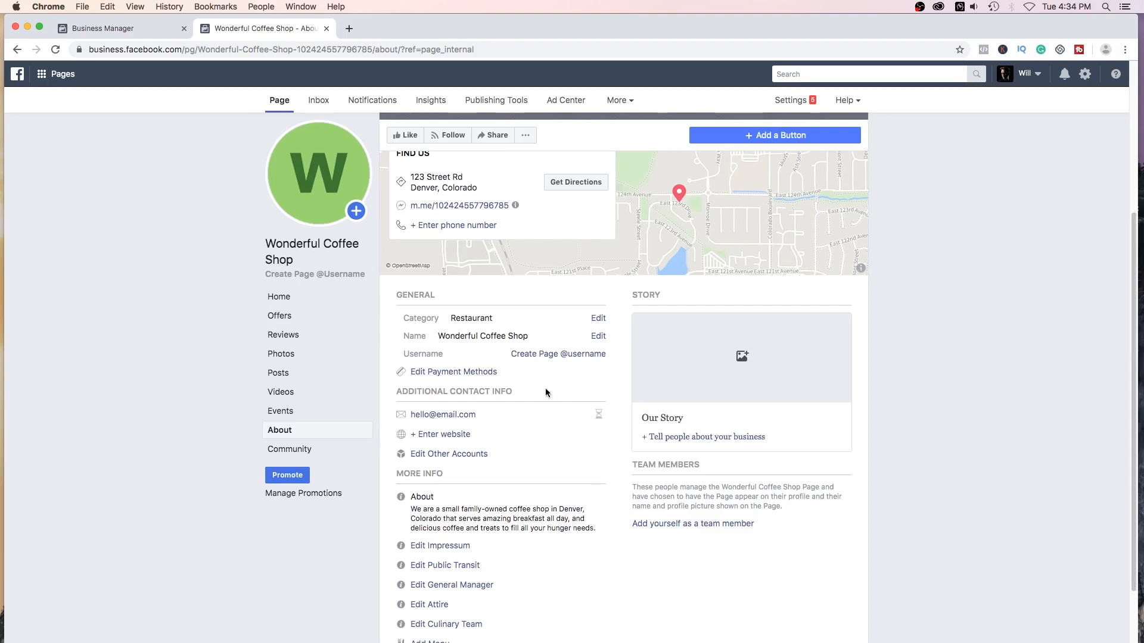
Write the Our Story text titled "About Us" about being born and raised in Denver, Colorado, a passion for coffee, and inviting people in for a cup
double_click(563, 510)
click(561, 510)
scroll(361, 566, down, 2)
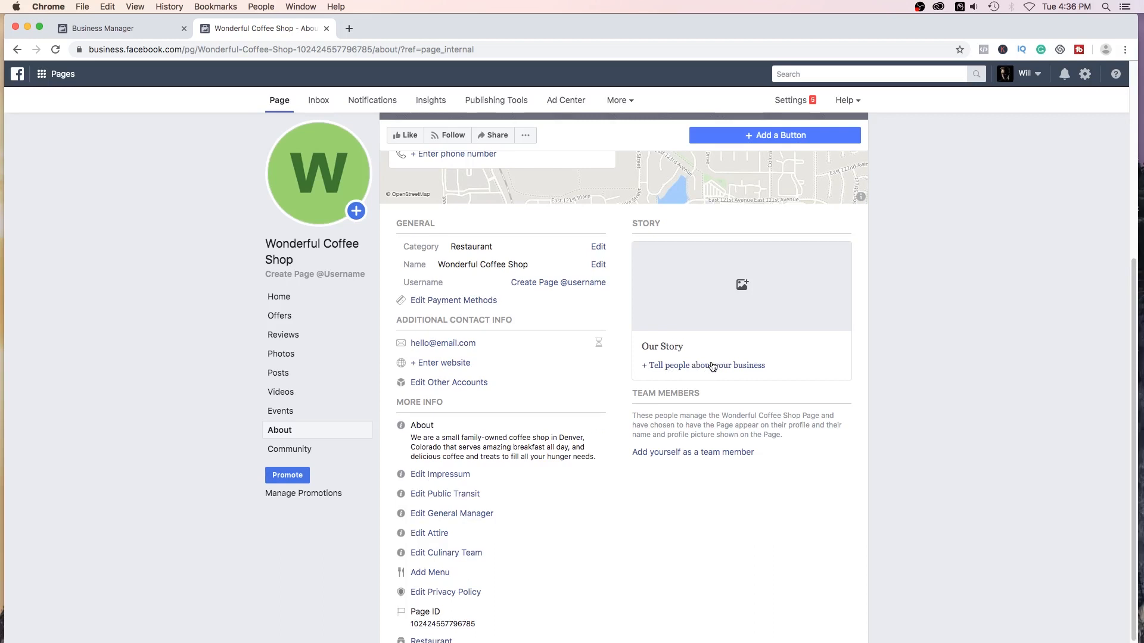
click(673, 364)
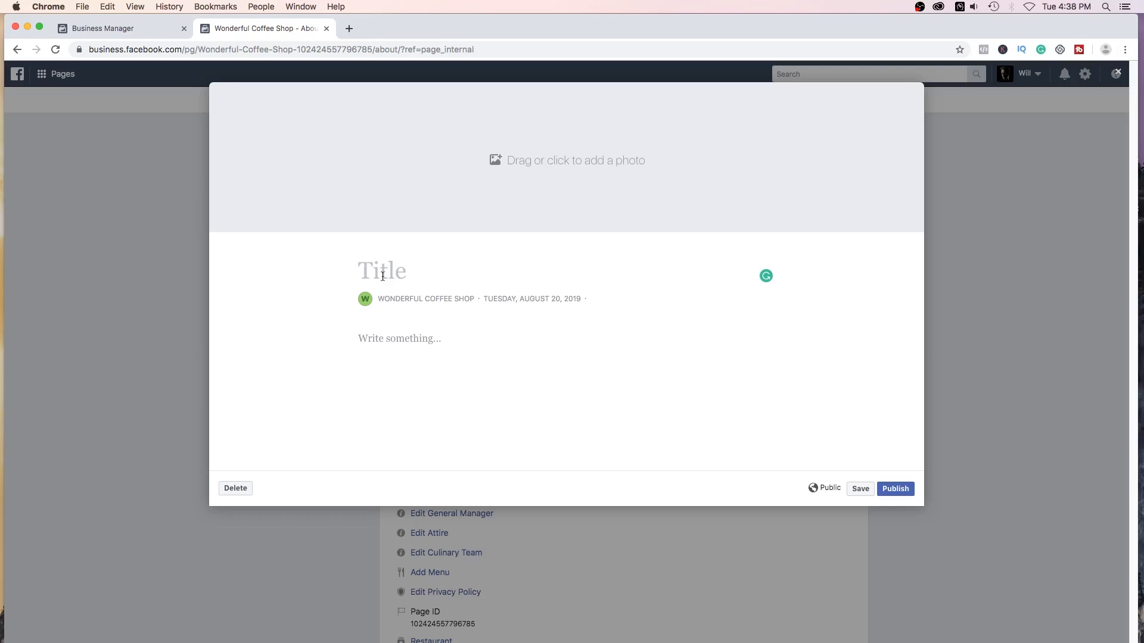
text(About )
text(Us)
text(to use.)
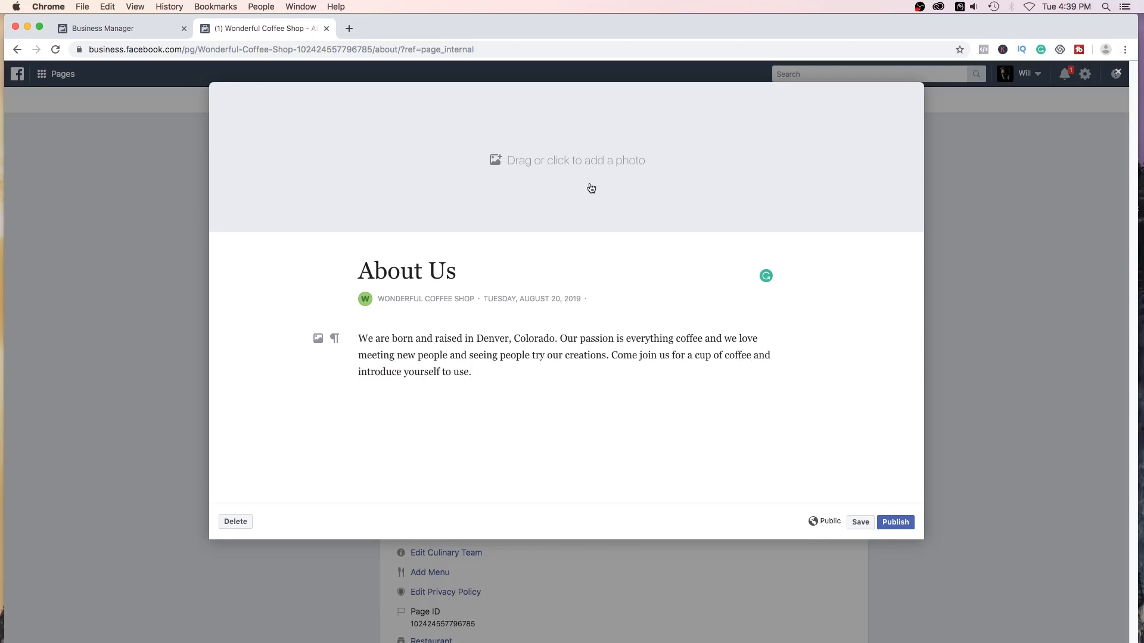
Check the photo options for the story, leave it without a photo, and publish it
click(557, 172)
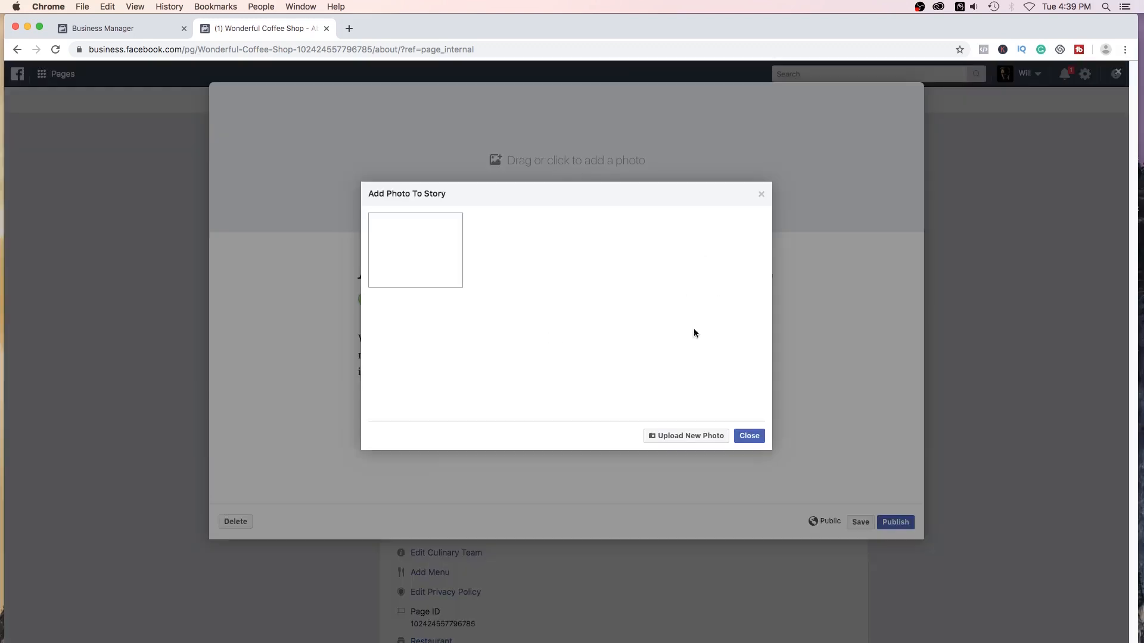
click(751, 435)
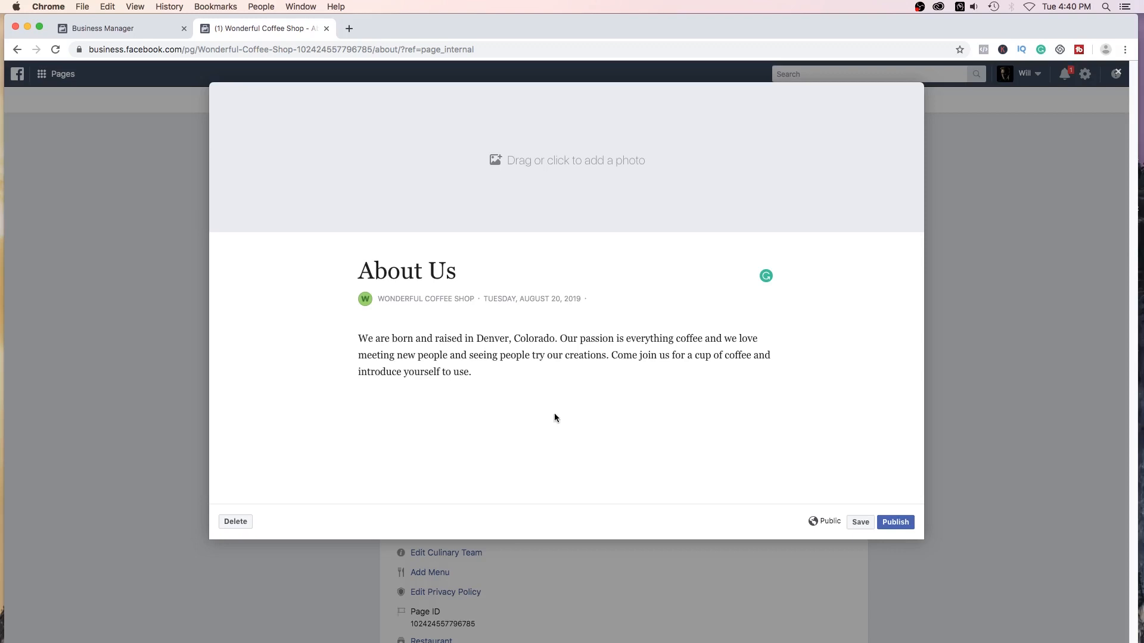
click(896, 522)
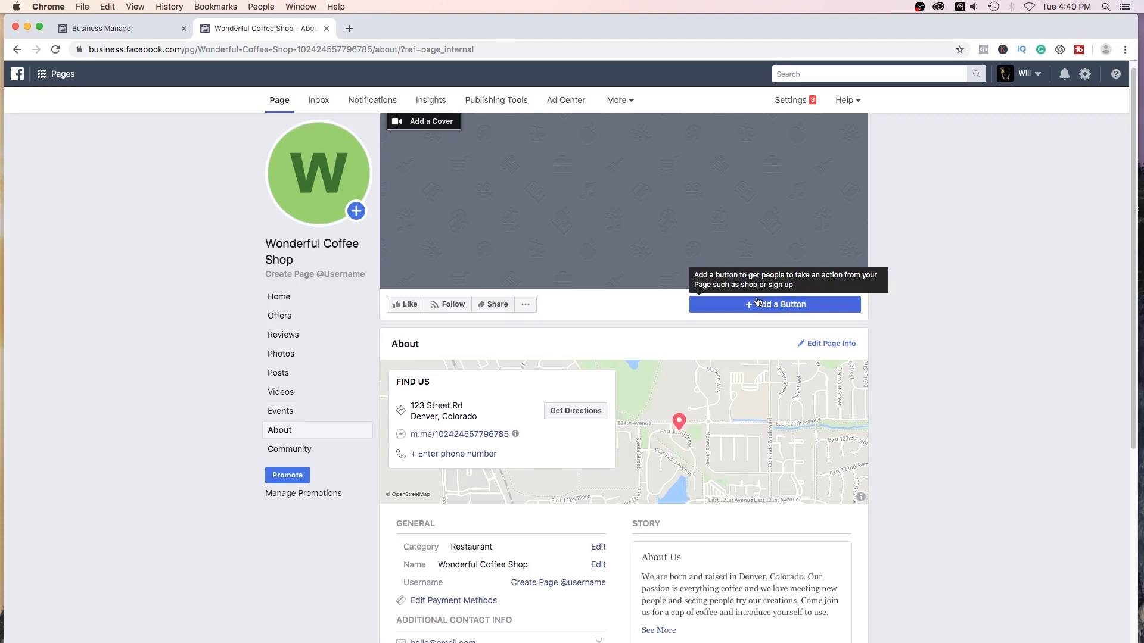
Start adding a button from the page's home view and look through the Book with you and Contact you options
click(289, 298)
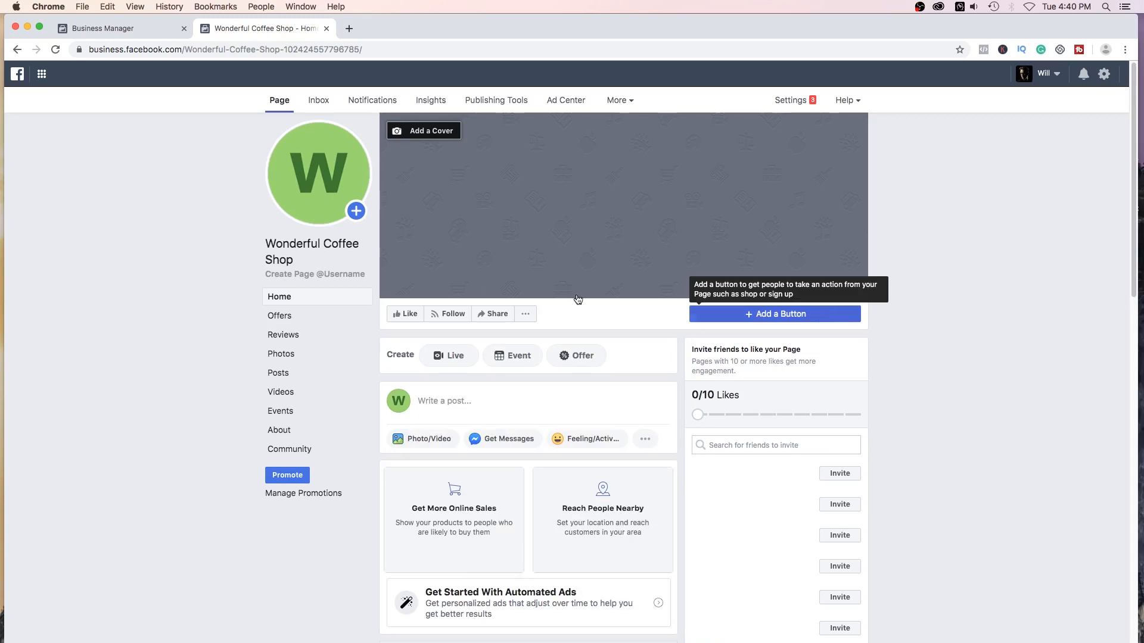
click(782, 317)
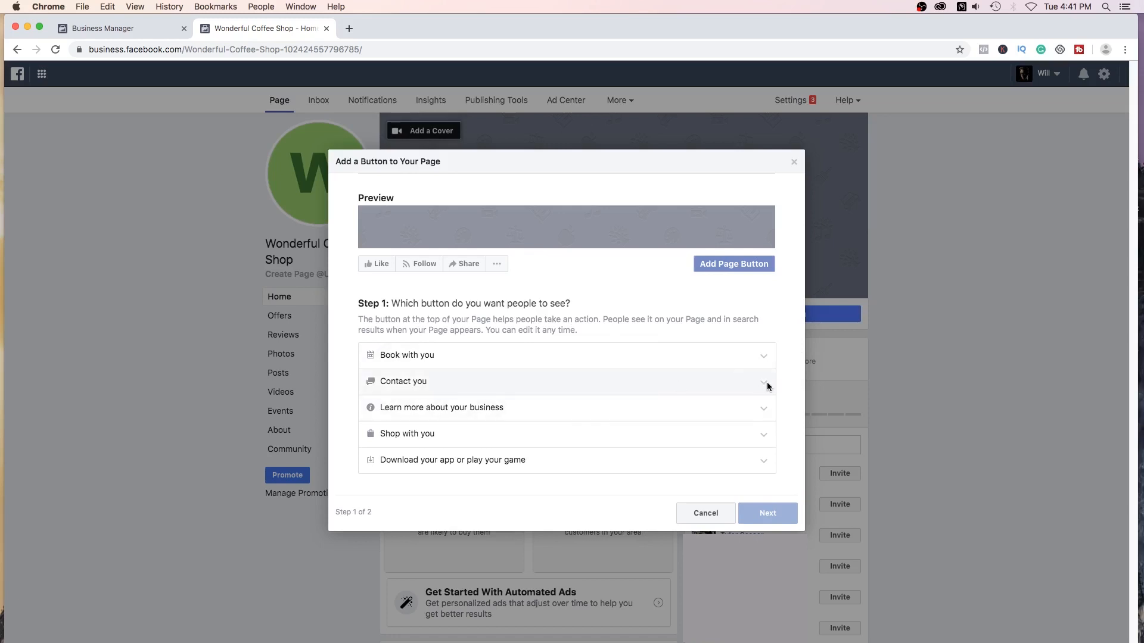
click(766, 358)
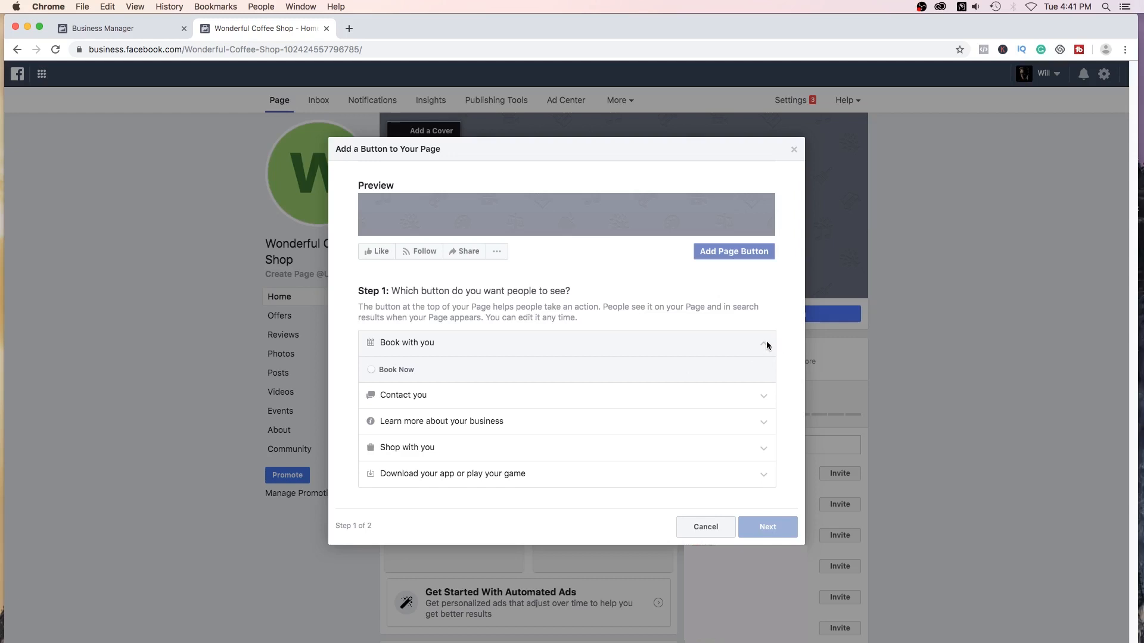
click(765, 398)
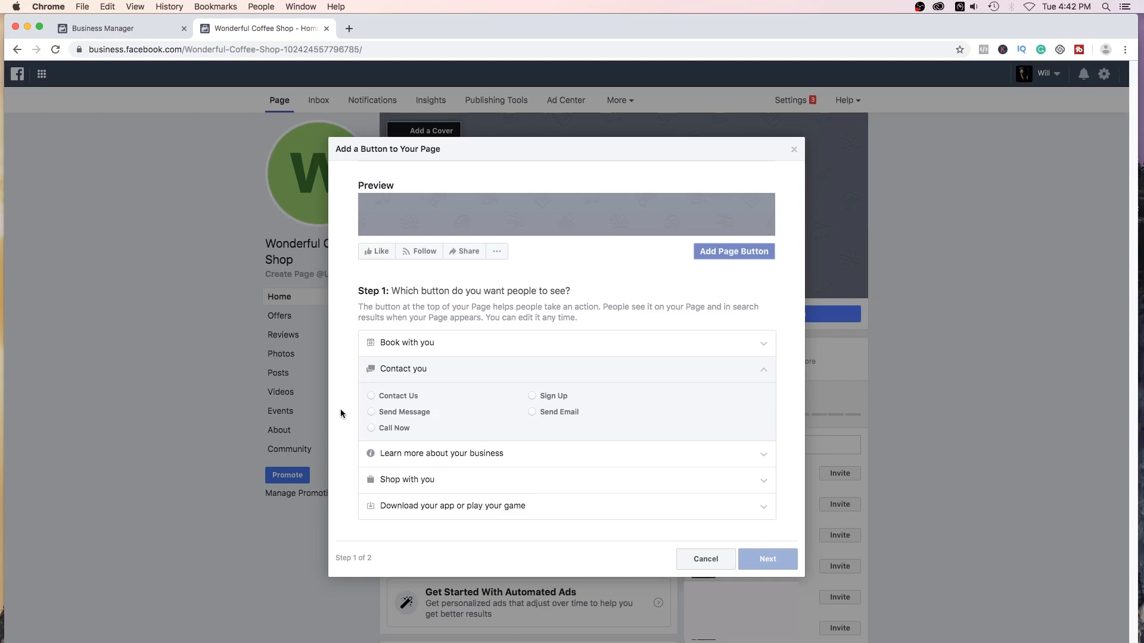
Try the Send Message, Call Now, Sign Up and Send Email choices for the button, and open the Shop with you options
click(372, 412)
click(371, 429)
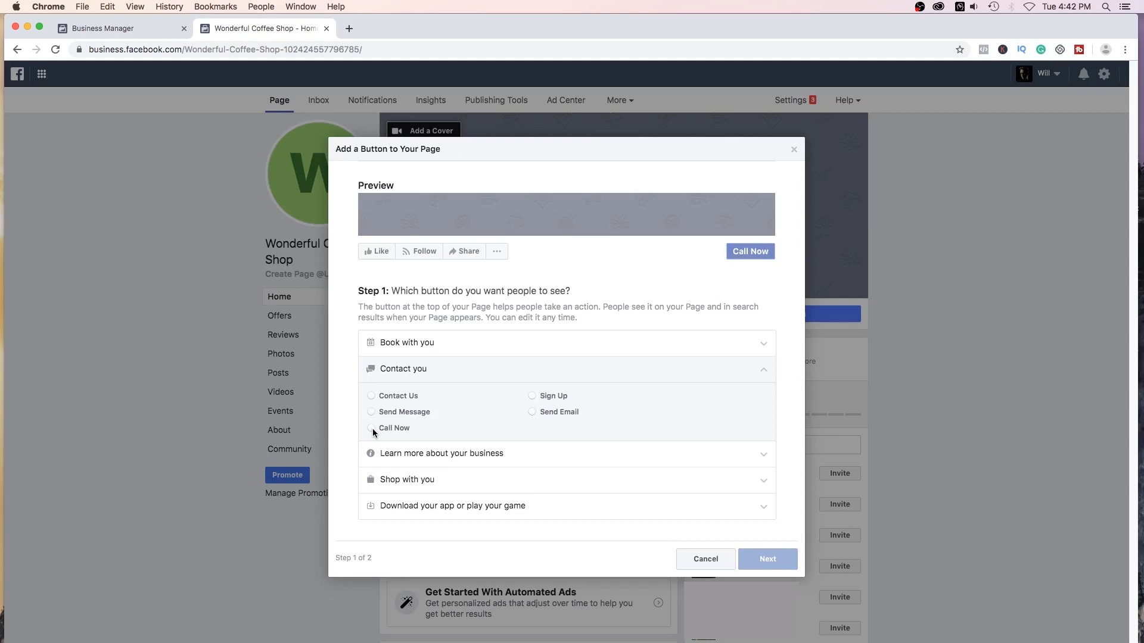
click(531, 396)
click(532, 412)
click(371, 429)
click(370, 411)
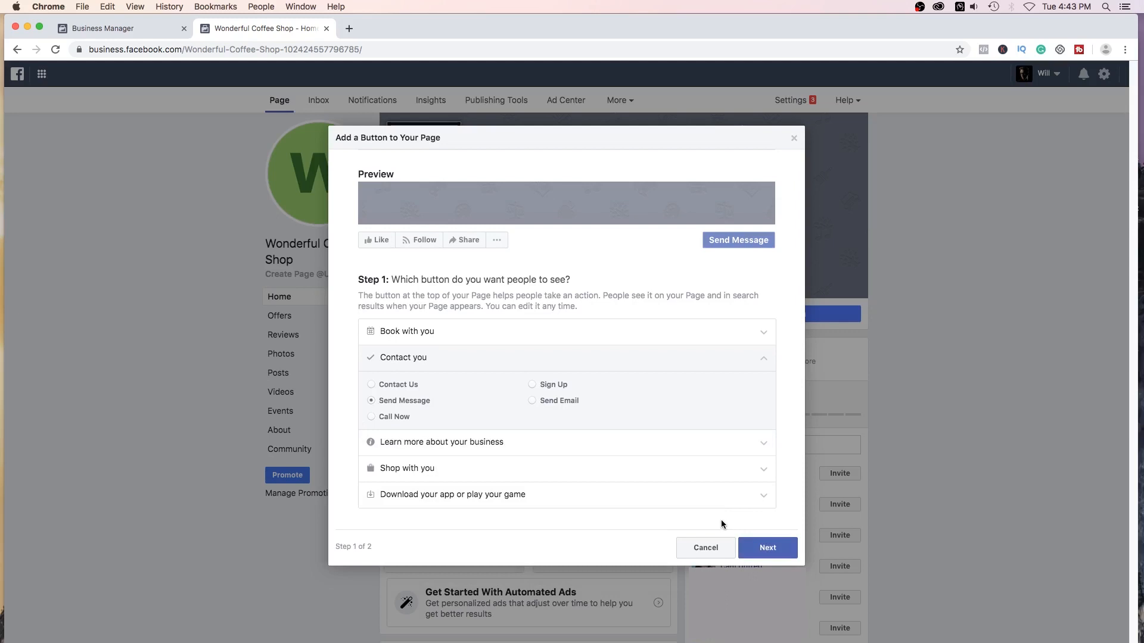
click(760, 474)
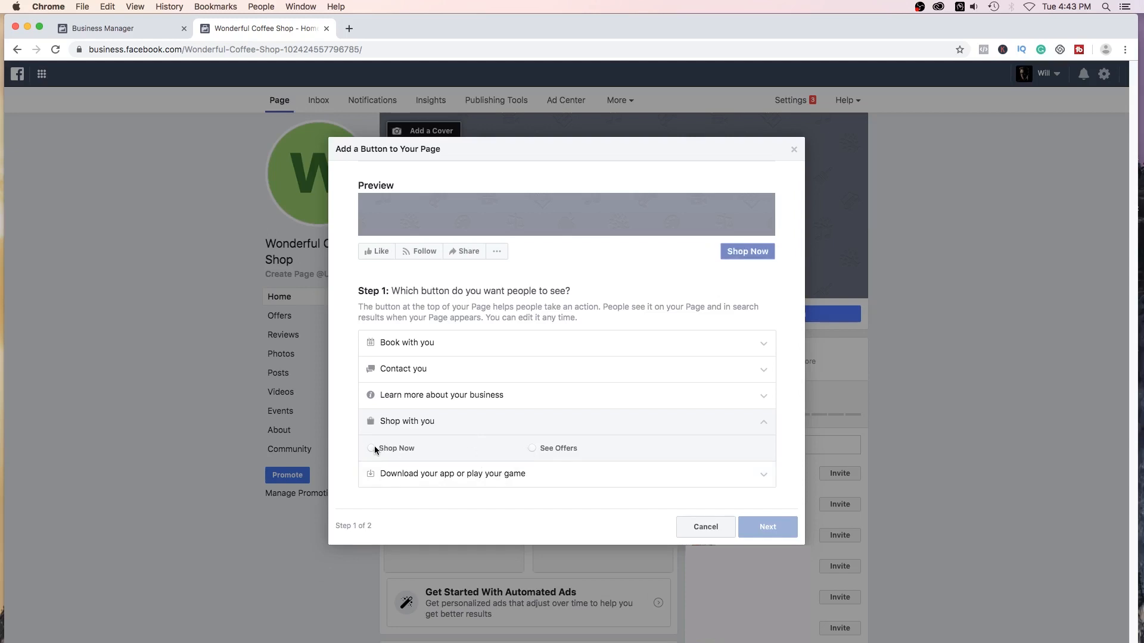
Add a Send Message button to the page that directs people to Messenger
click(397, 369)
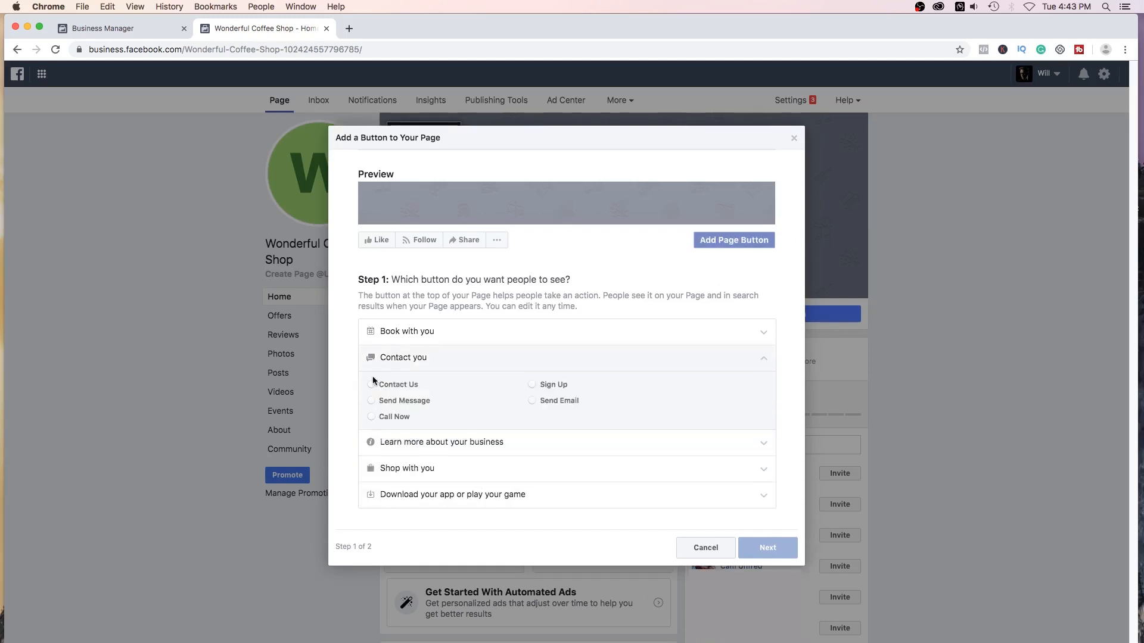
click(374, 400)
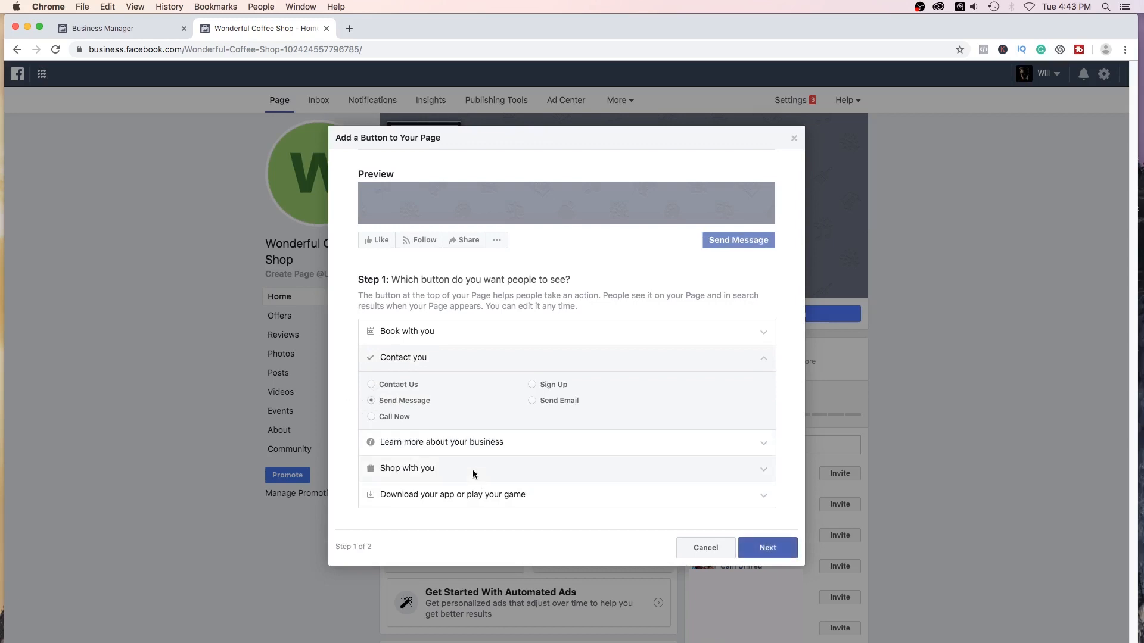
click(774, 548)
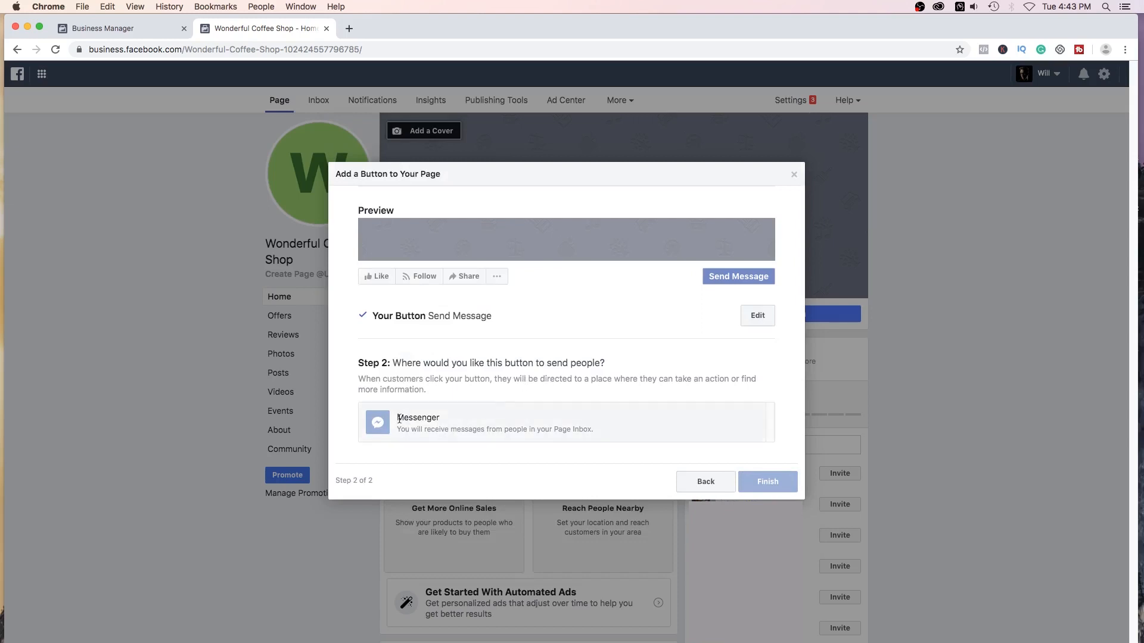
click(431, 418)
click(760, 435)
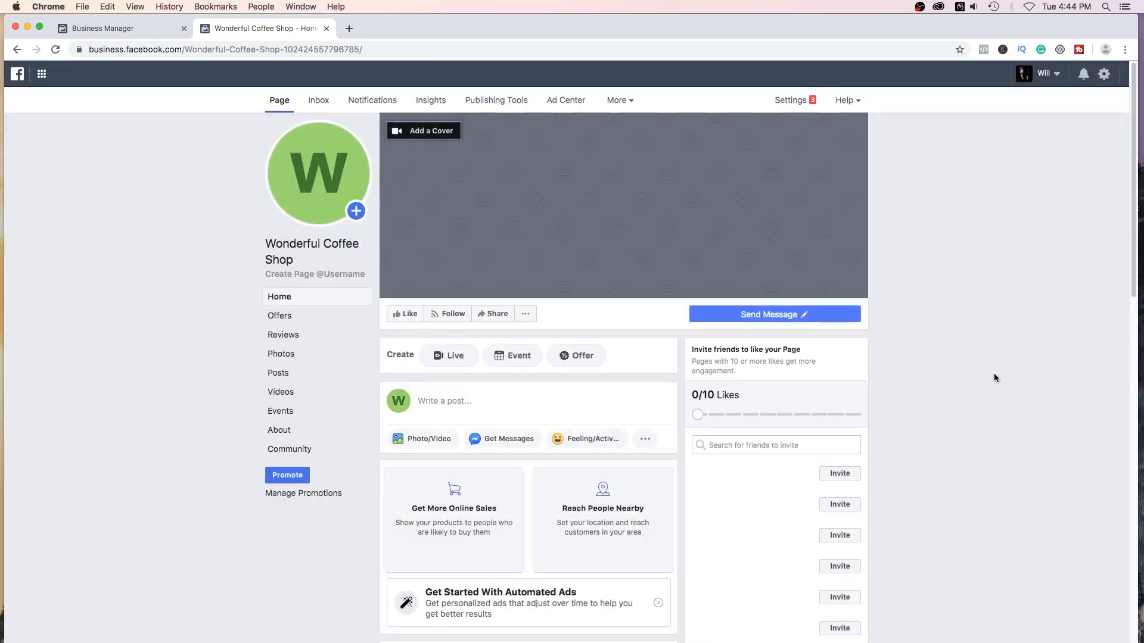
mouse_move(761, 319)
mouse_move(334, 164)
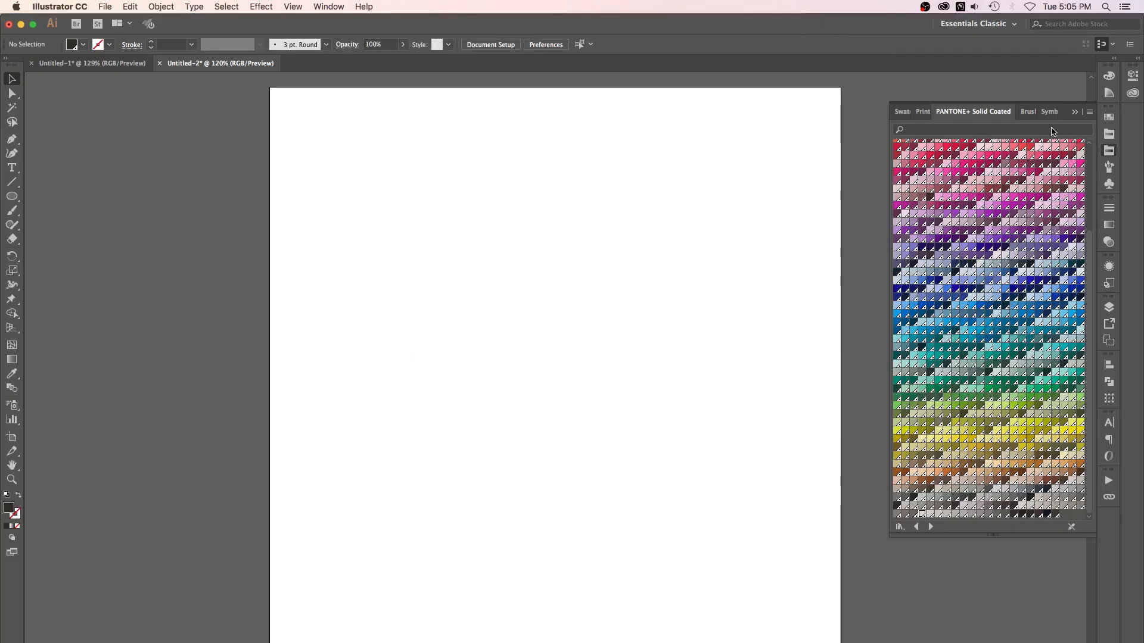
Switch to Illustrator, check the artboard's dimensions and work on the coffee bowl shape inside the logo's brown ring
click(1111, 152)
click(499, 45)
click(675, 214)
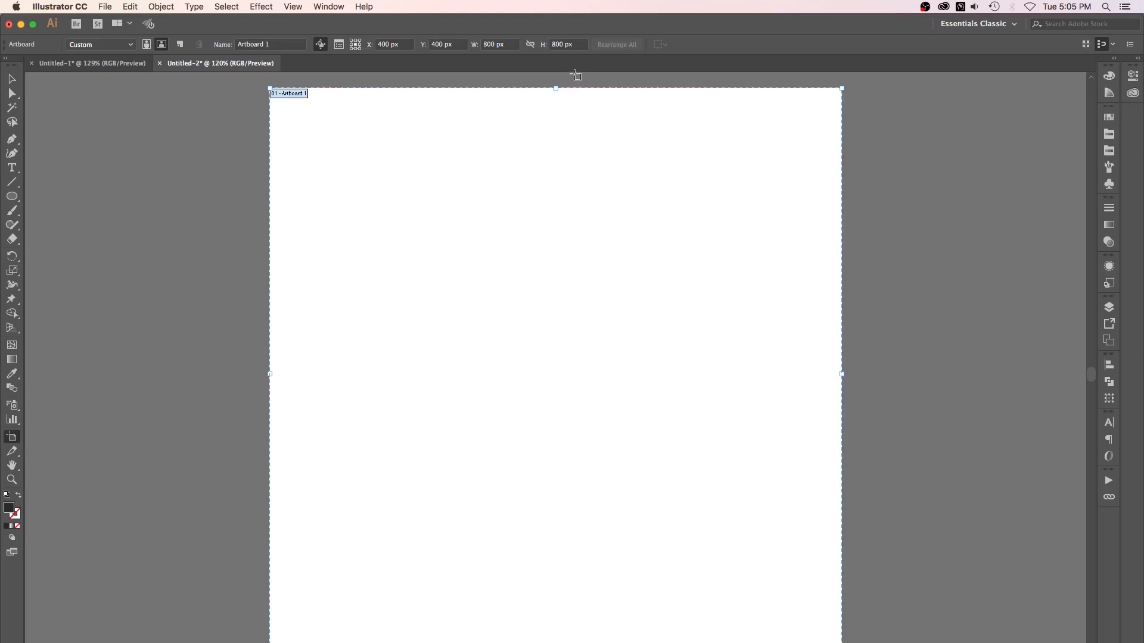
key(Escape)
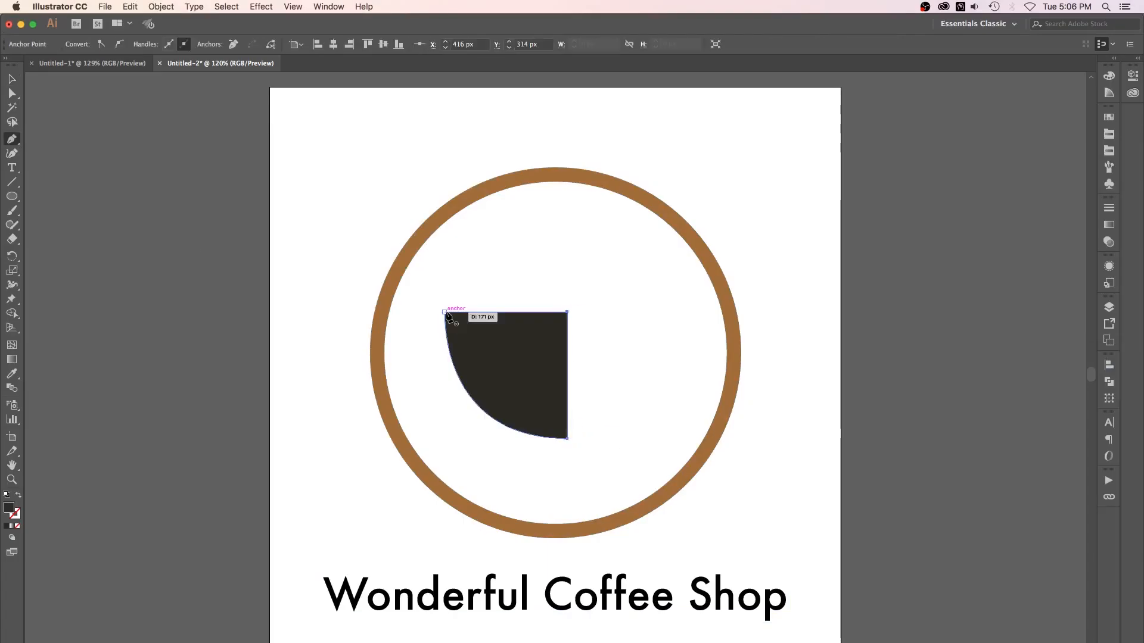
drag(554, 346, 595, 384)
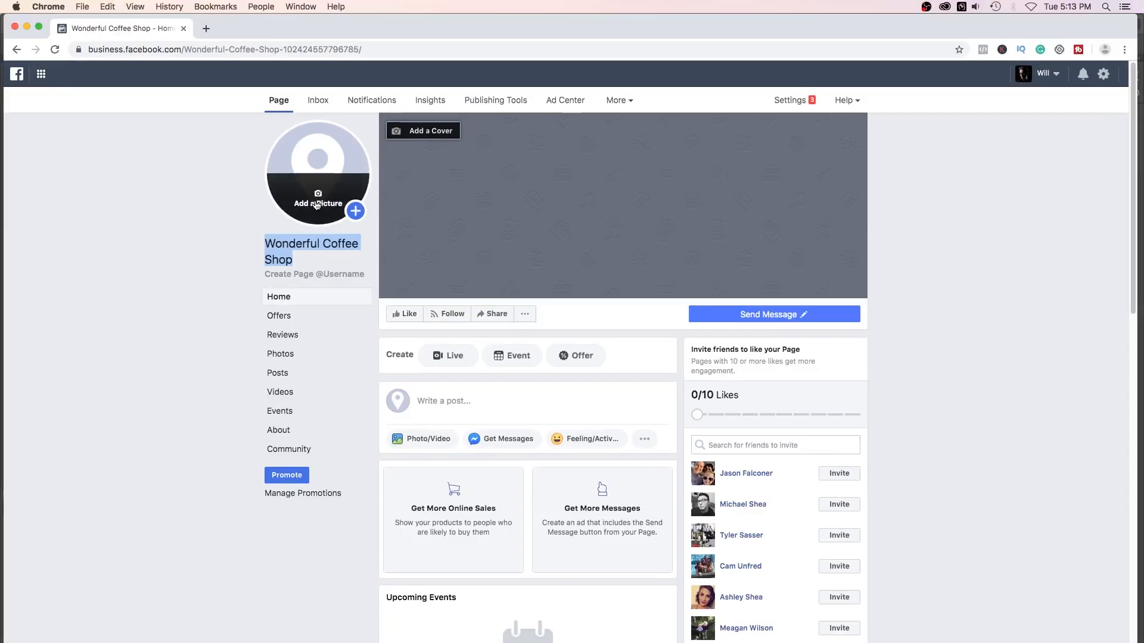
Switch to Chrome and save the coffee shop logo from the computer as the page's profile picture, zoomed out to include the shop name
click(317, 194)
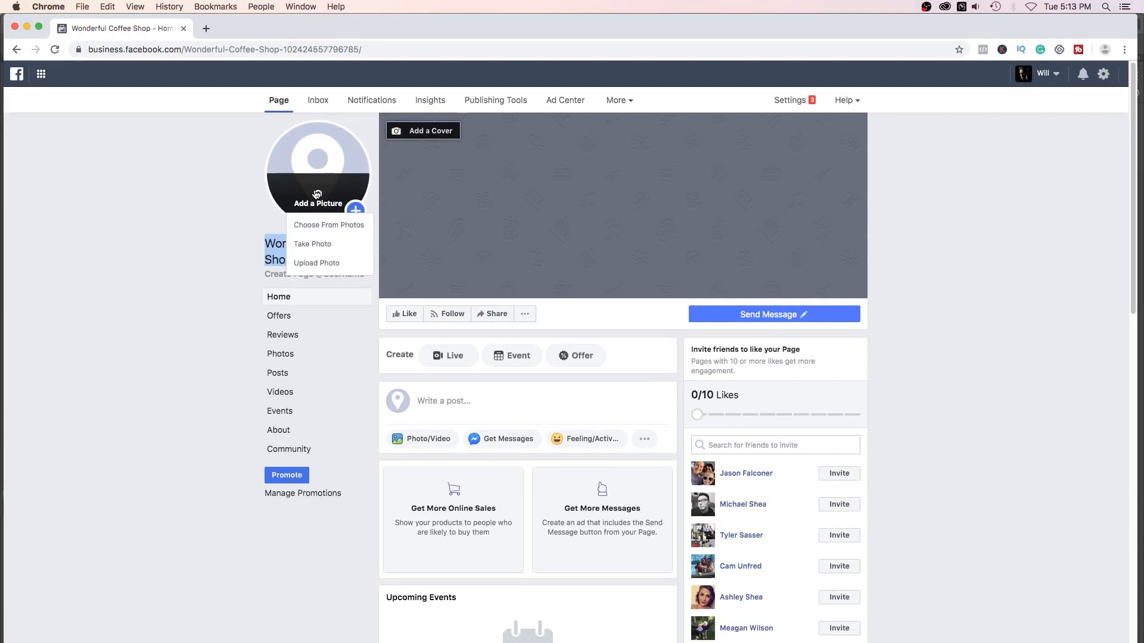
click(317, 263)
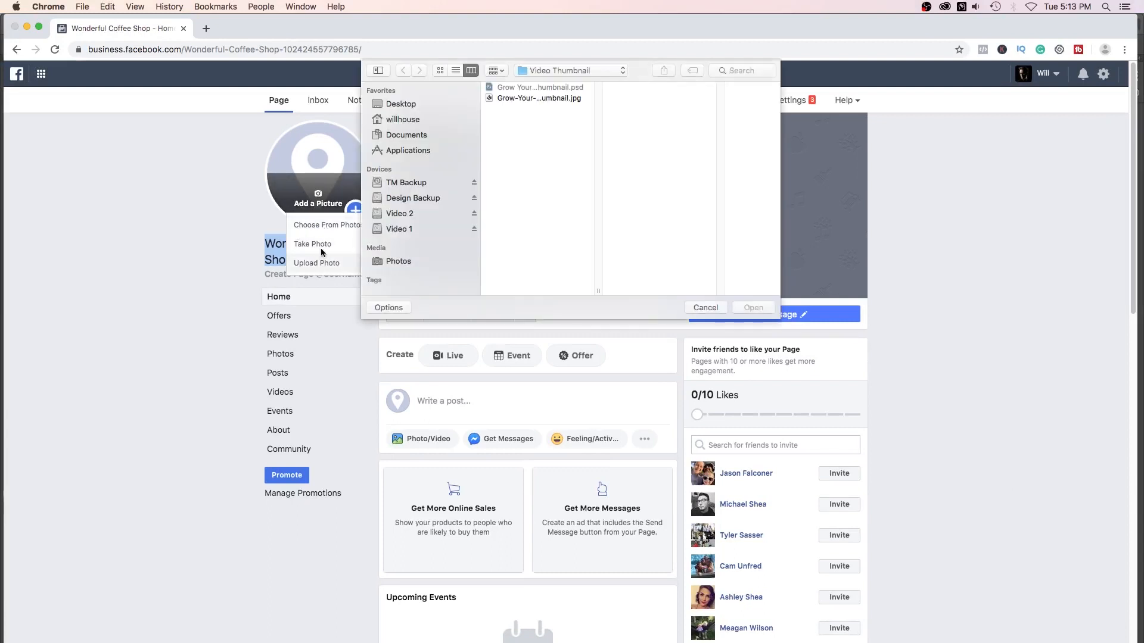
click(393, 105)
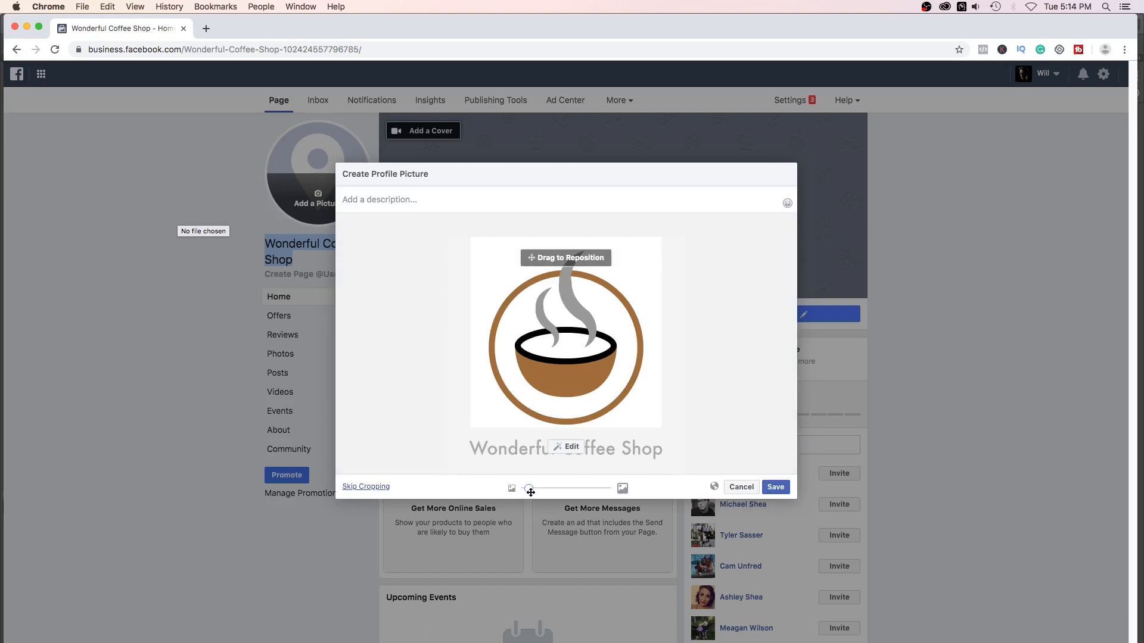
drag(529, 488, 516, 494)
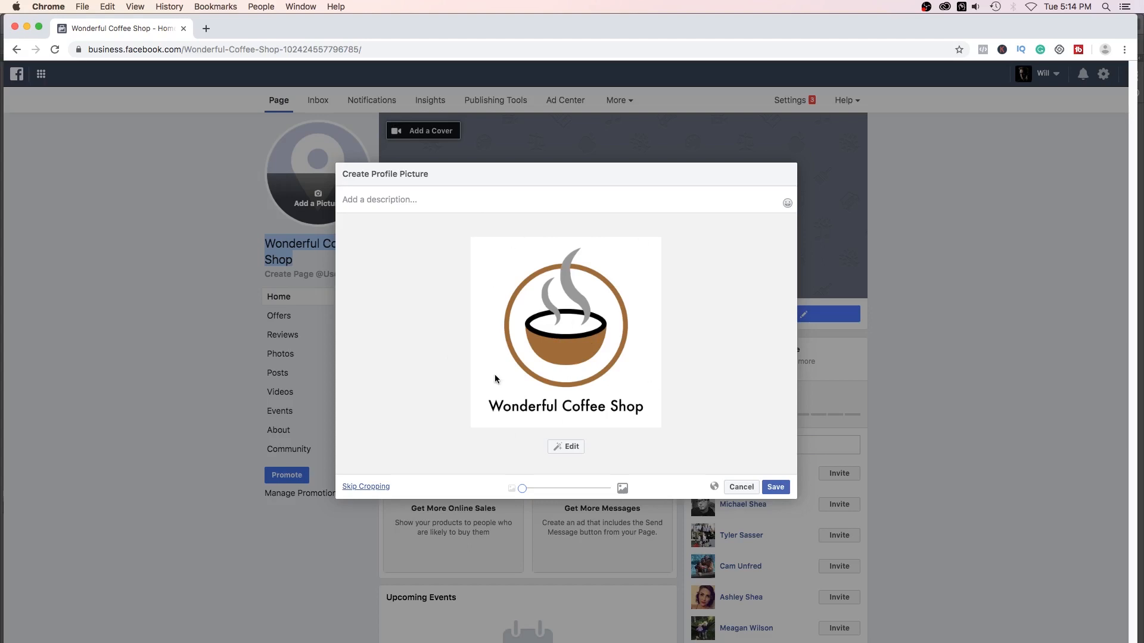
drag(520, 490, 565, 490)
mouse_move(569, 377)
mouse_down()
mouse_move(580, 373)
mouse_move(567, 390)
mouse_up()
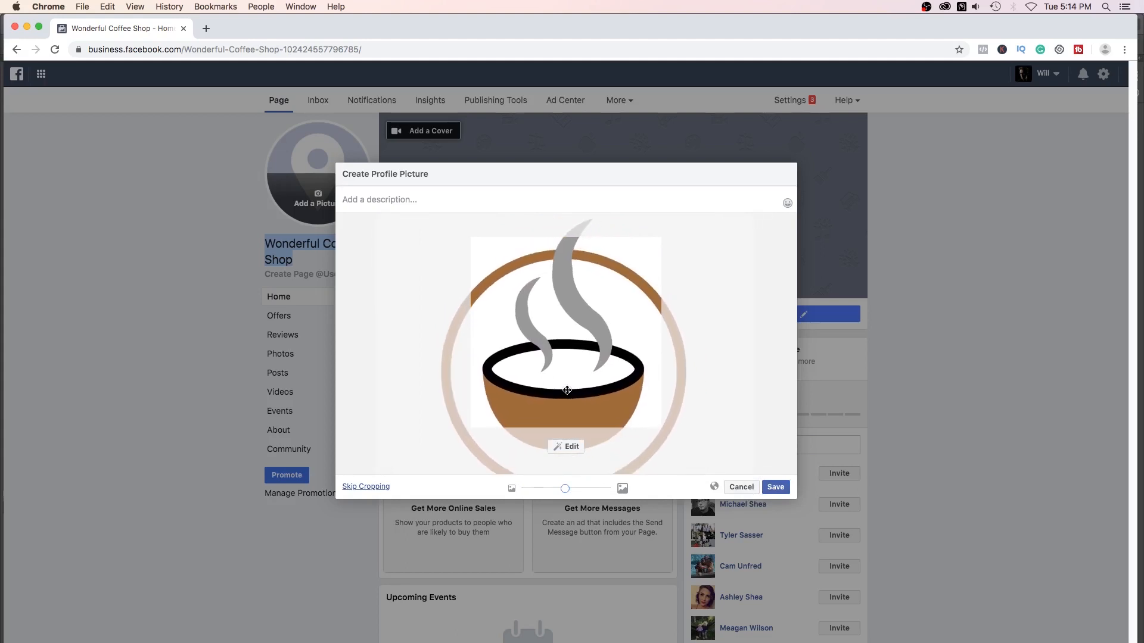
drag(565, 488, 516, 493)
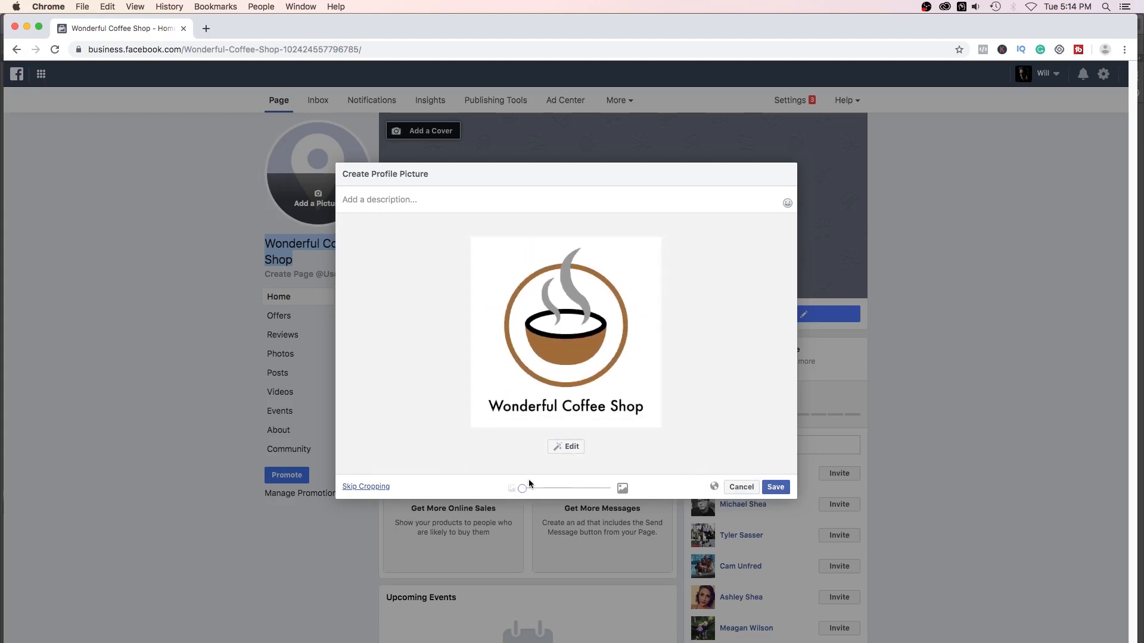
click(775, 487)
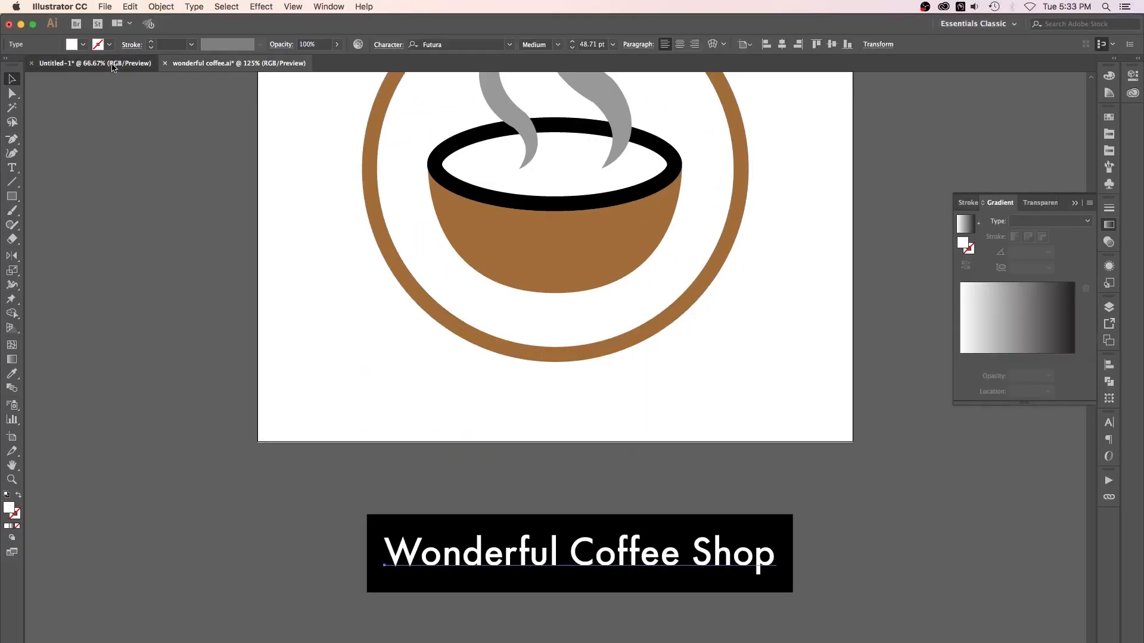
Switch to Illustrator and place the "Wonderful Coffee Shop" text near the cover design's lower-right corner, with a copy of it near the upper edge
click(113, 66)
text(Wonderful Coffee Shop)
drag(645, 377, 778, 499)
drag(772, 497, 657, 299)
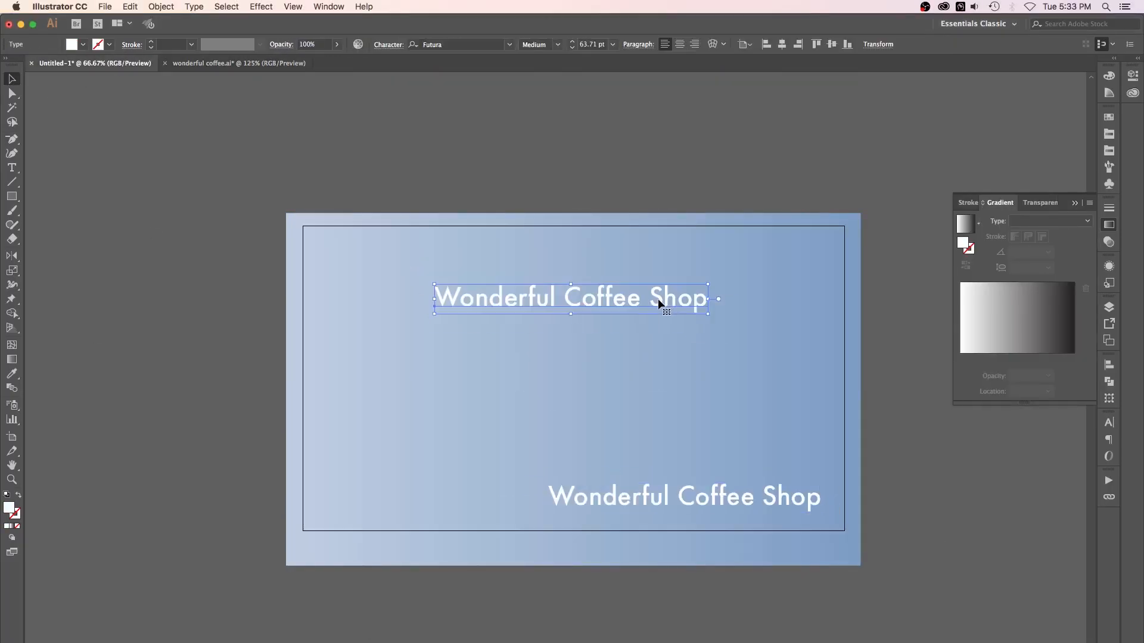
Replace the copied text on the cover with two lines reading "Delicious Treats" and "Scruptous Coffee"
double_click(657, 298)
key(super+a)
text(Delicious Treats)
key(Return)
text(Scruptous Coffee)
key(Escape)
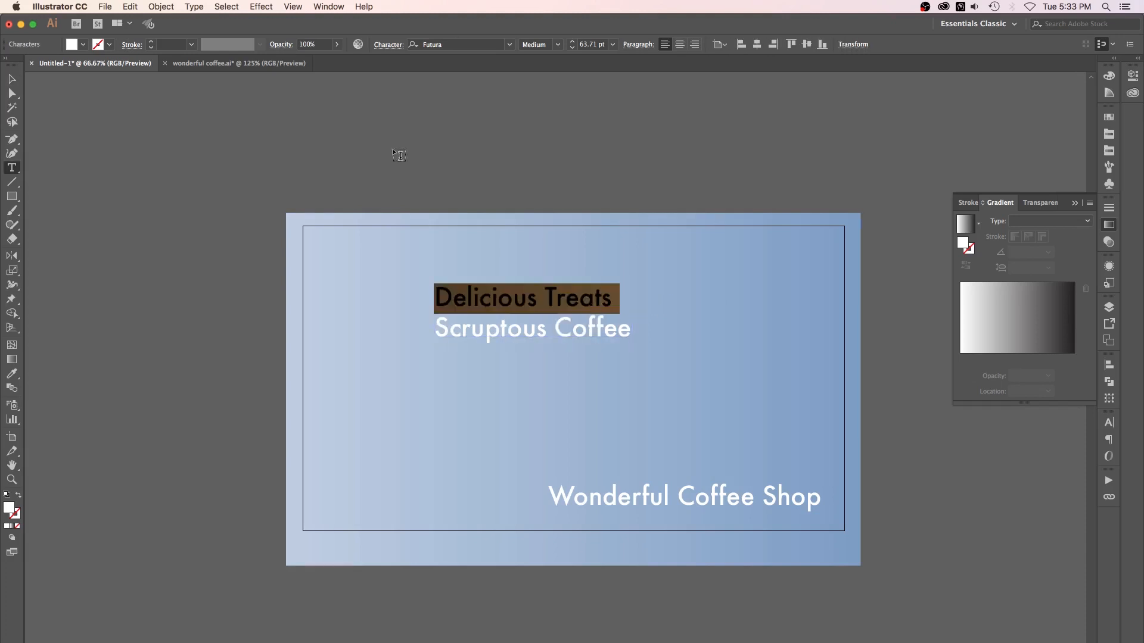
Run a spelling check on the cover text and correct "Scruptous" to "Scrumptious"
click(193, 7)
mouse_move(129, 7)
click(161, 172)
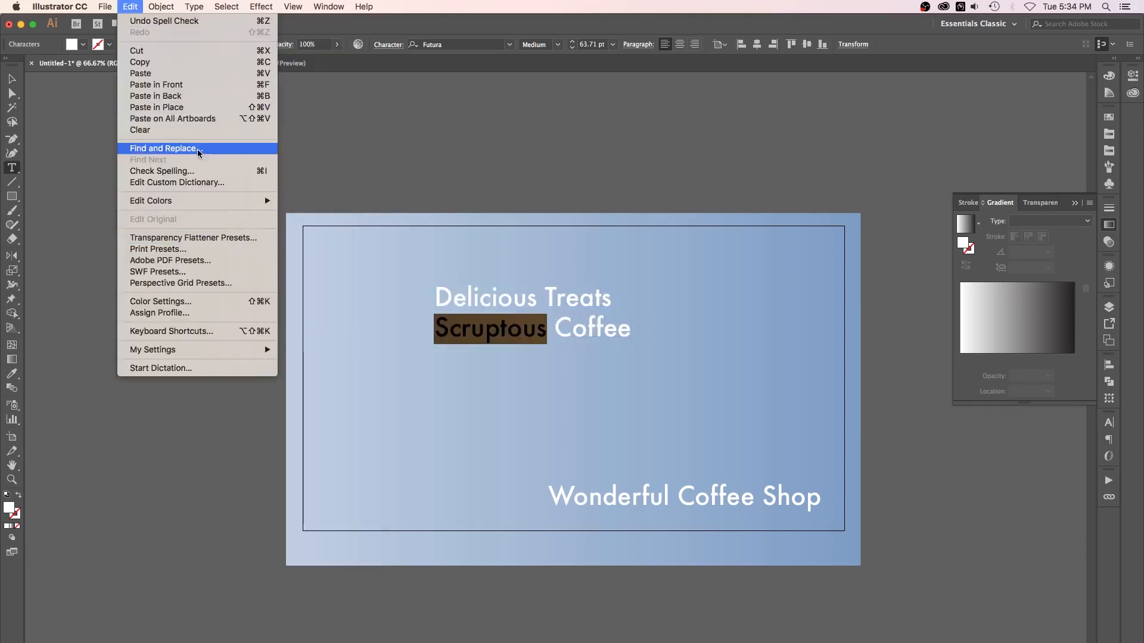
click(161, 171)
click(123, 505)
click(329, 491)
click(326, 579)
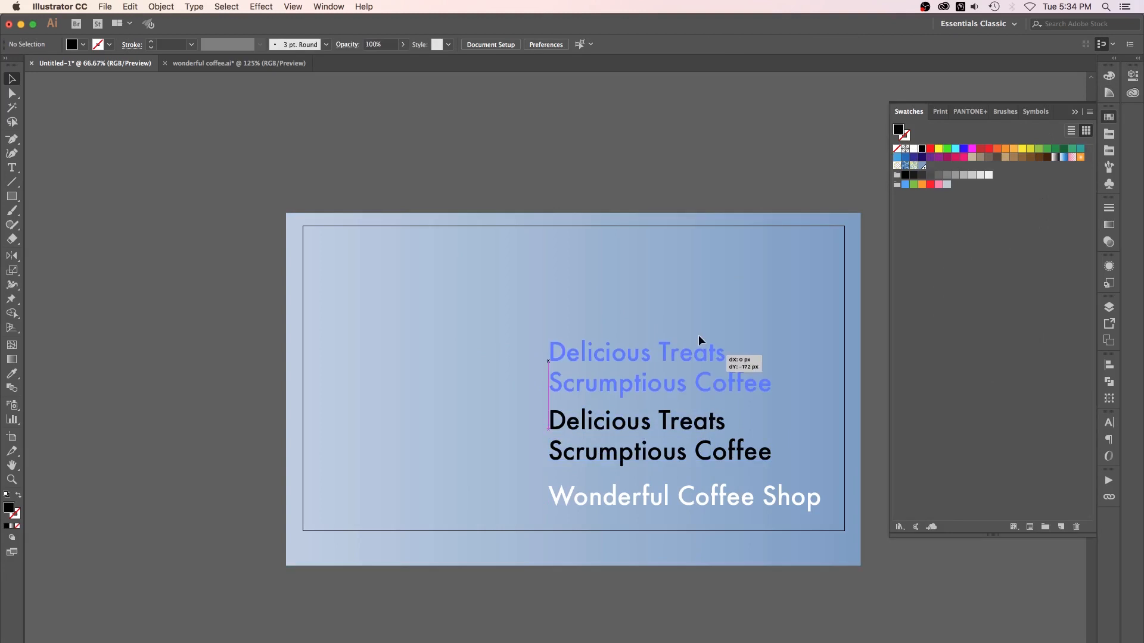
Position the "Delicious Treats / Scrumptious Coffee" tagline just above the shop name and deselect it
drag(702, 337, 702, 319)
drag(621, 376, 621, 455)
click(733, 115)
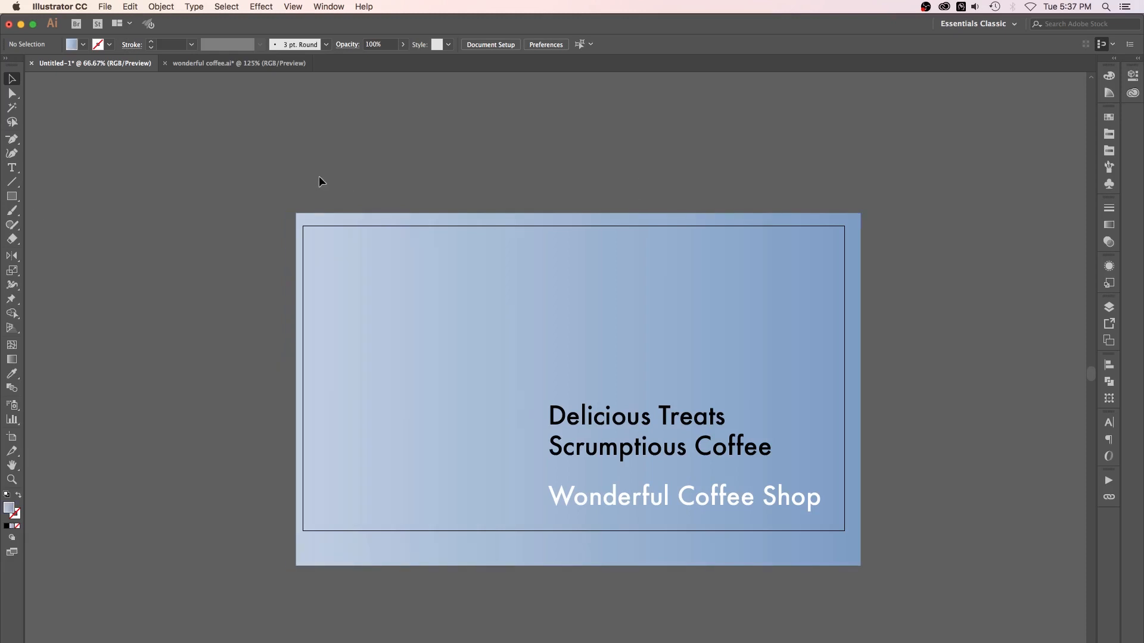
Resize the blue gradient background rectangle so its corners match the edges of the cover's artboard
click(332, 222)
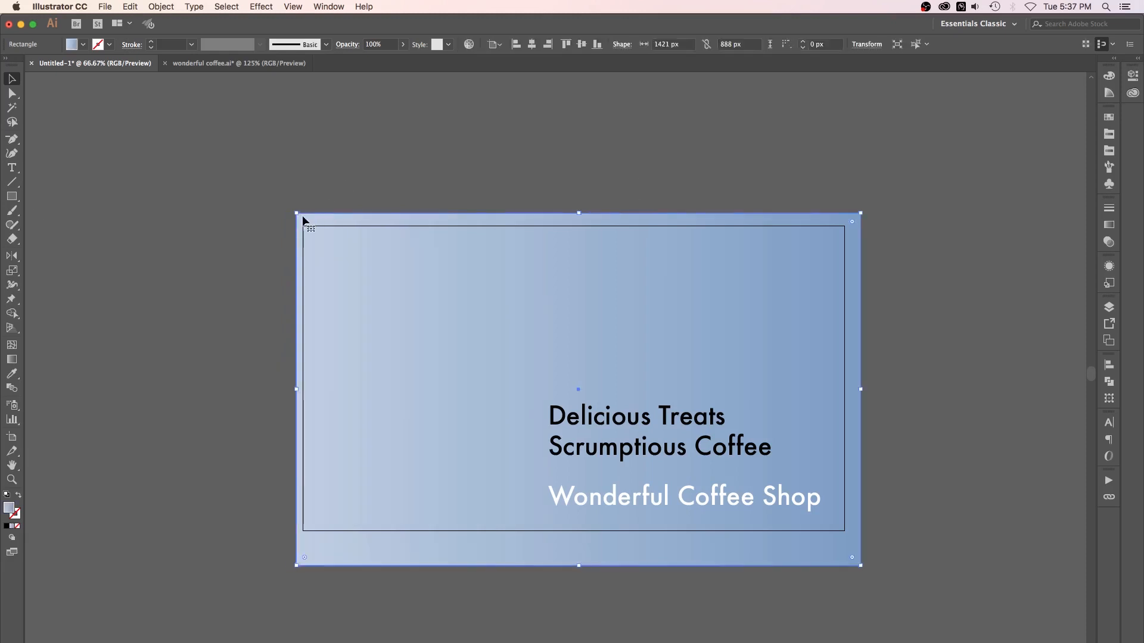
drag(297, 214, 303, 226)
drag(860, 565, 845, 531)
click(979, 570)
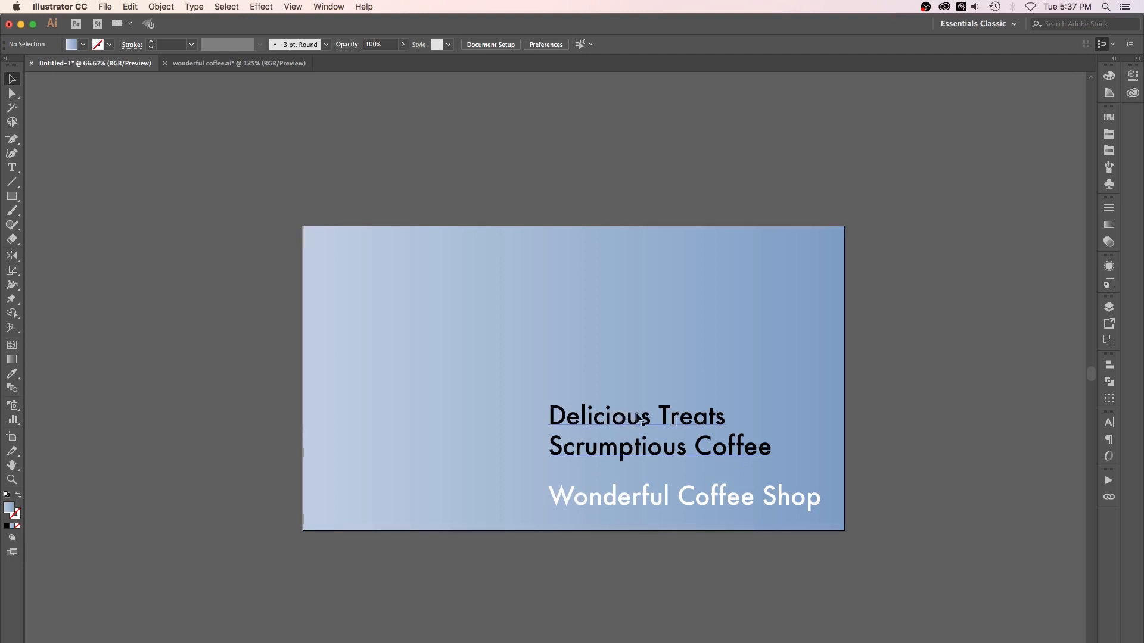
Move the "Delicious Treats / Scrumptious Coffee" tagline slightly down, closer to the shop name, and deselect it
mouse_move(637, 414)
mouse_down()
mouse_move(645, 303)
mouse_move(649, 442)
mouse_move(635, 427)
mouse_up()
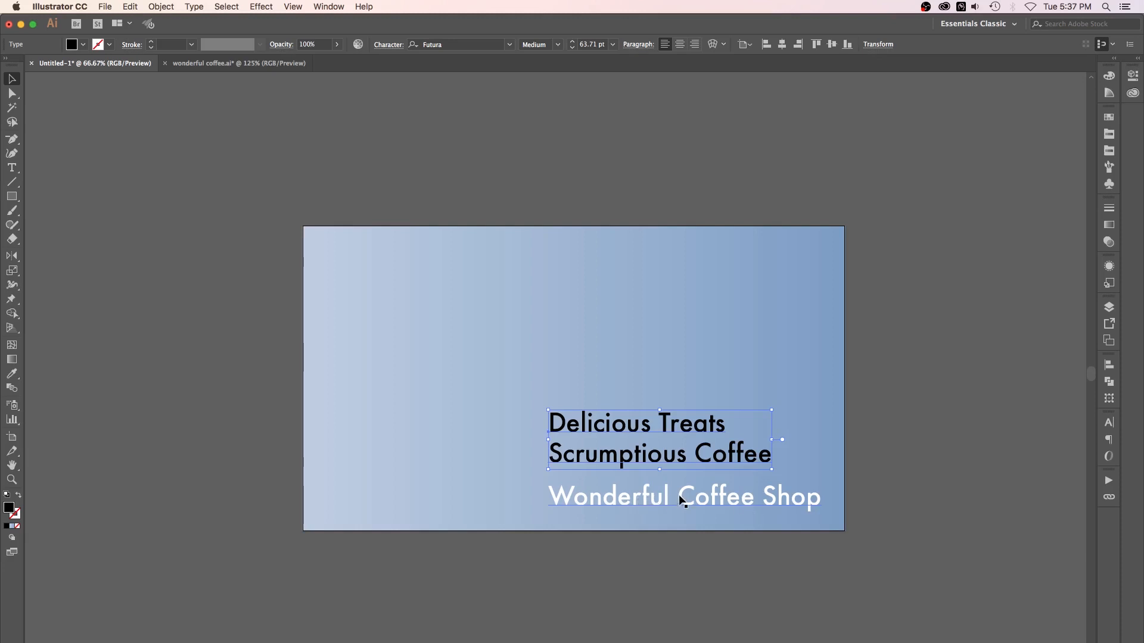
click(909, 374)
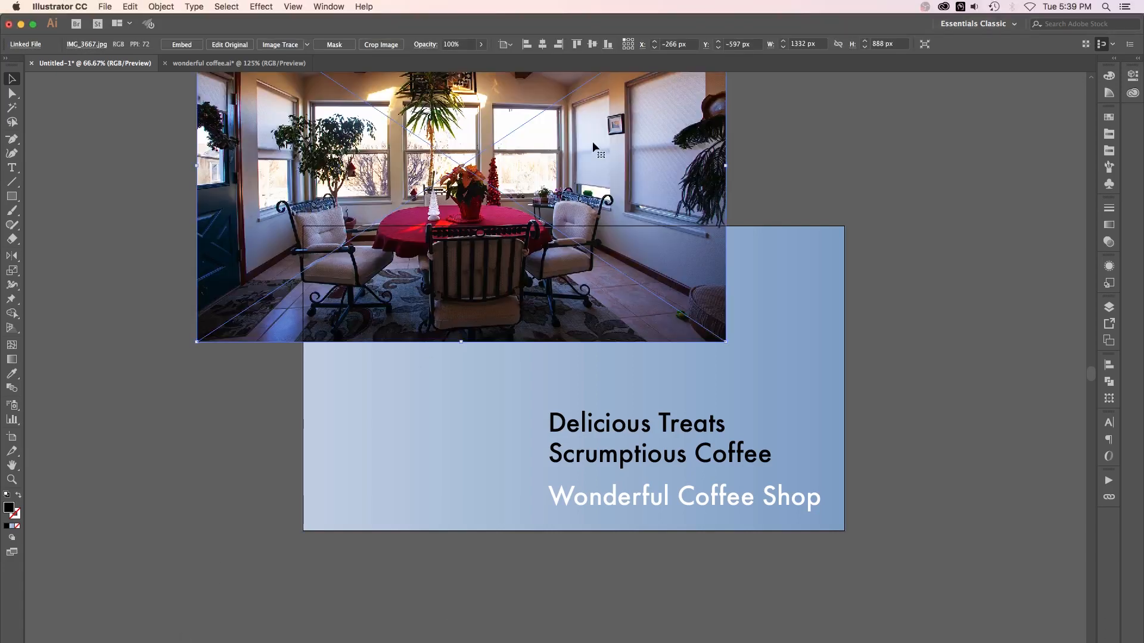
Position the placed IMG_3667.jpg photo over the cover's artboard and embed it in the document
drag(593, 141, 753, 349)
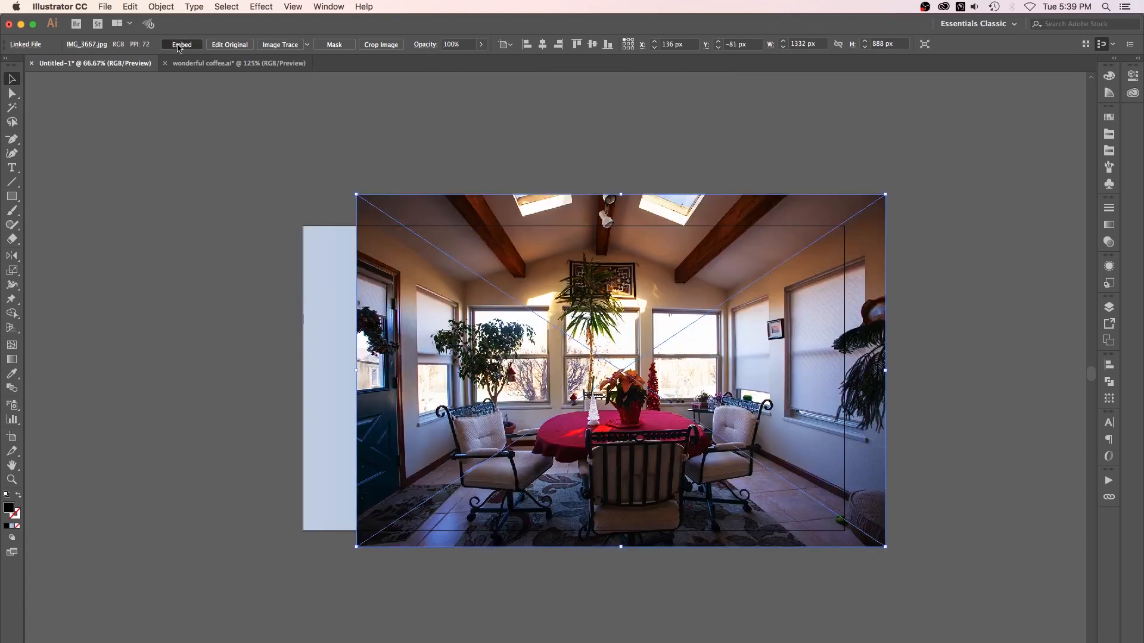
click(671, 143)
click(683, 222)
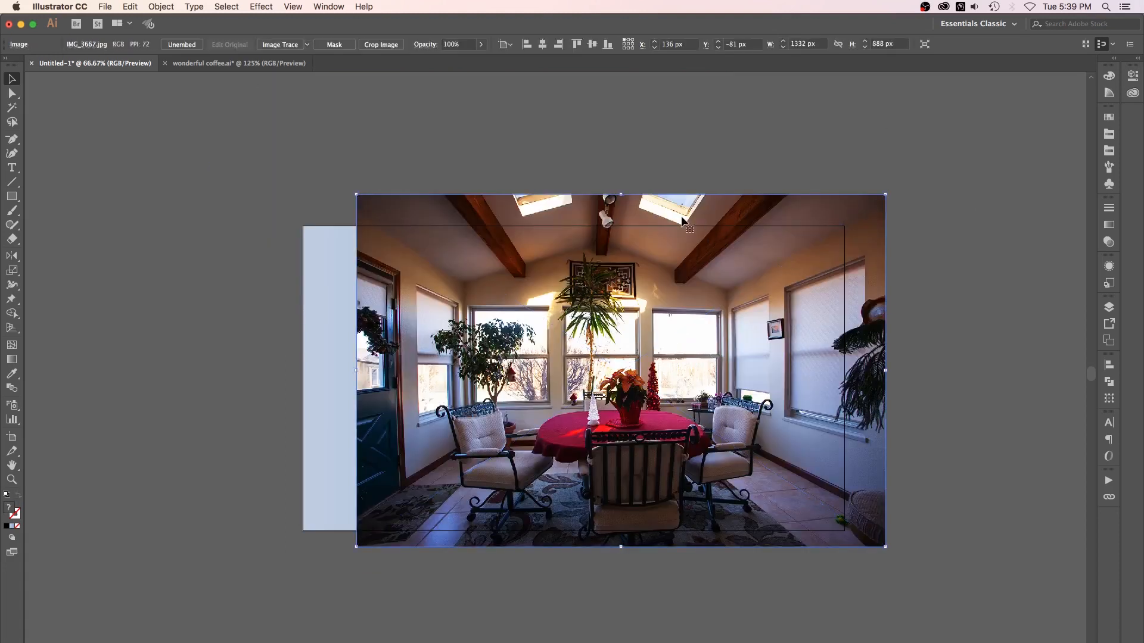
Arrange the photo between the gradient background and the cover text and change its blending mode
key(super+shift+bracketleft)
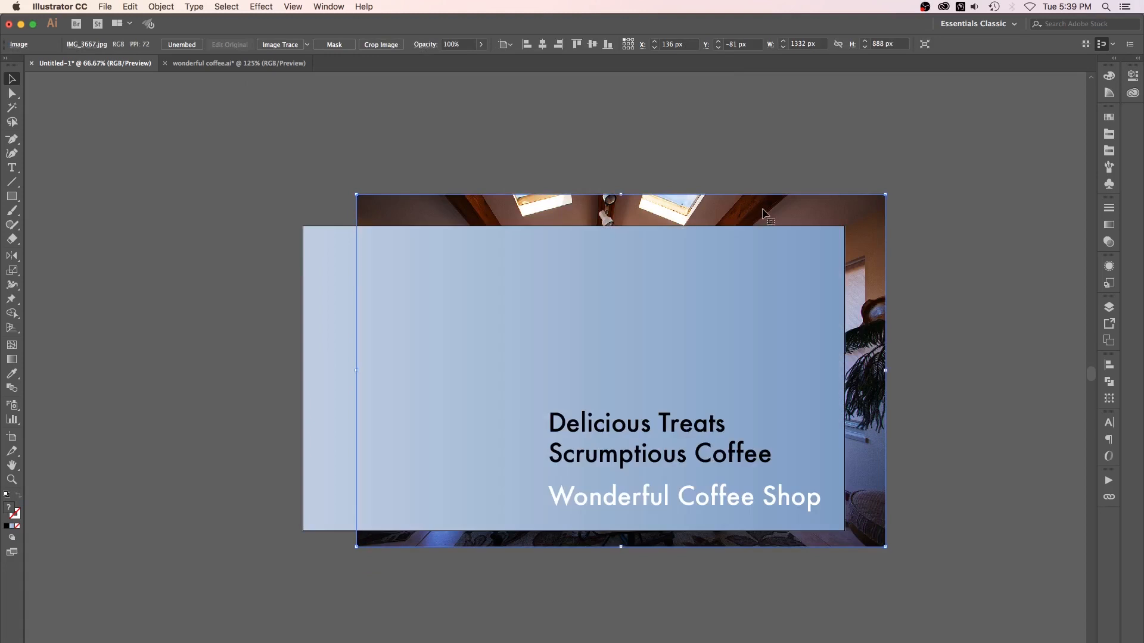
click(802, 277)
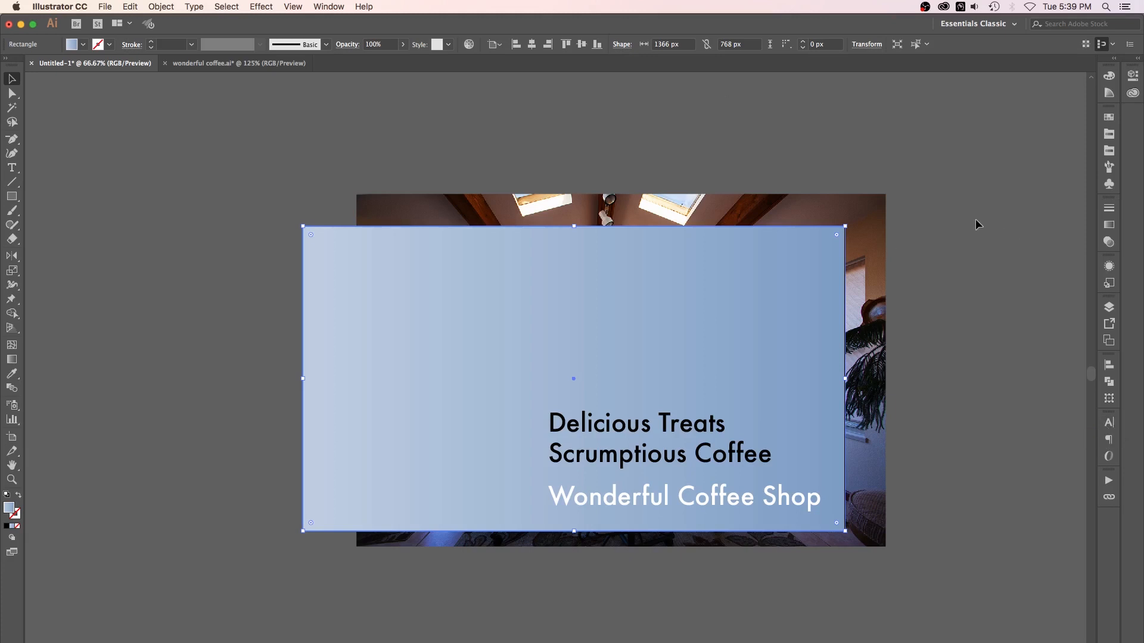
click(980, 184)
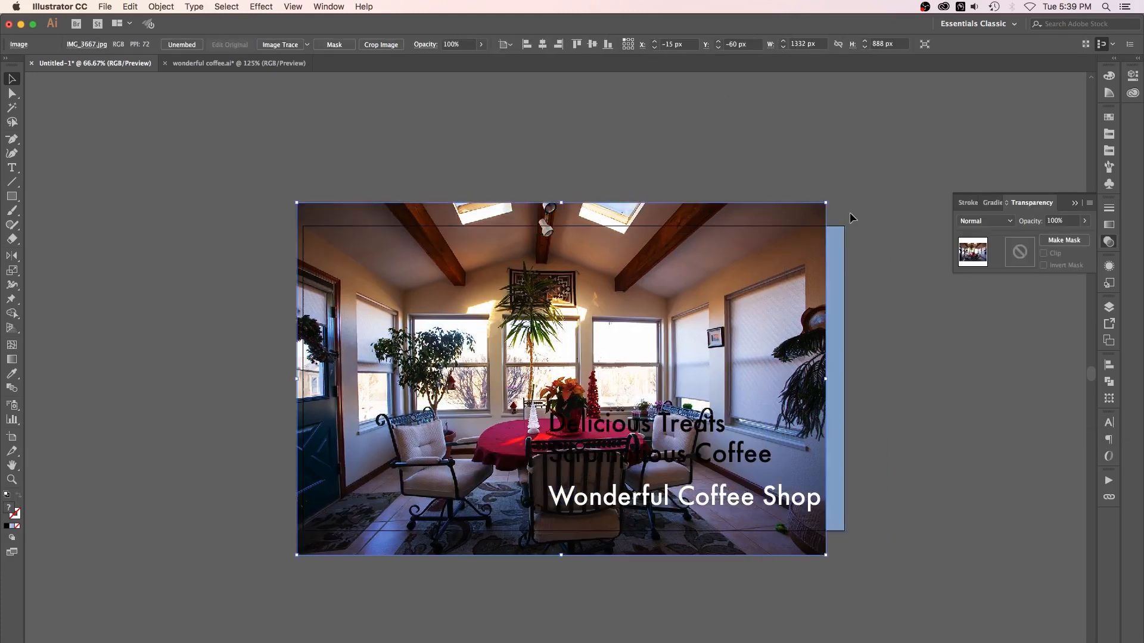
click(986, 221)
click(985, 347)
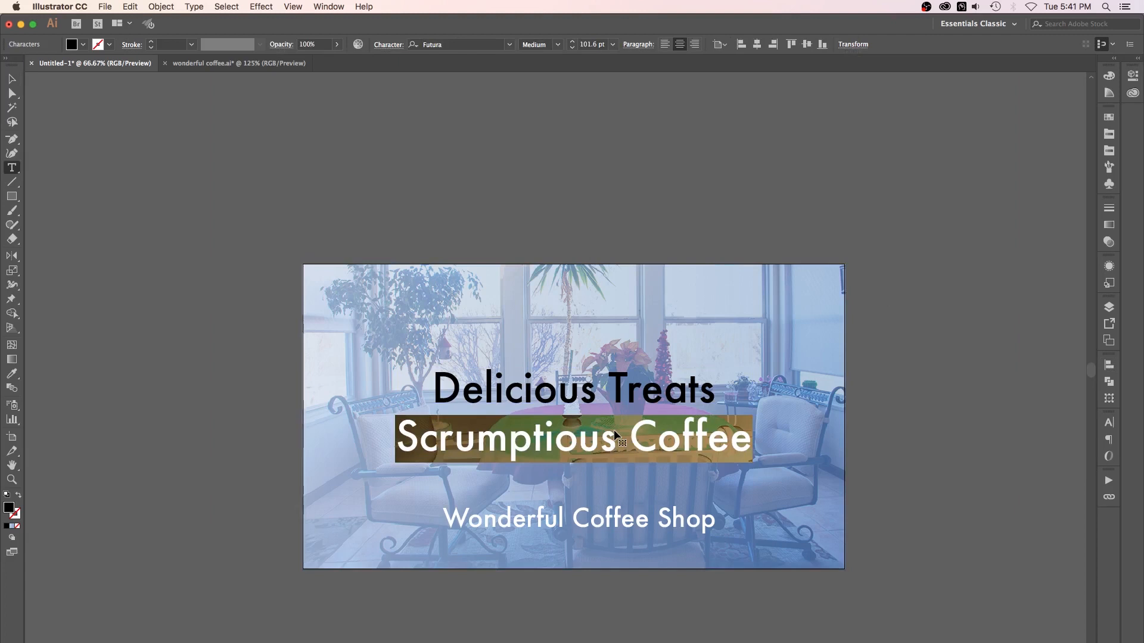
Tighten the line spacing between "Delicious Treats" and "Scrumptious Coffee" and deselect the text
key(alt+Up)
key(alt+Up)
key(alt+Up)
key(alt+Up)
key(alt+Up)
key(alt+Up)
key(alt+Up)
key(alt+Up)
key(alt+Up)
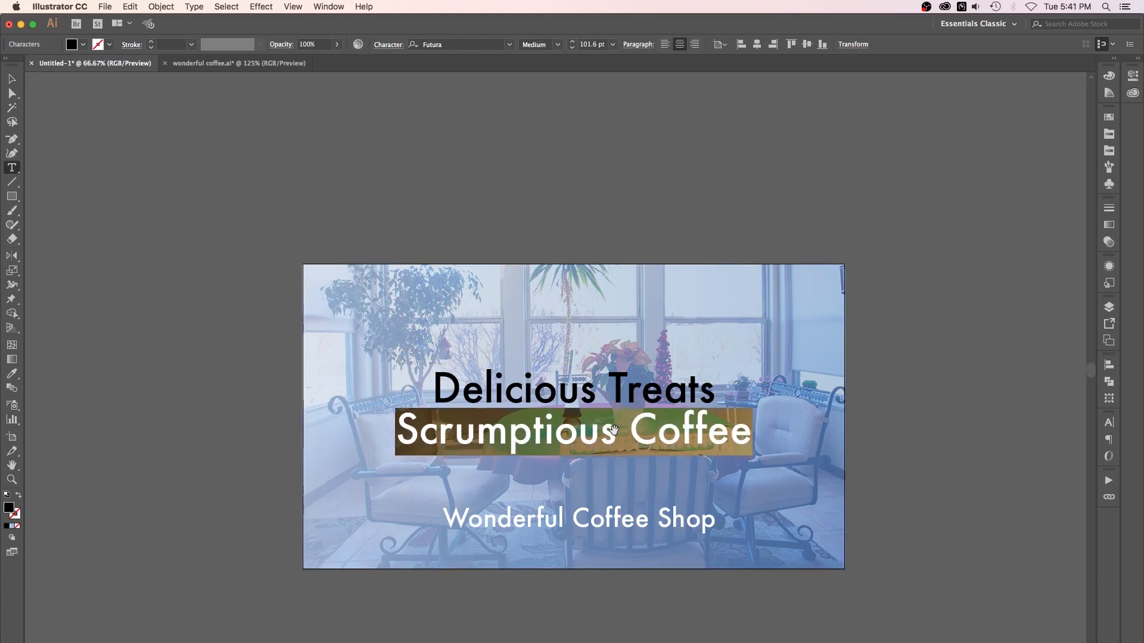
key(Escape)
click(1049, 334)
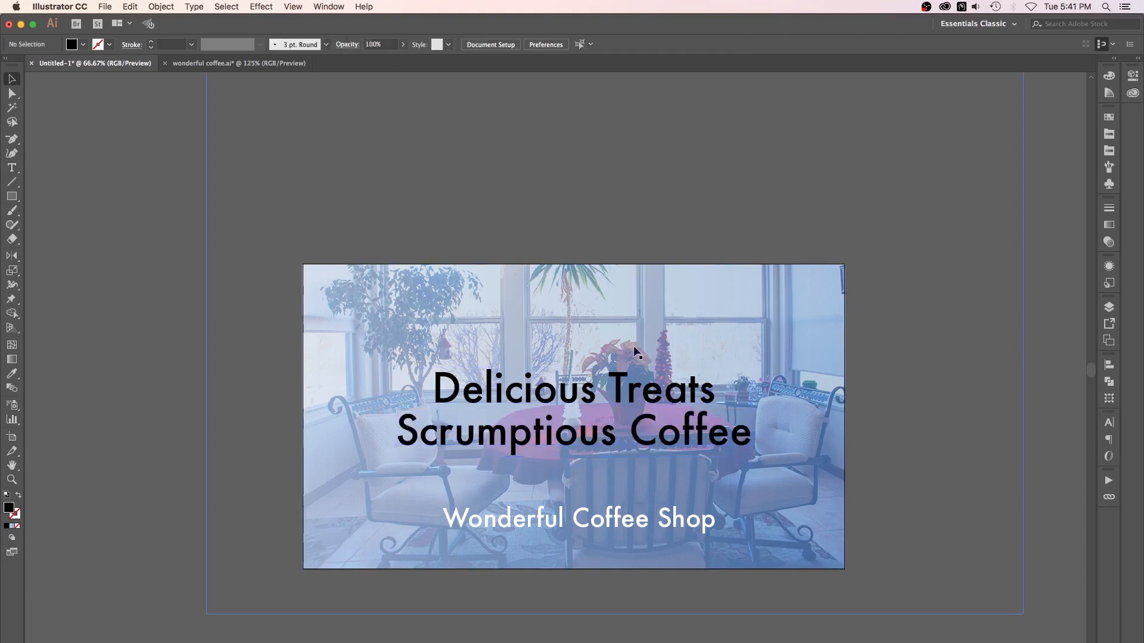
Reduce the font size of the "Delicious Treats" line to 75.6 pt and deselect the text
double_click(600, 388)
triple_click(601, 388)
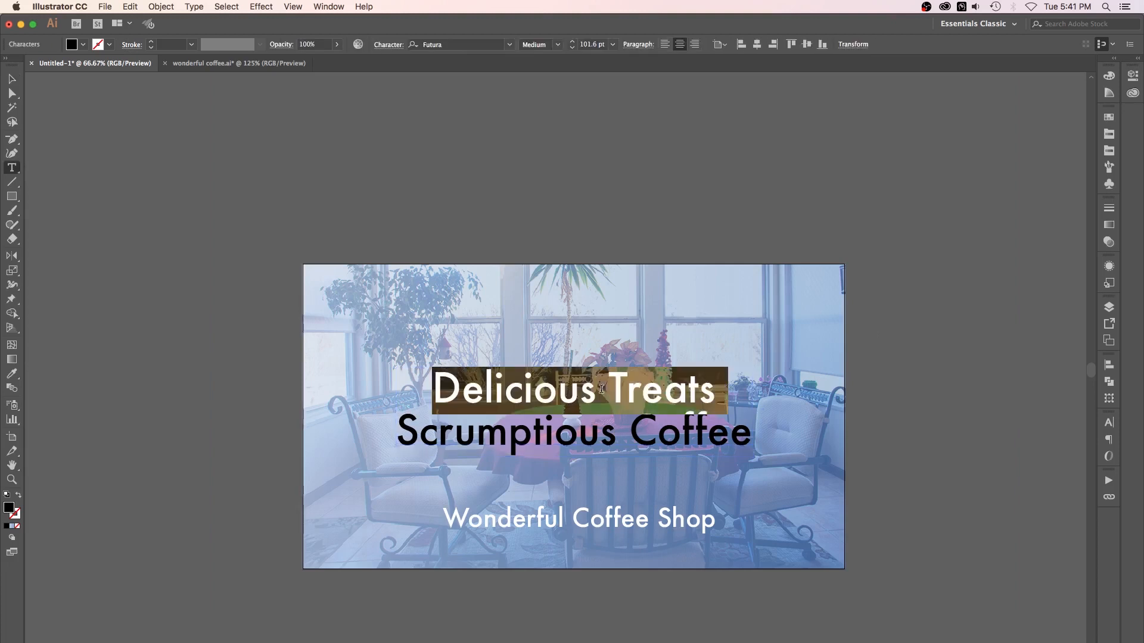
key(super+shift+comma)
key(super+shift+comma)
key(super+shift+comma)
key(super+shift+comma)
key(super+shift+comma)
key(super+shift+comma)
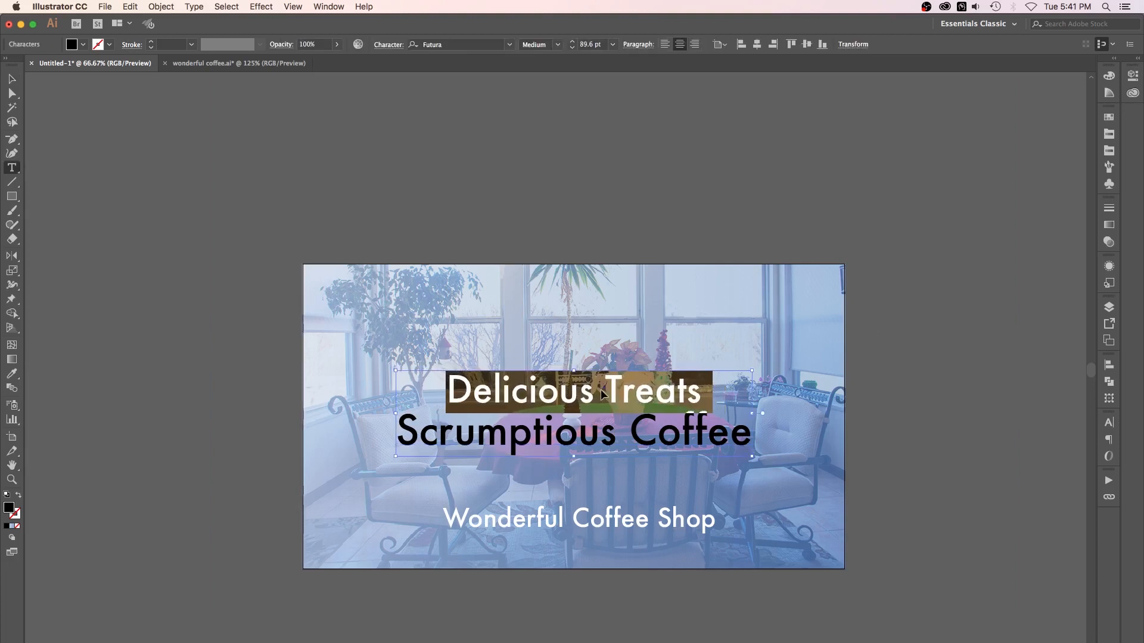
key(super+shift+comma)
key(super+shift+comma)
key(super+shift+comma)
key(super+shift+comma)
key(super+shift+comma)
key(super+shift+comma)
key(super+shift+comma)
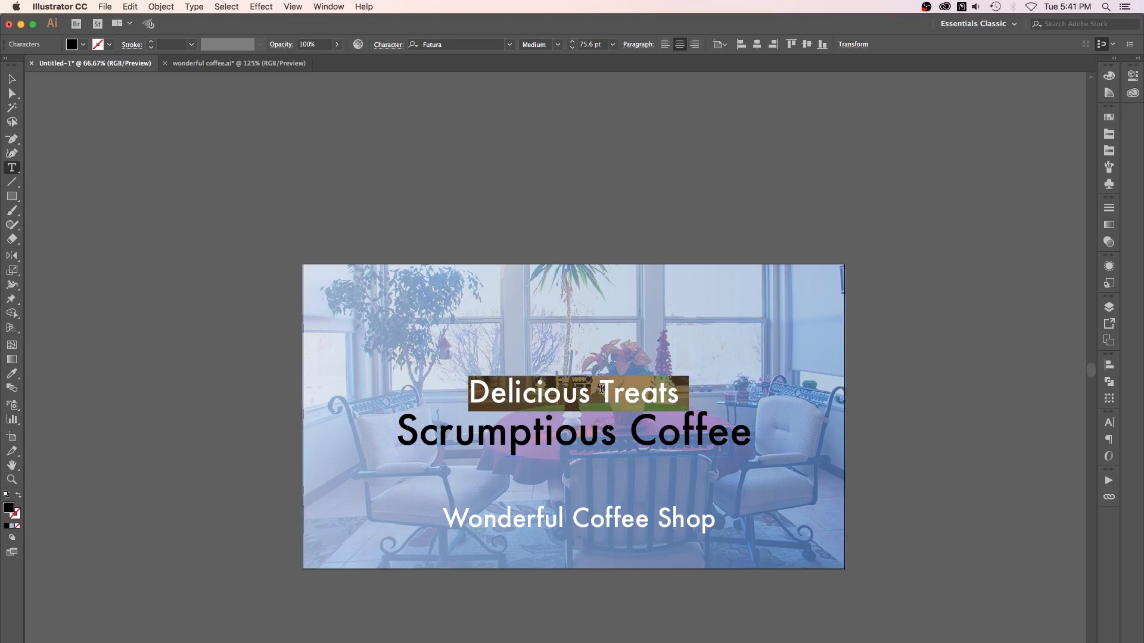
key(Escape)
click(953, 430)
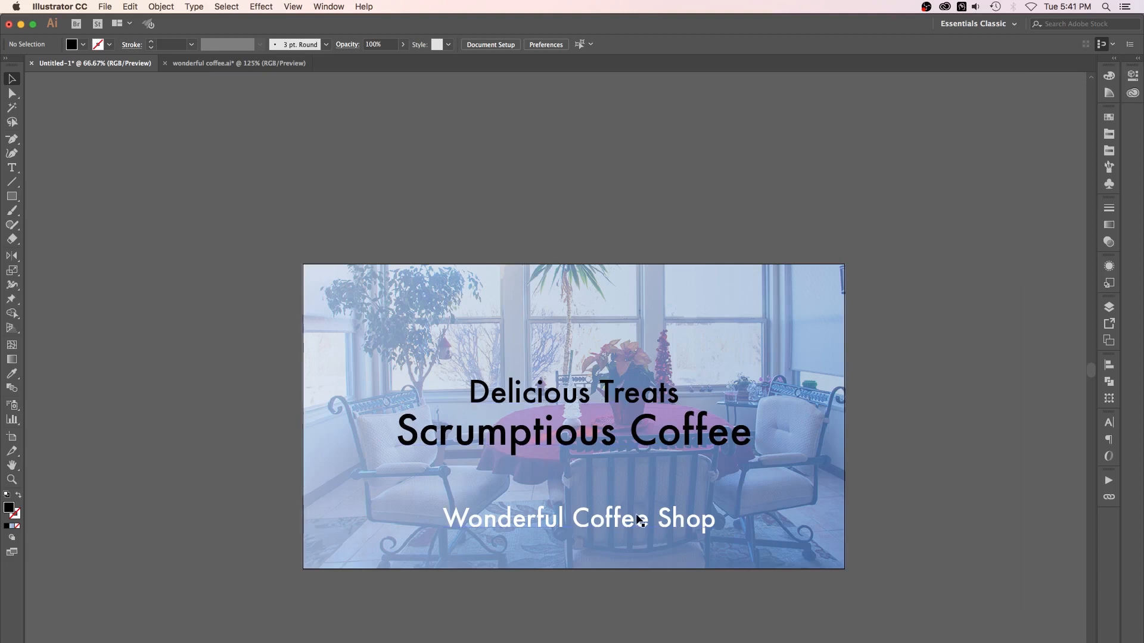
Draw a rectangle about 984 × 243 px over the two-line tagline and fill it with white
click(12, 196)
drag(382, 362, 773, 458)
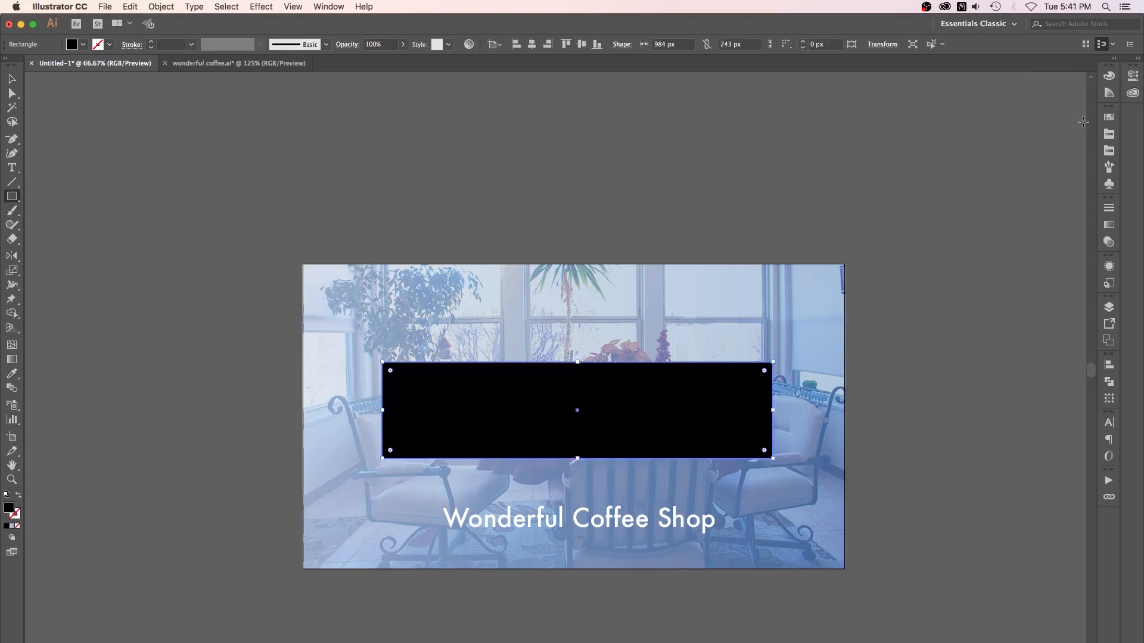
click(1109, 118)
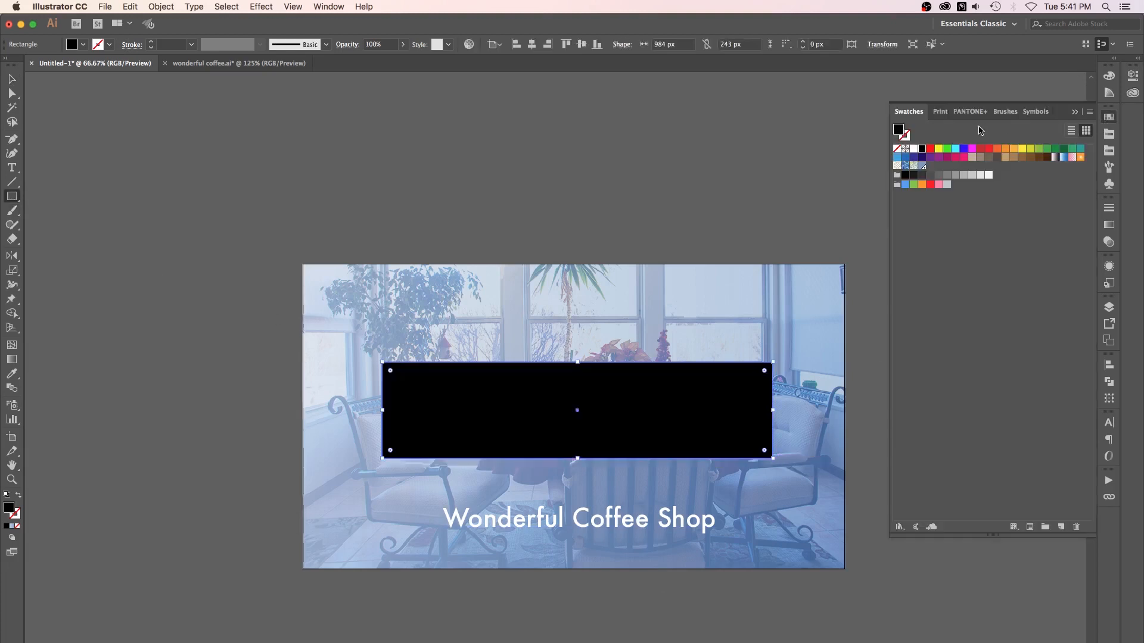
click(914, 149)
Send the white rectangle together with the cover background behind the tagline text and deselect everything
click(761, 244)
click(554, 335)
key(v)
drag(512, 223, 631, 367)
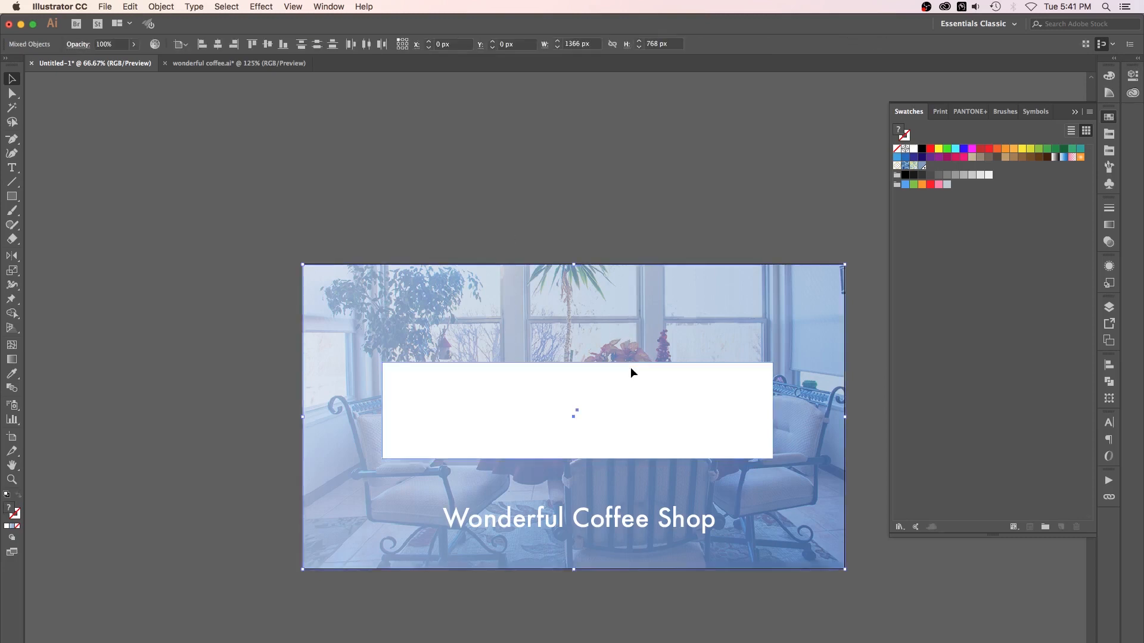
key(super+shift+[)
click(630, 188)
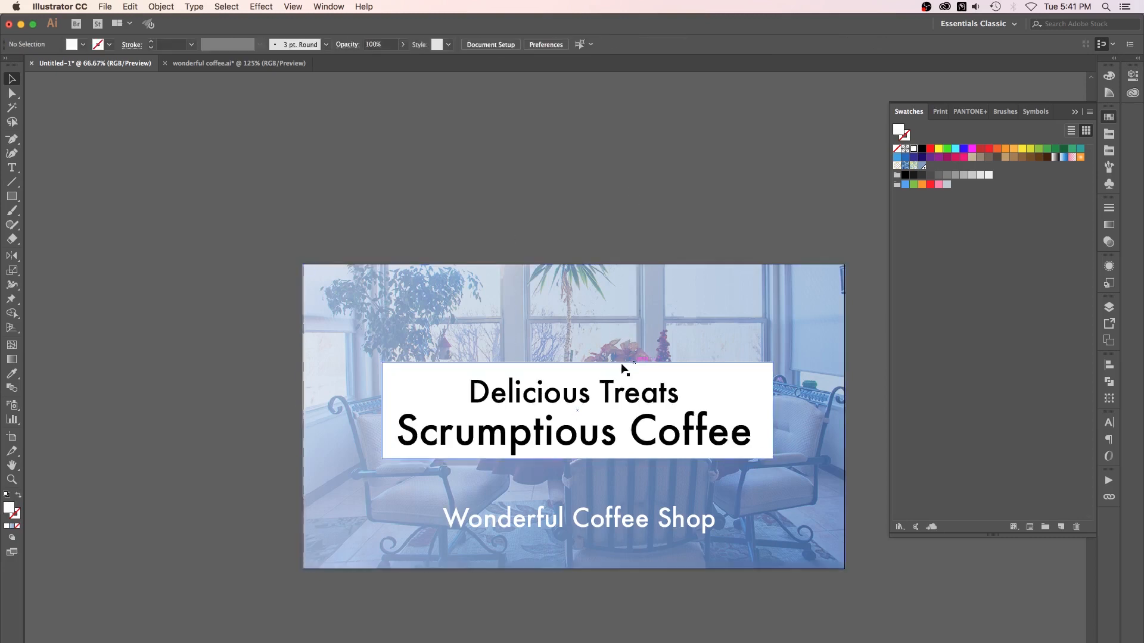
Match the "Delicious Treats" line to the "Scrumptious Coffee" formatting with the Eyedropper and scale the tagline down to 88.7 pt
click(600, 395)
triple_click(600, 396)
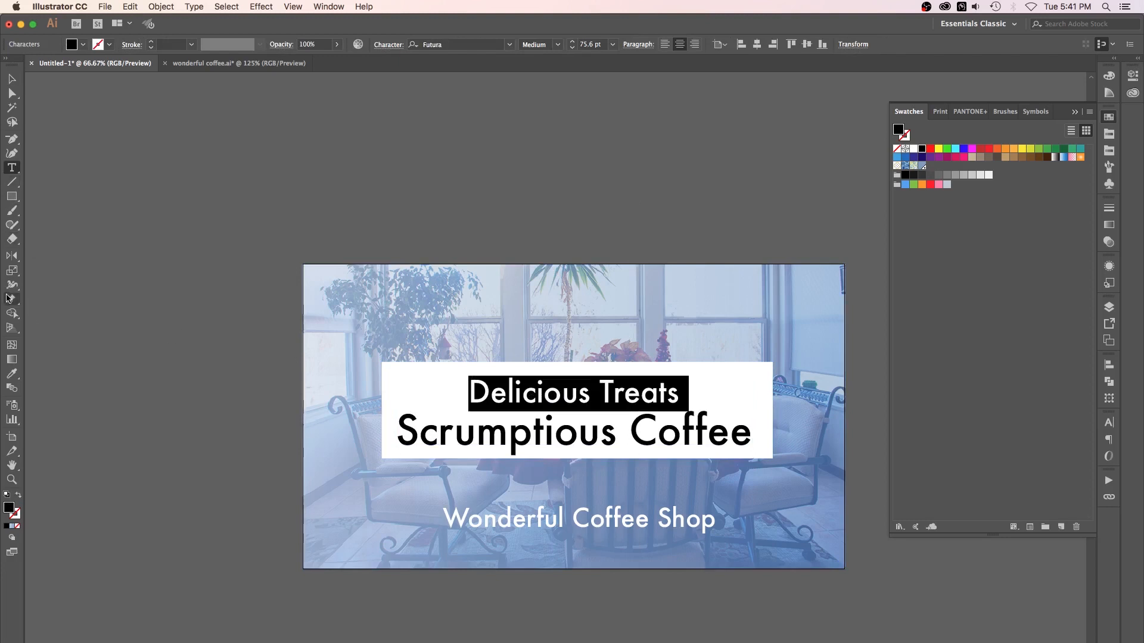
click(12, 375)
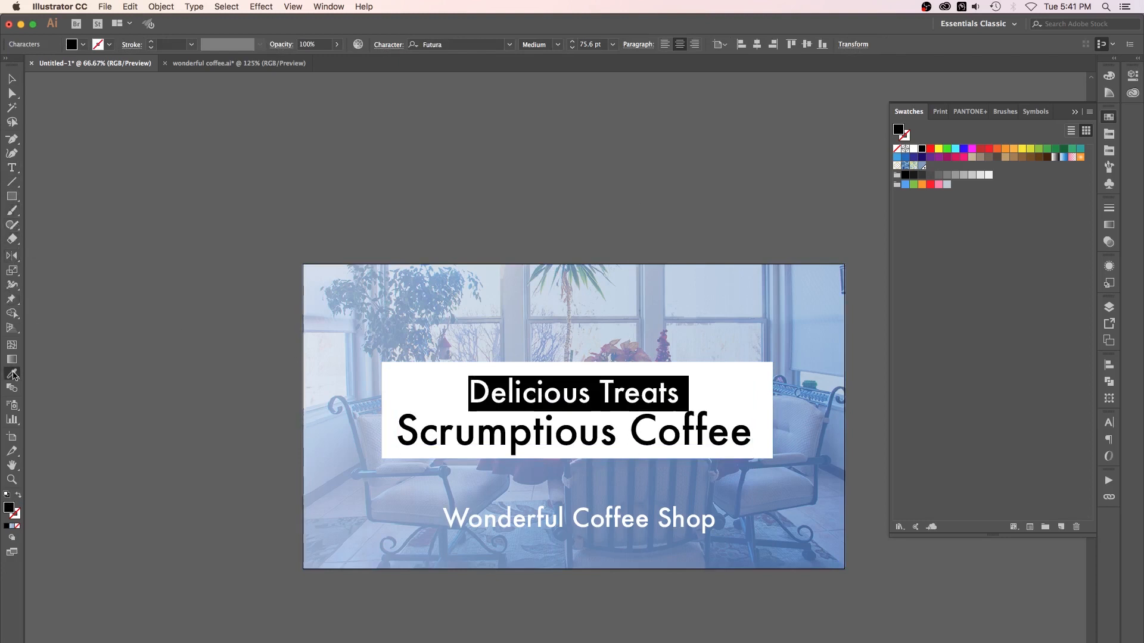
click(565, 432)
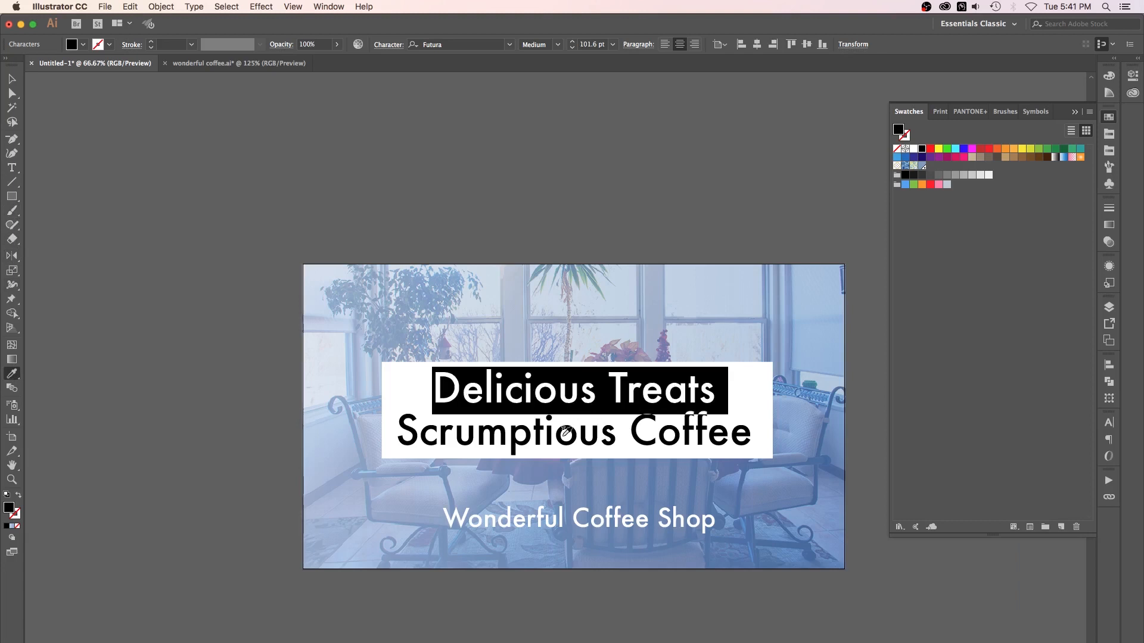
key(v)
drag(752, 412, 729, 412)
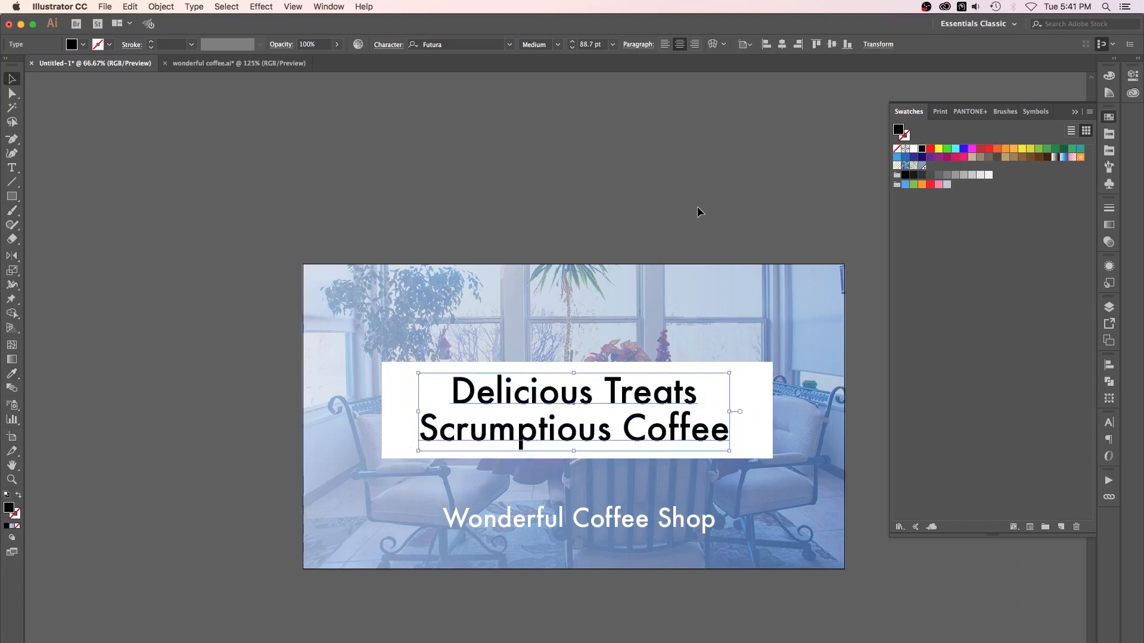
click(699, 212)
Narrow the white rectangle behind the tagline from both sides to about 852 px wide
click(768, 407)
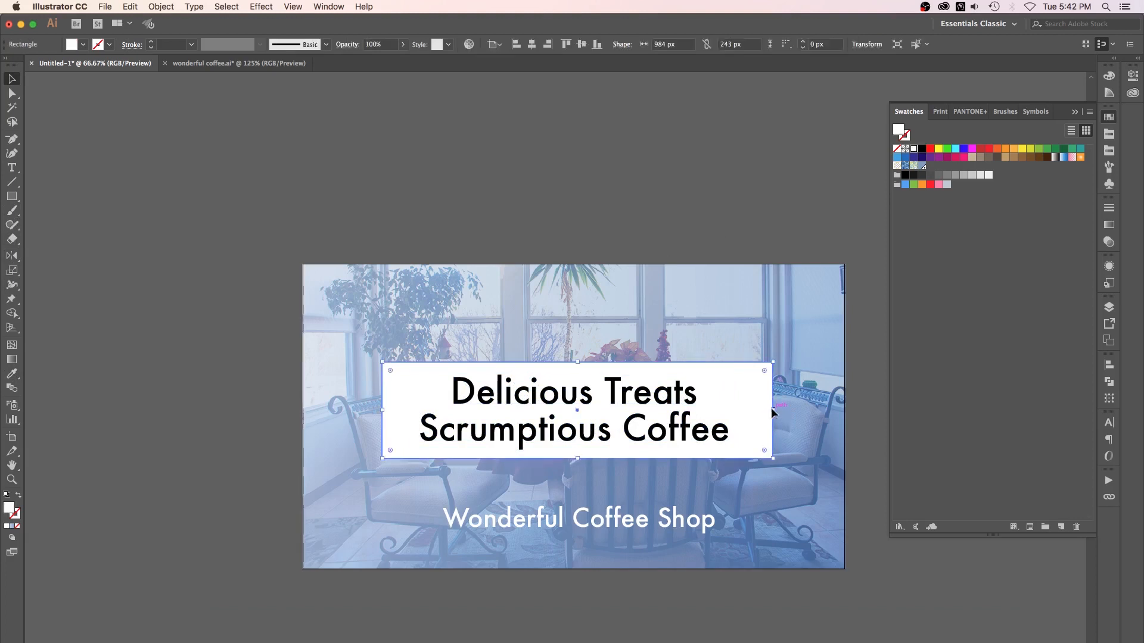
drag(775, 412, 746, 411)
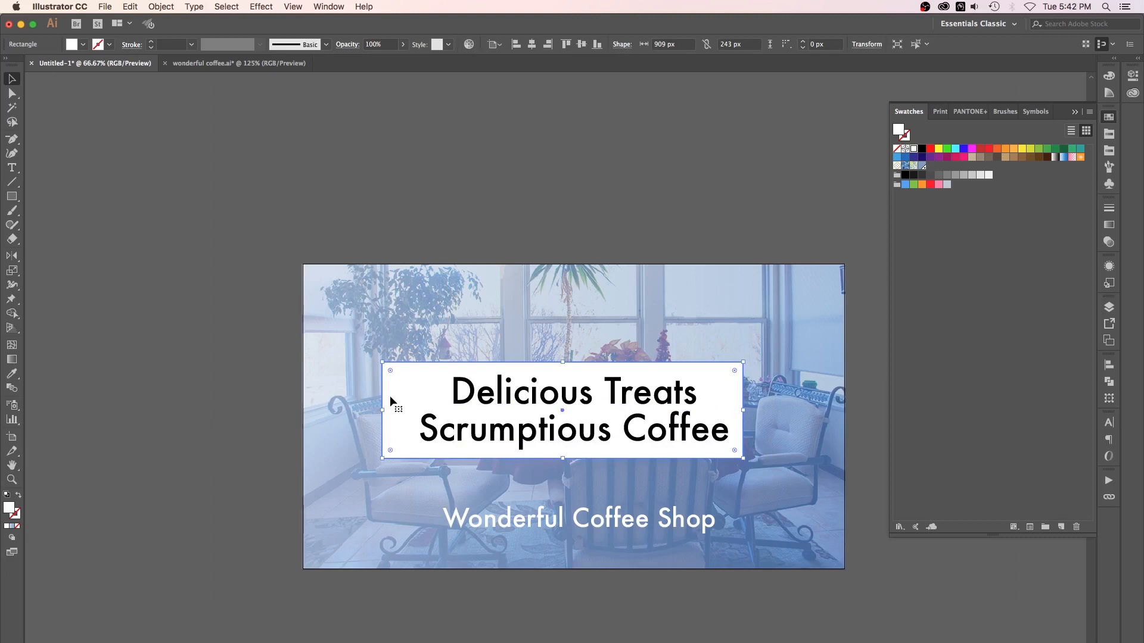
drag(382, 409, 405, 411)
click(566, 149)
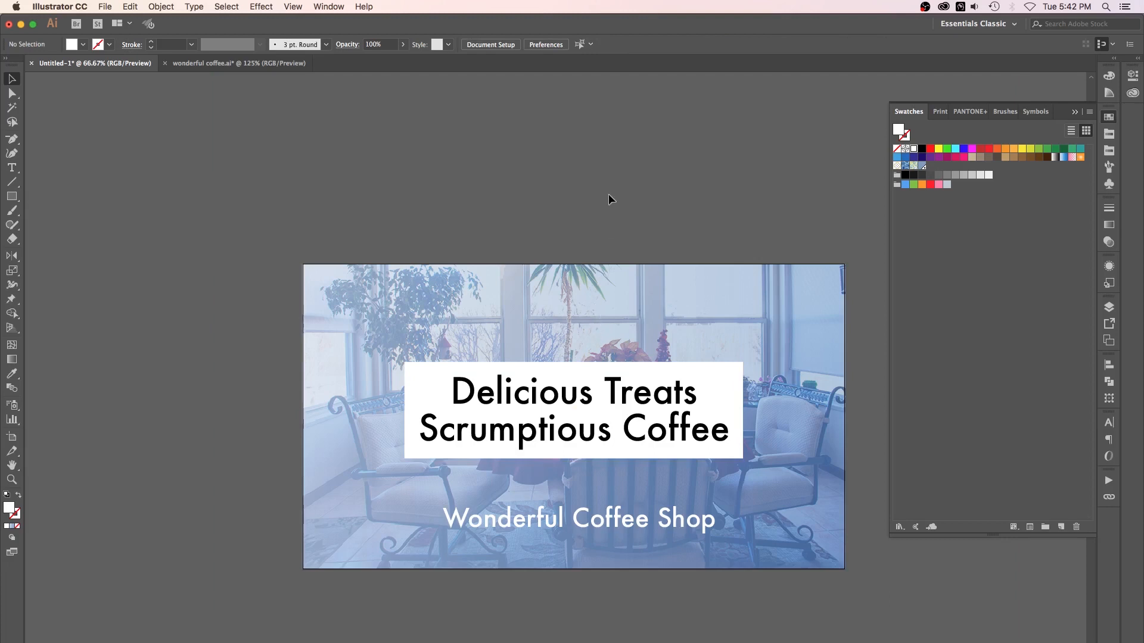
Set the opacity of the white rectangle behind the tagline to 59%
click(734, 405)
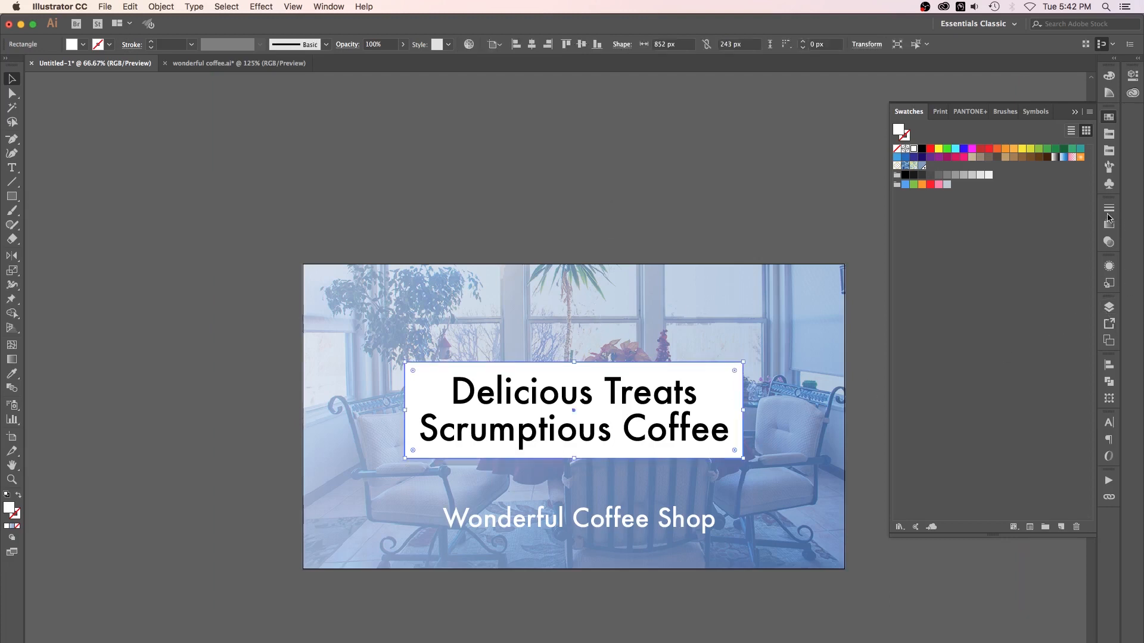
click(1109, 117)
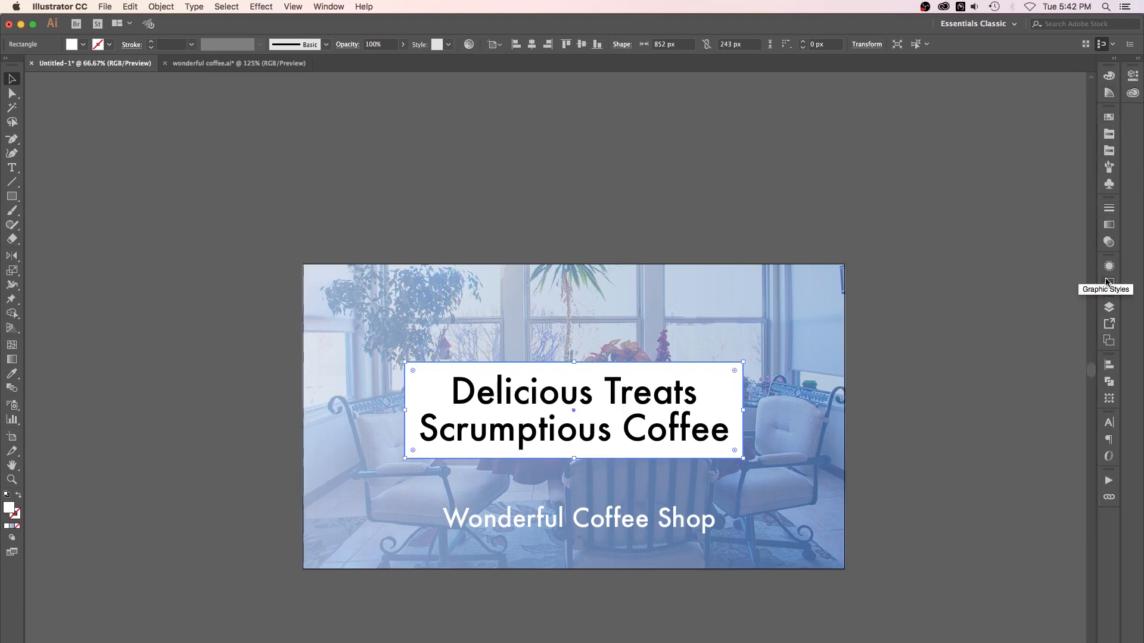
click(1006, 265)
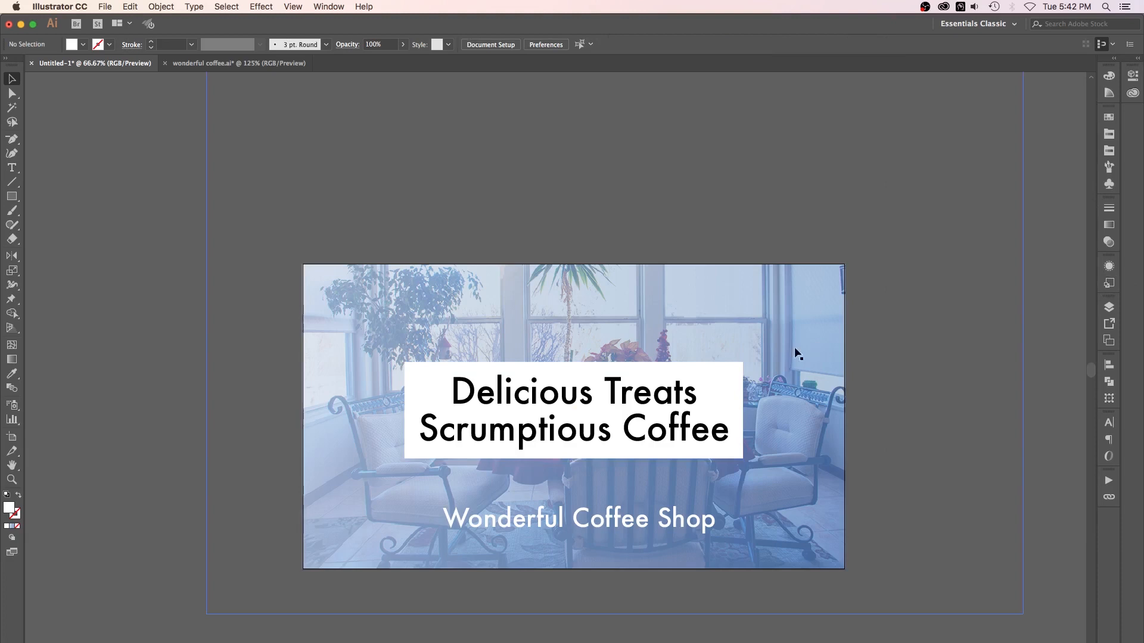
click(741, 383)
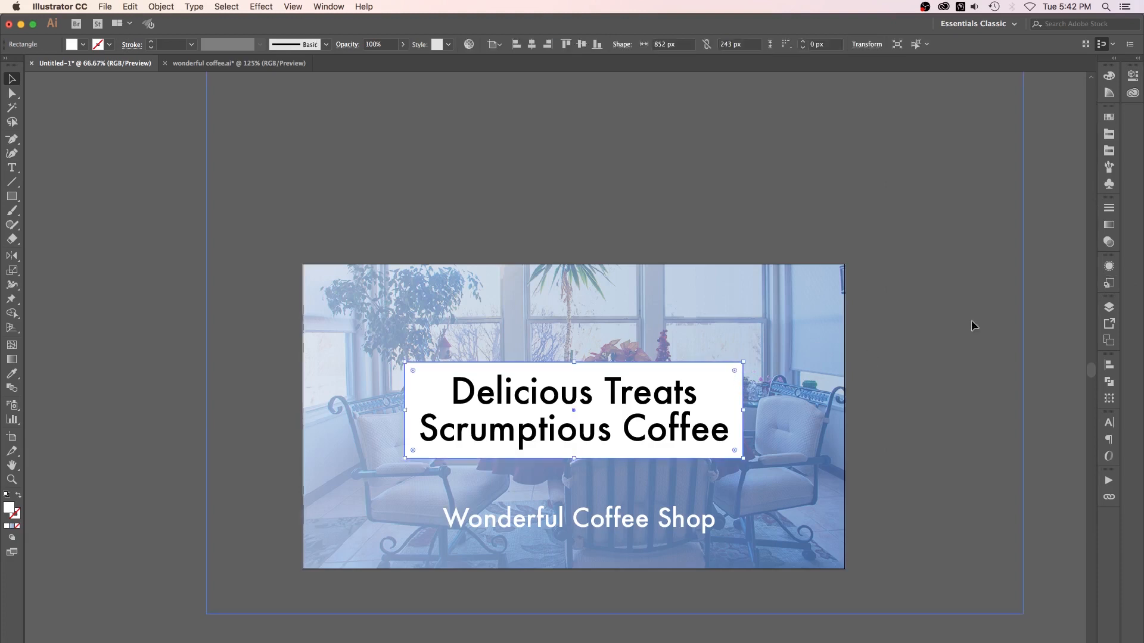
click(1108, 242)
click(1084, 221)
drag(1082, 238, 1064, 239)
click(959, 418)
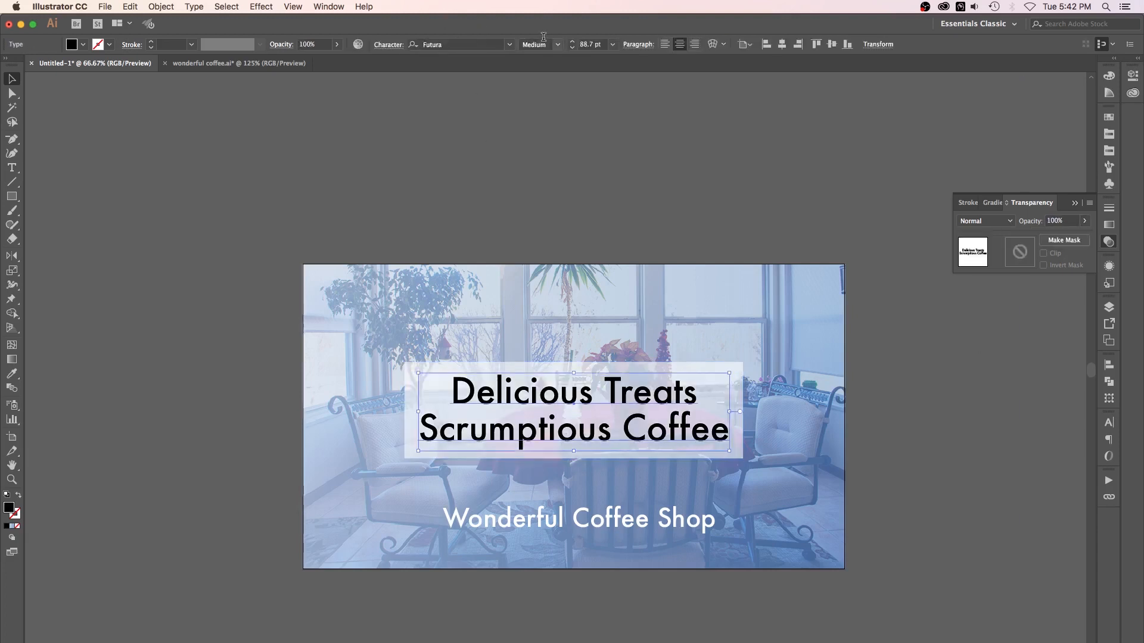
Change the tagline's Futura font style to Condensed Medium and deselect the text
click(557, 45)
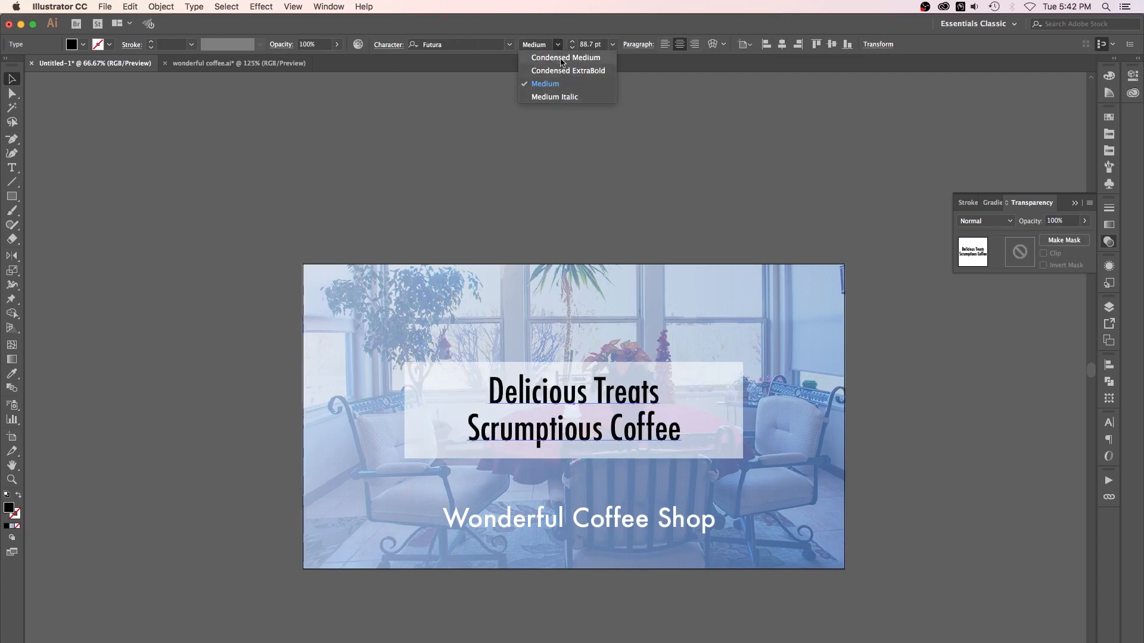
click(562, 62)
click(941, 404)
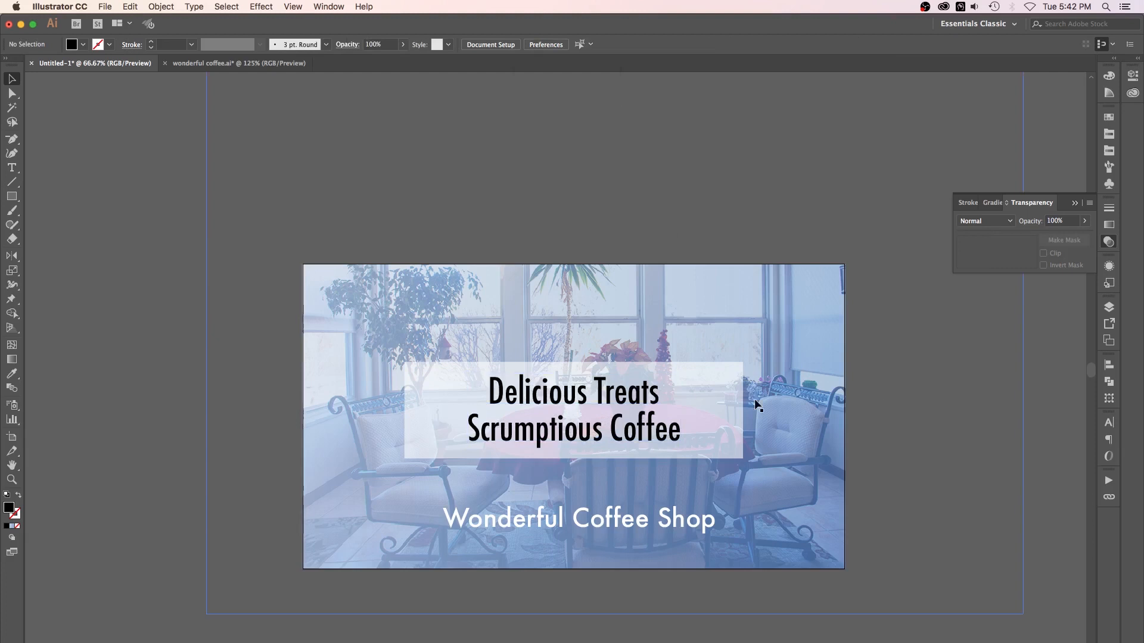
Narrow the translucent white rectangle from both sides so it fits evenly around the condensed tagline
click(724, 405)
drag(743, 409, 697, 407)
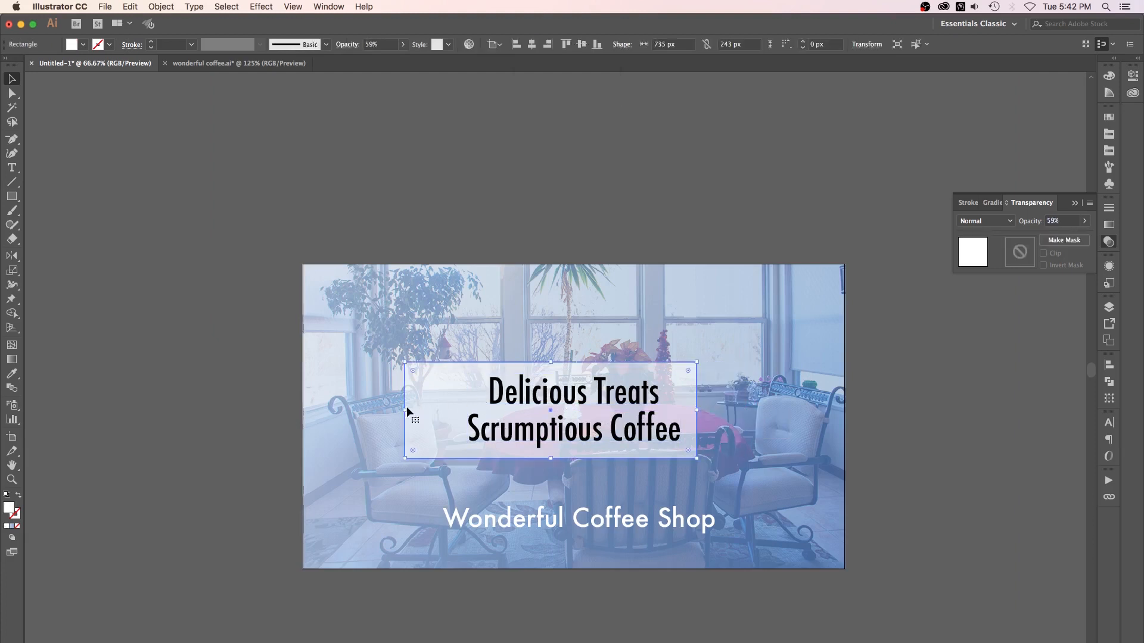
drag(405, 411, 451, 410)
click(897, 382)
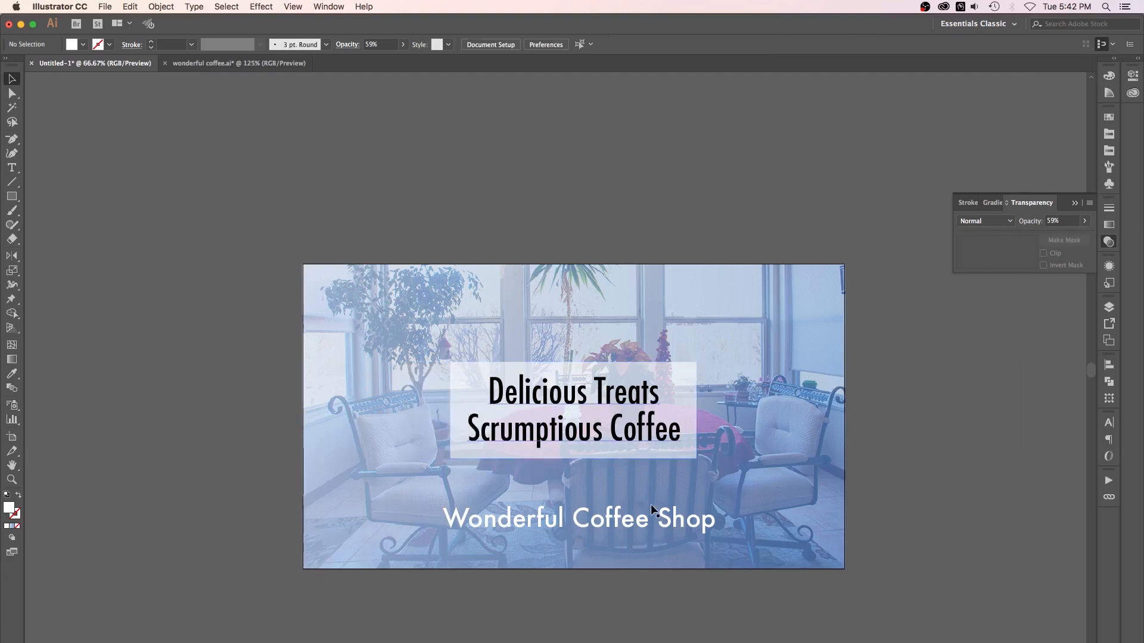
Tighten the letter spacing of the "Wonderful Coffee Shop" text below the tagline
triple_click(587, 521)
key(alt+Left)
key(alt+Left)
key(alt+Left)
key(Escape)
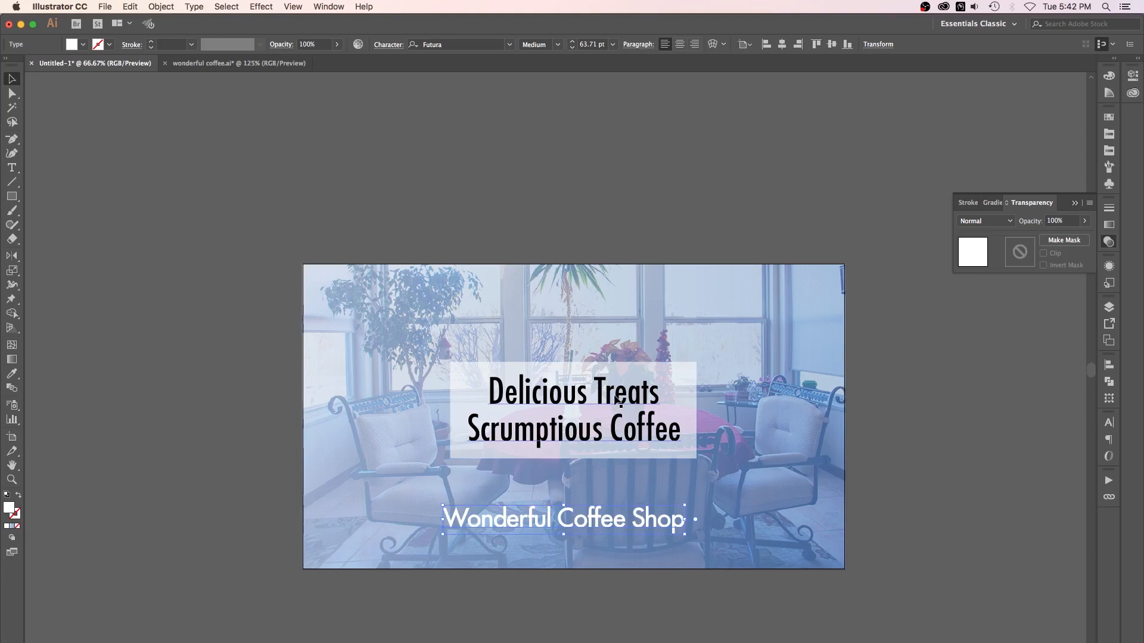
Align the "Wonderful Coffee Shop" text with the tagline and its white rectangle on their horizontal centres, and deselect them
shift+click(655, 379)
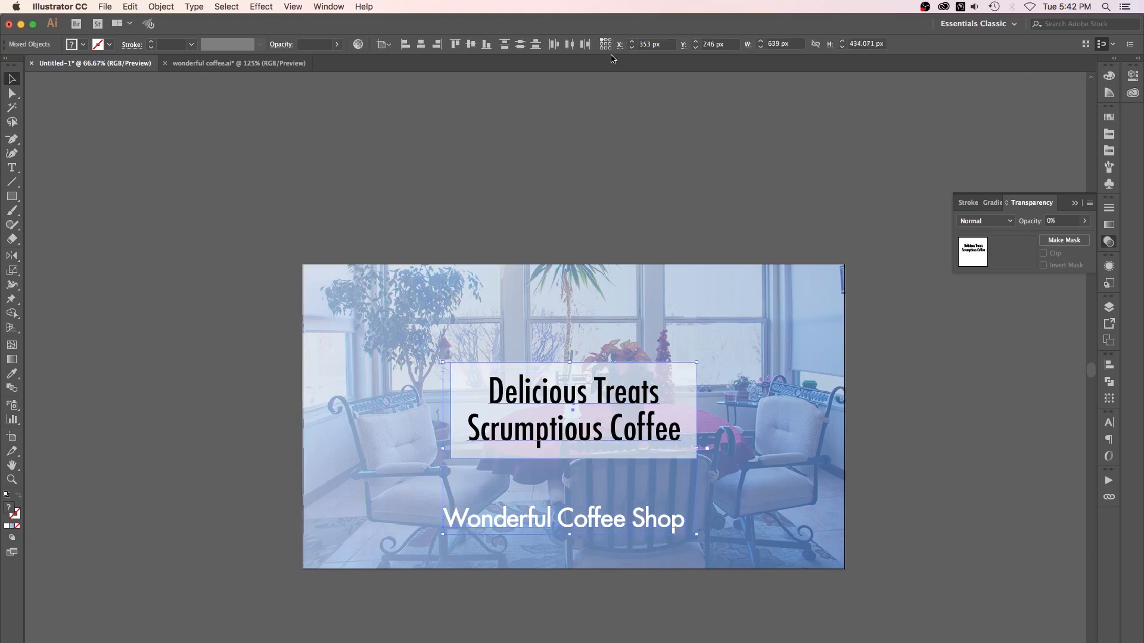
click(420, 44)
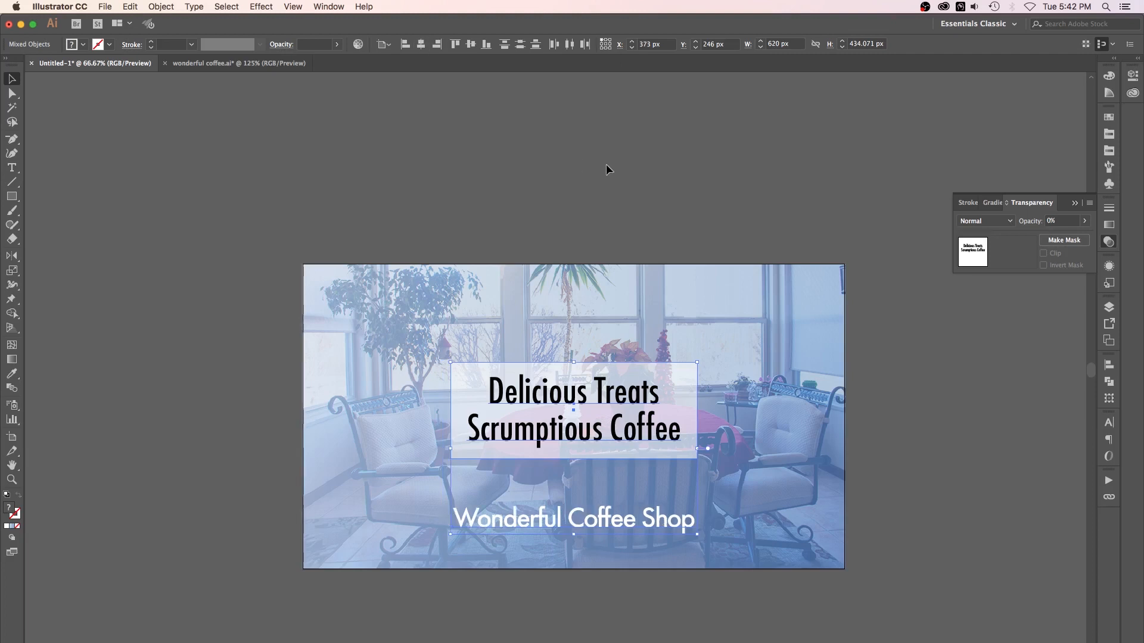
click(606, 163)
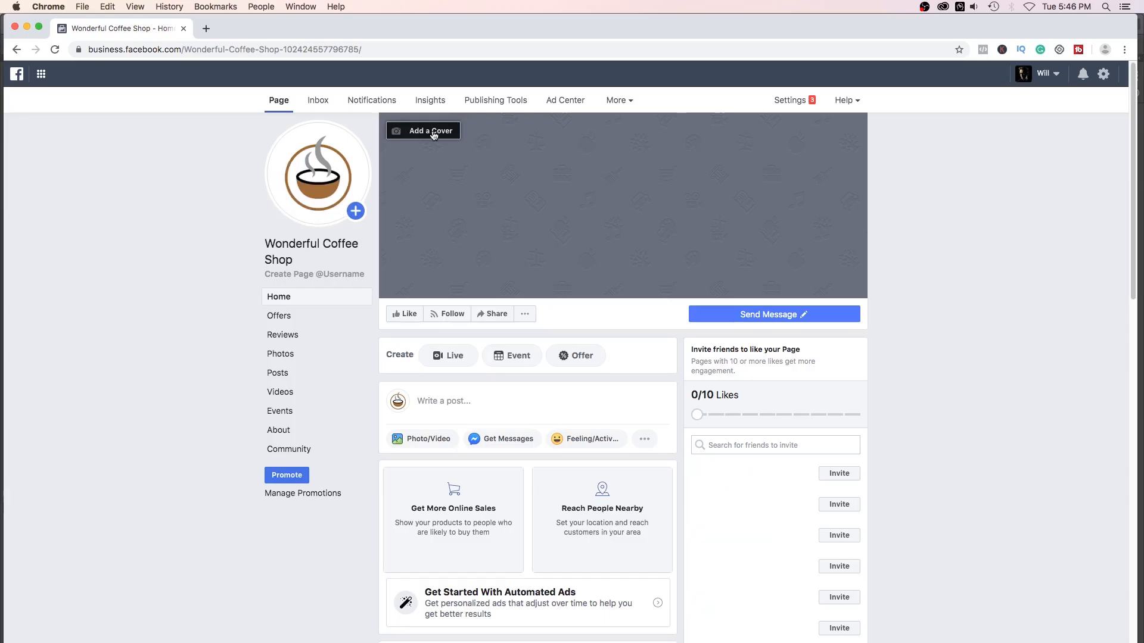
In Chrome, upload the finished tagline image as the Page's cover photo, reposition it to include the shop name, and save it
click(430, 131)
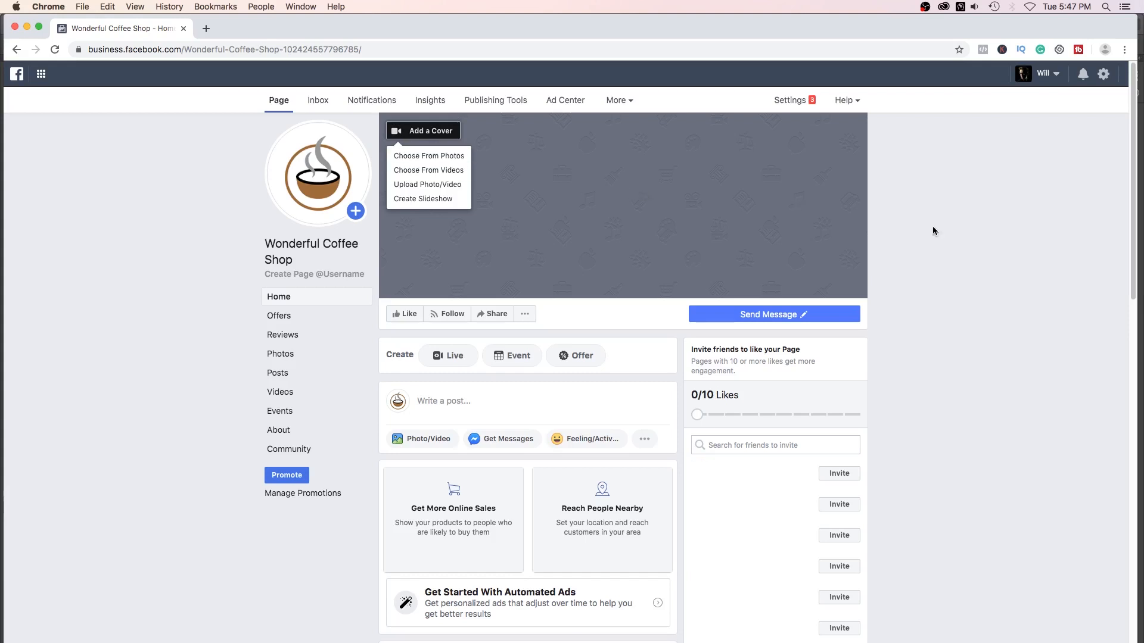
click(438, 158)
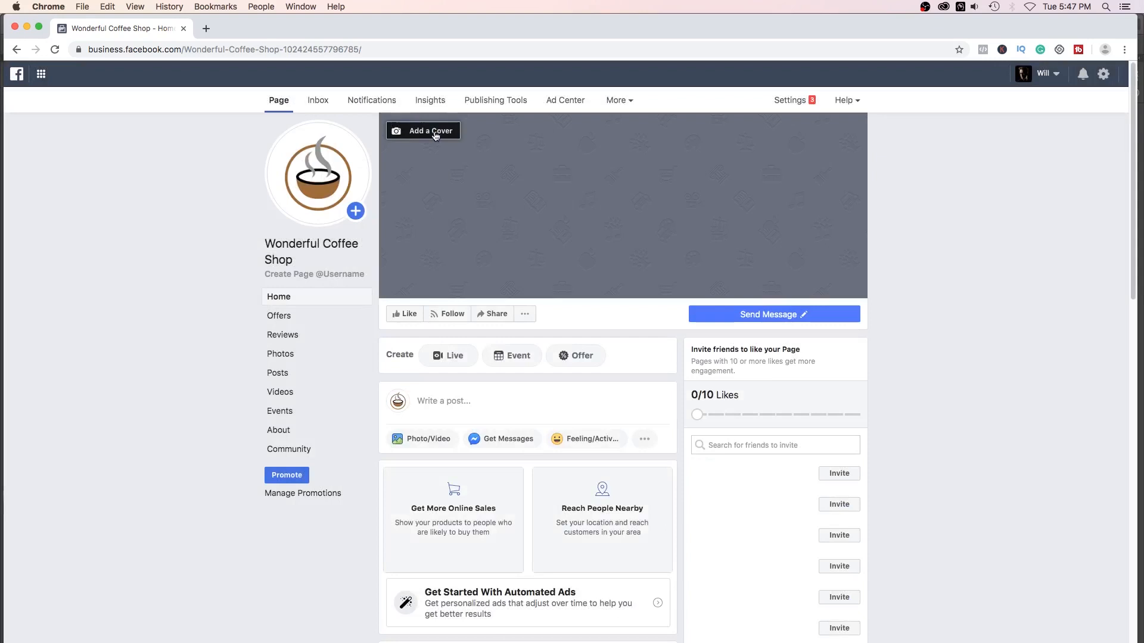
click(436, 131)
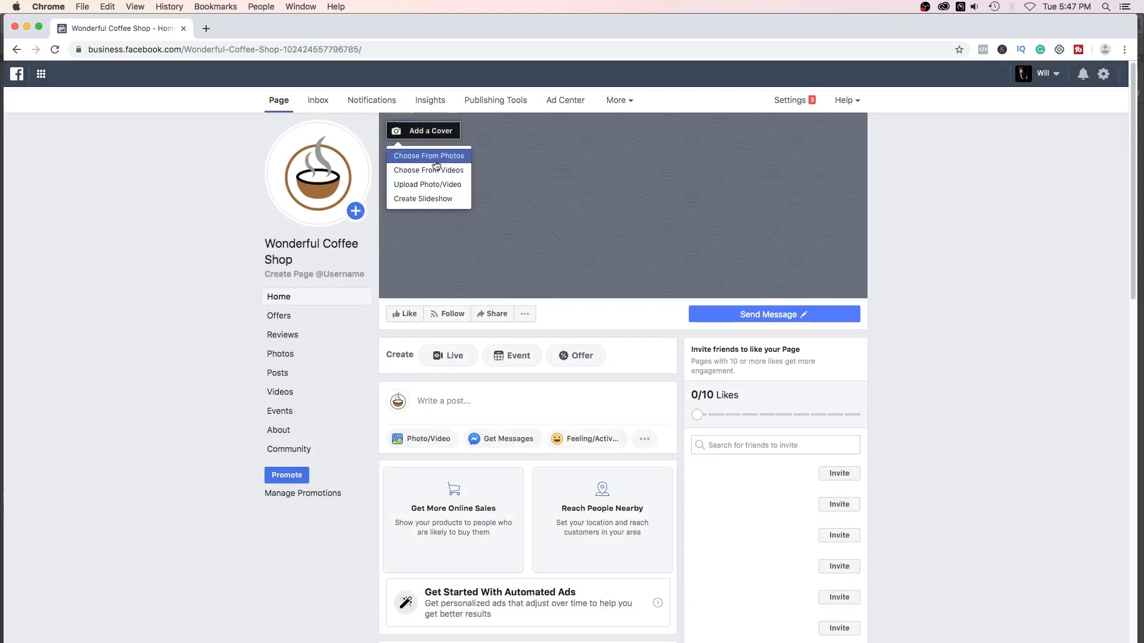
click(436, 190)
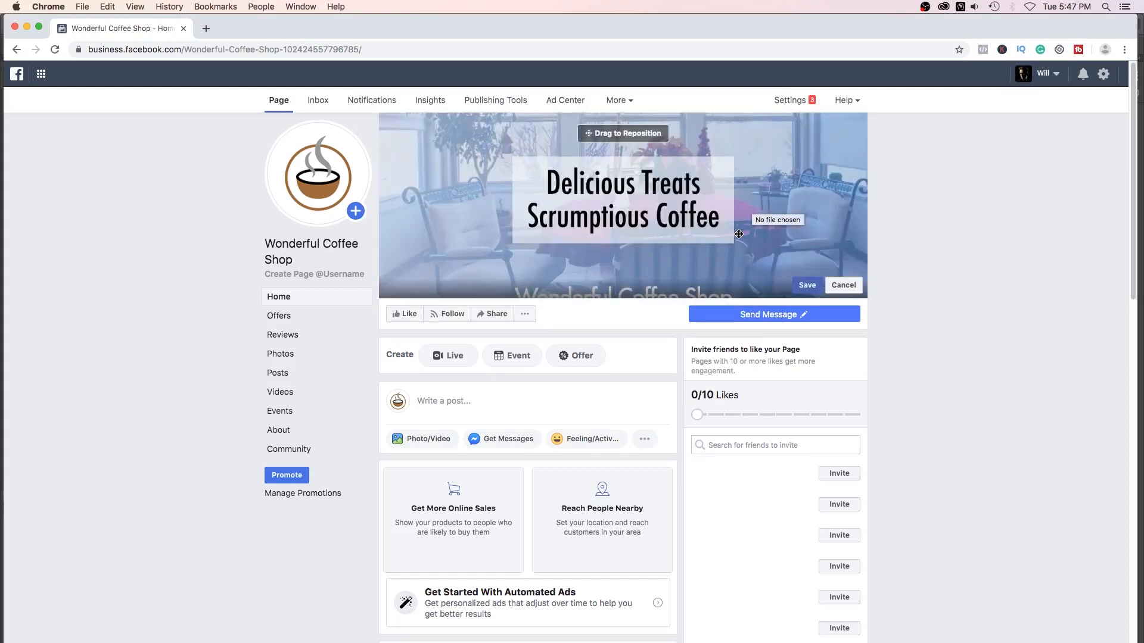
mouse_move(739, 254)
mouse_down()
mouse_move(739, 228)
mouse_move(743, 279)
mouse_move(747, 232)
mouse_up()
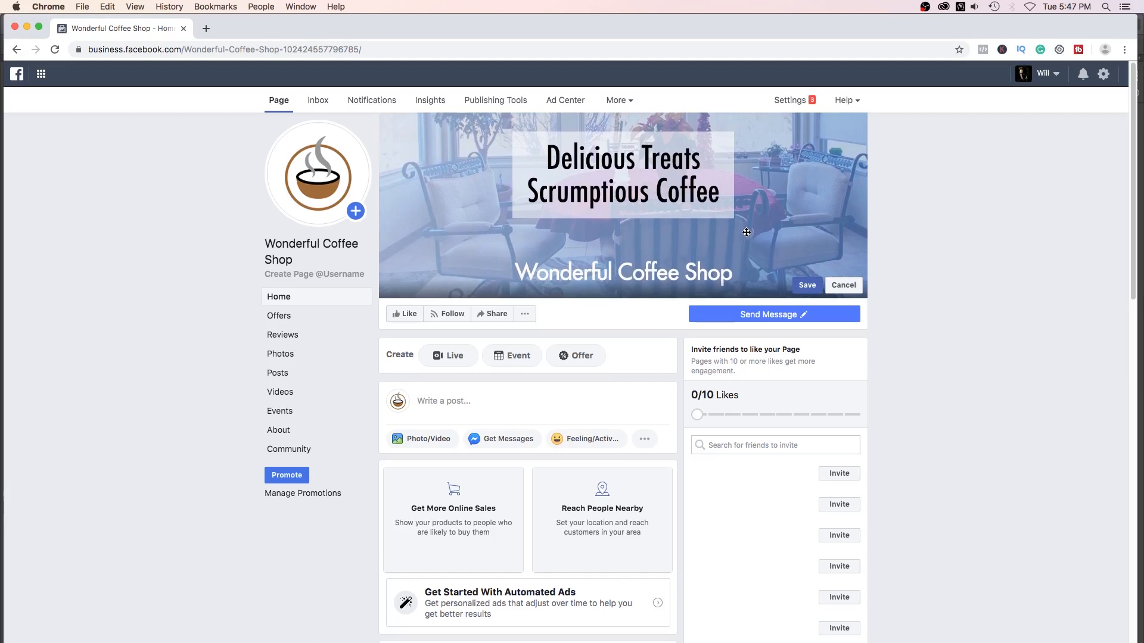
click(813, 290)
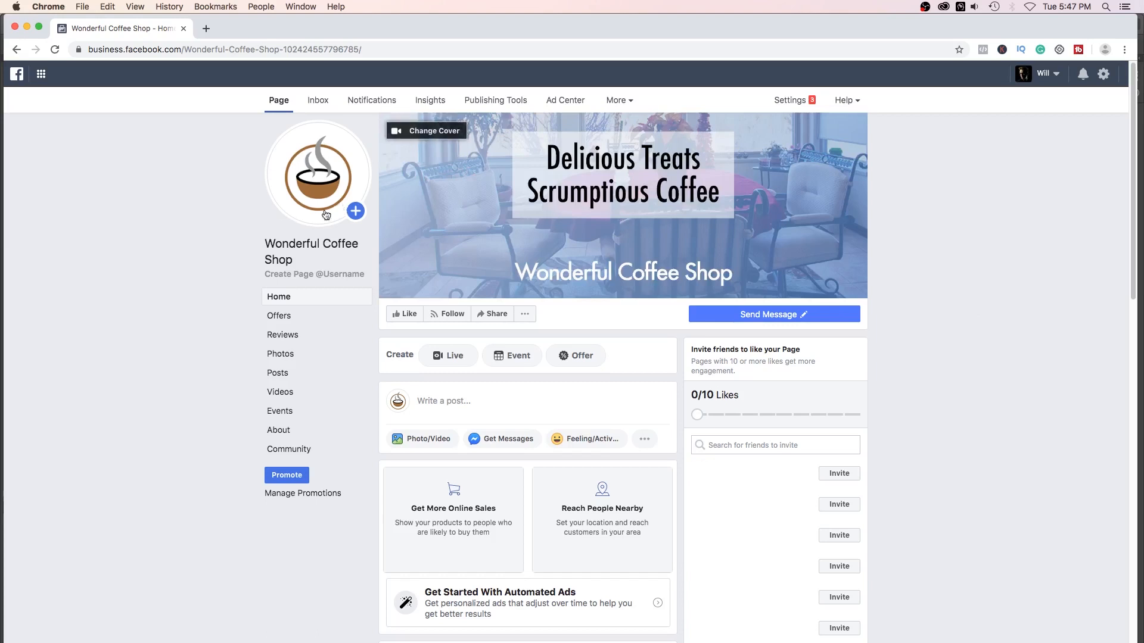
scroll(204, 247, down, 2)
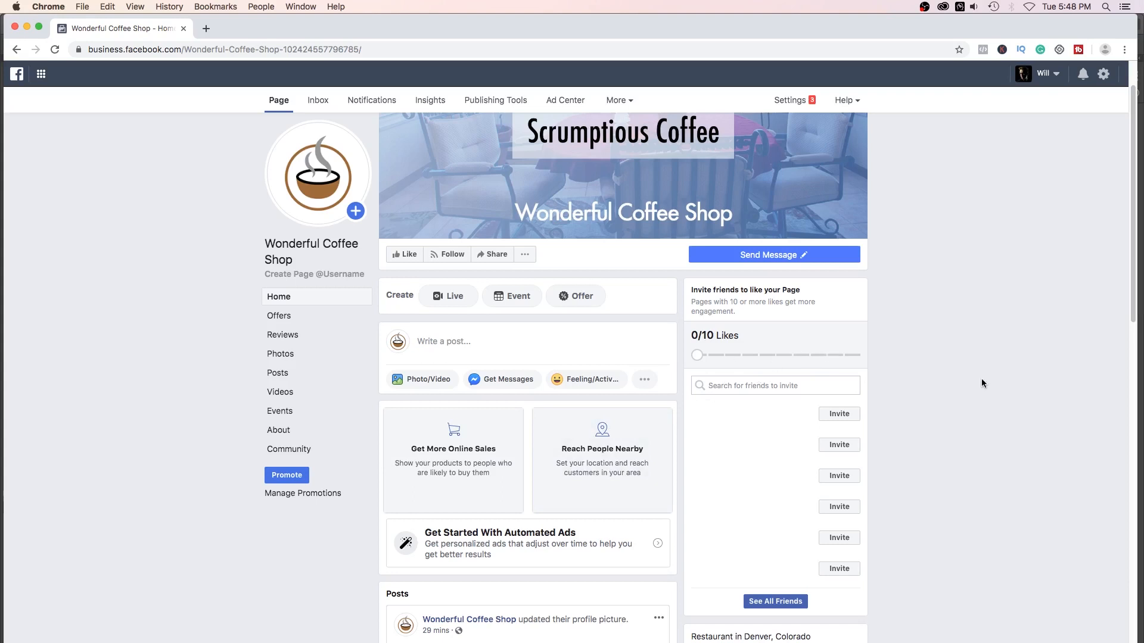
scroll(981, 377, up, 2)
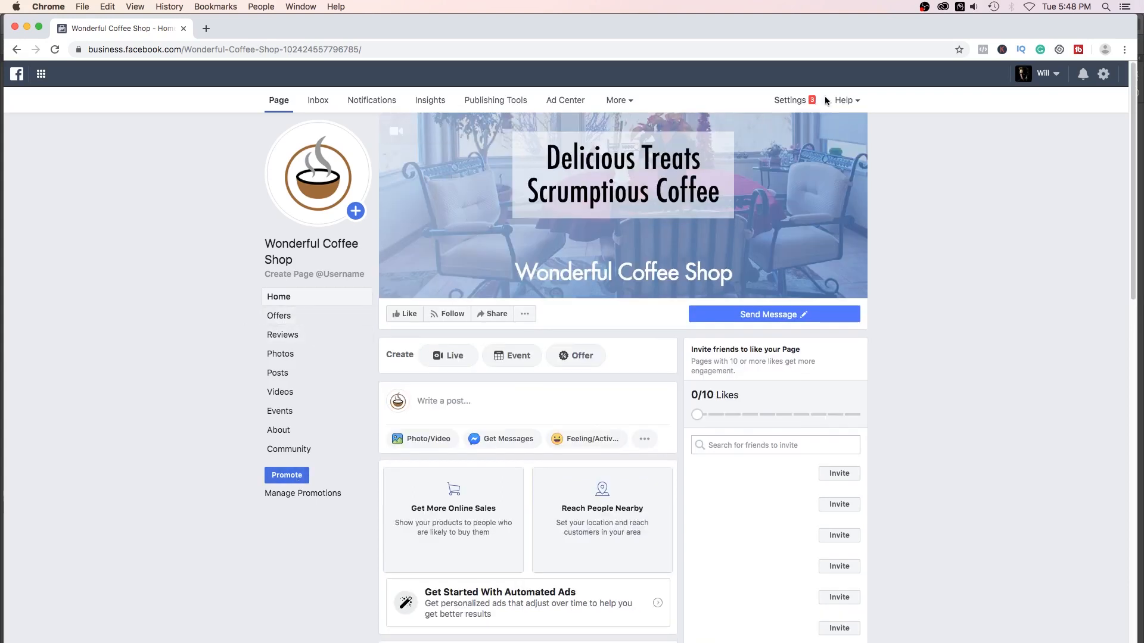
In the Page's general settings, disable visitor posts by other people on the Page and save the change
click(789, 101)
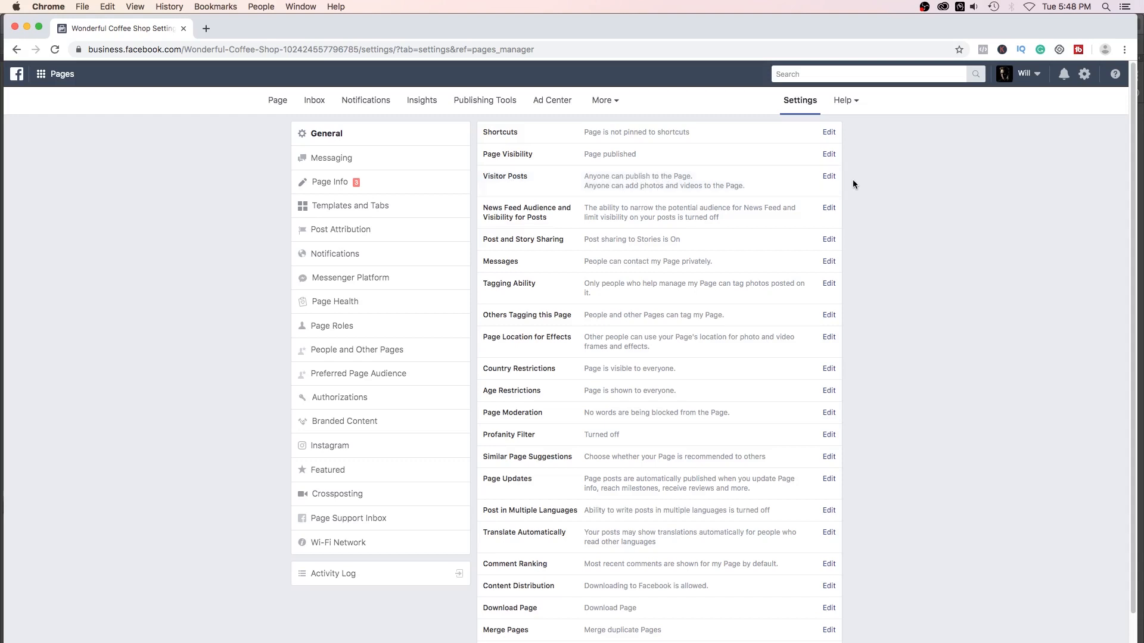
click(828, 177)
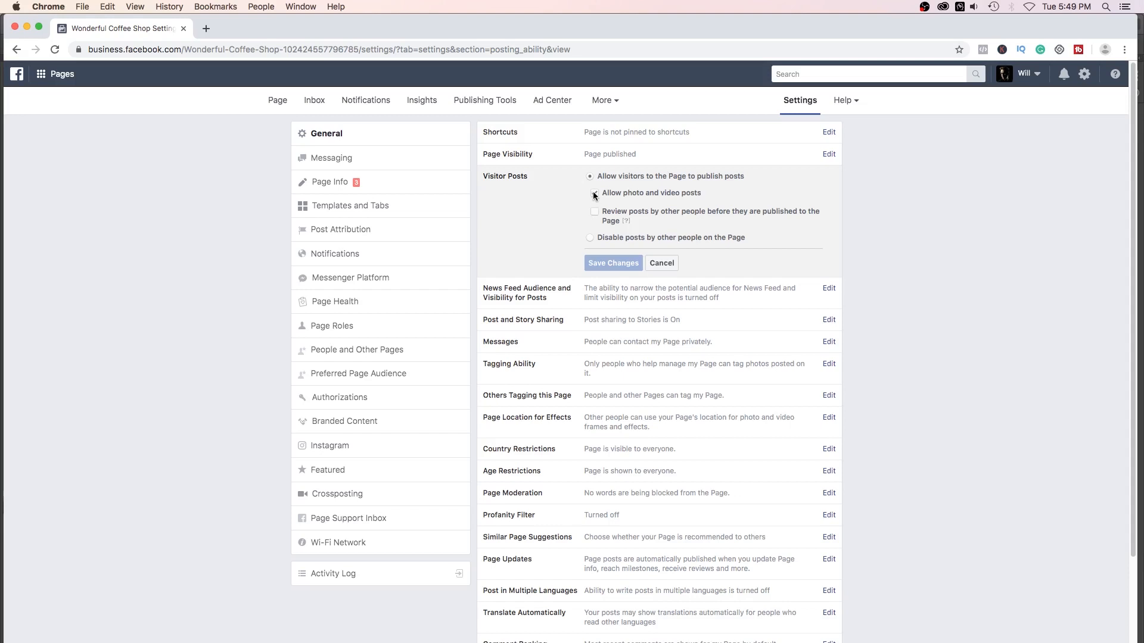
click(594, 194)
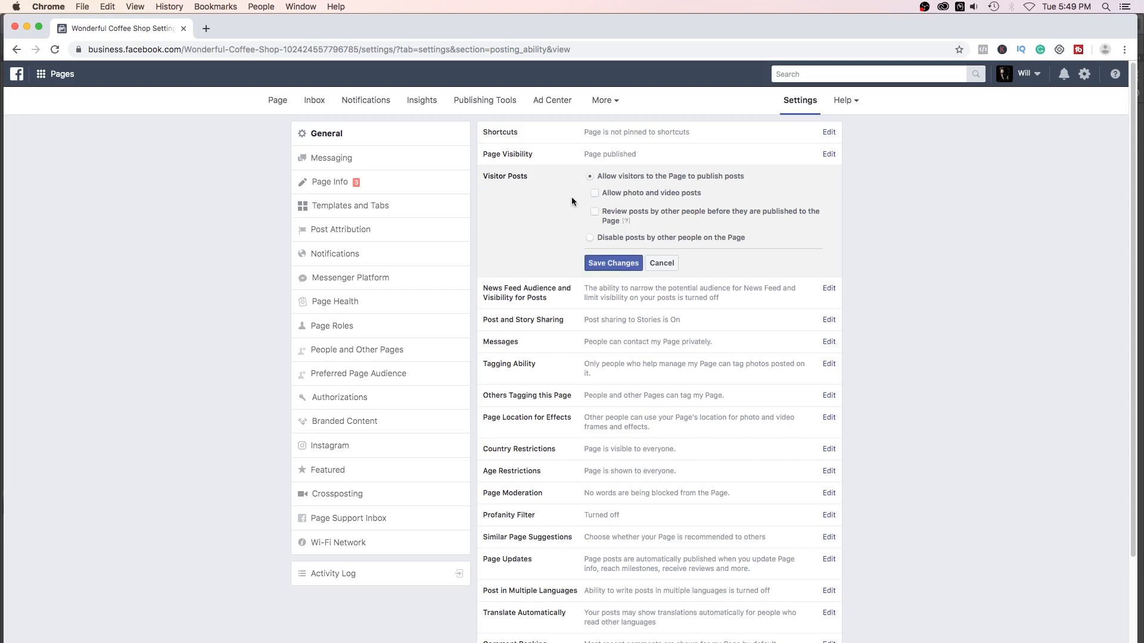
click(589, 238)
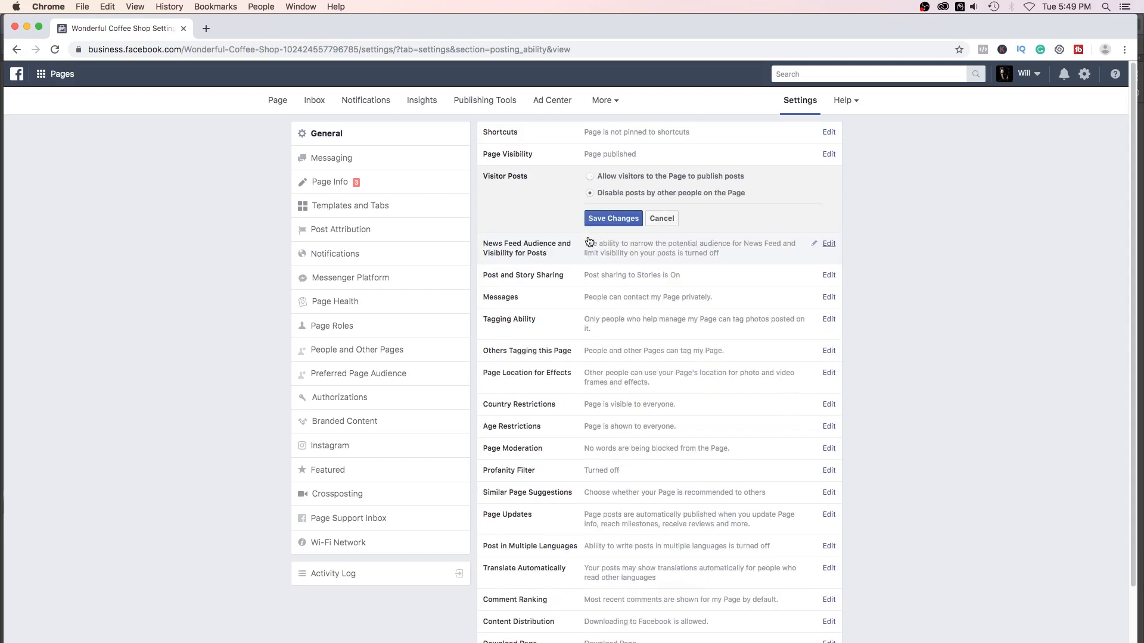
click(621, 218)
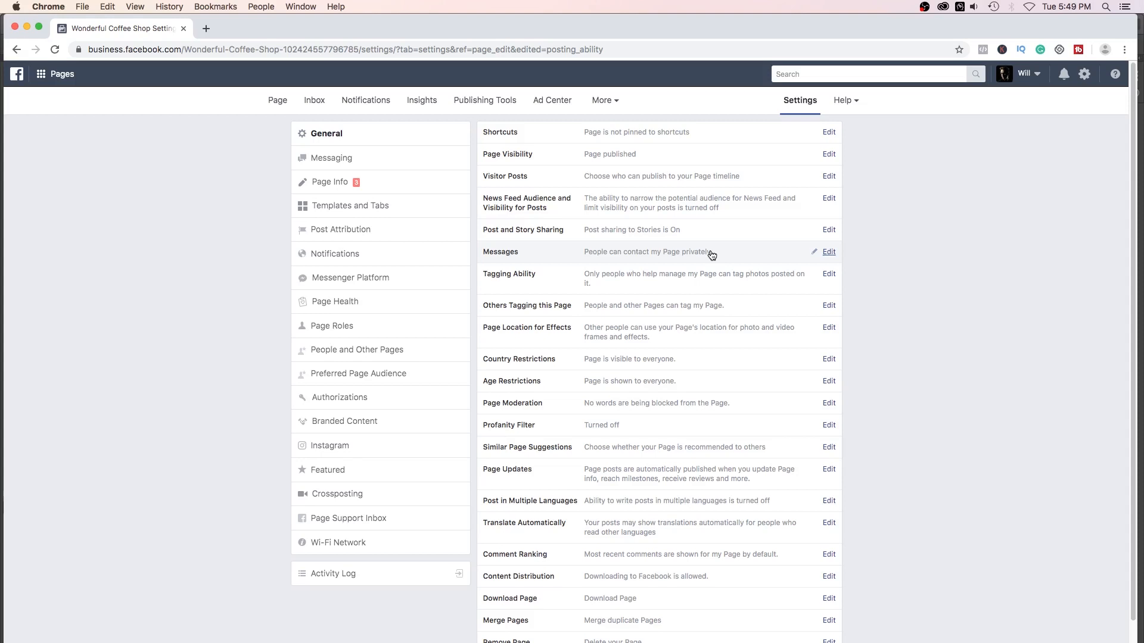
Examine the Messages, Tagging Ability and Country Restrictions options, cancelling each without changes, and look over the remaining general settings
click(828, 253)
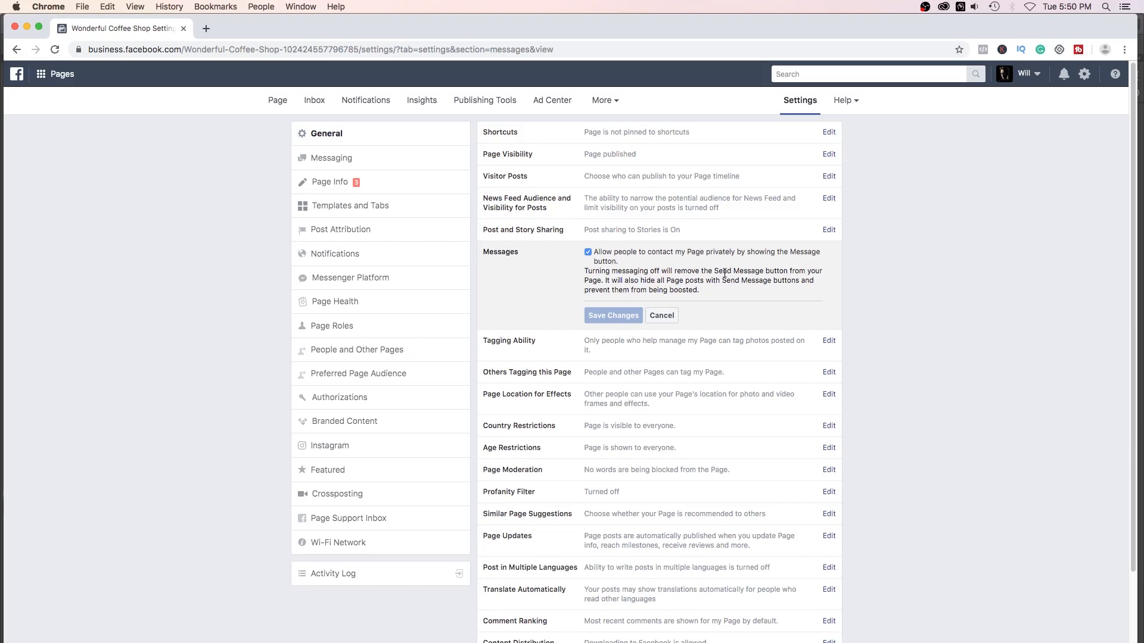
click(662, 316)
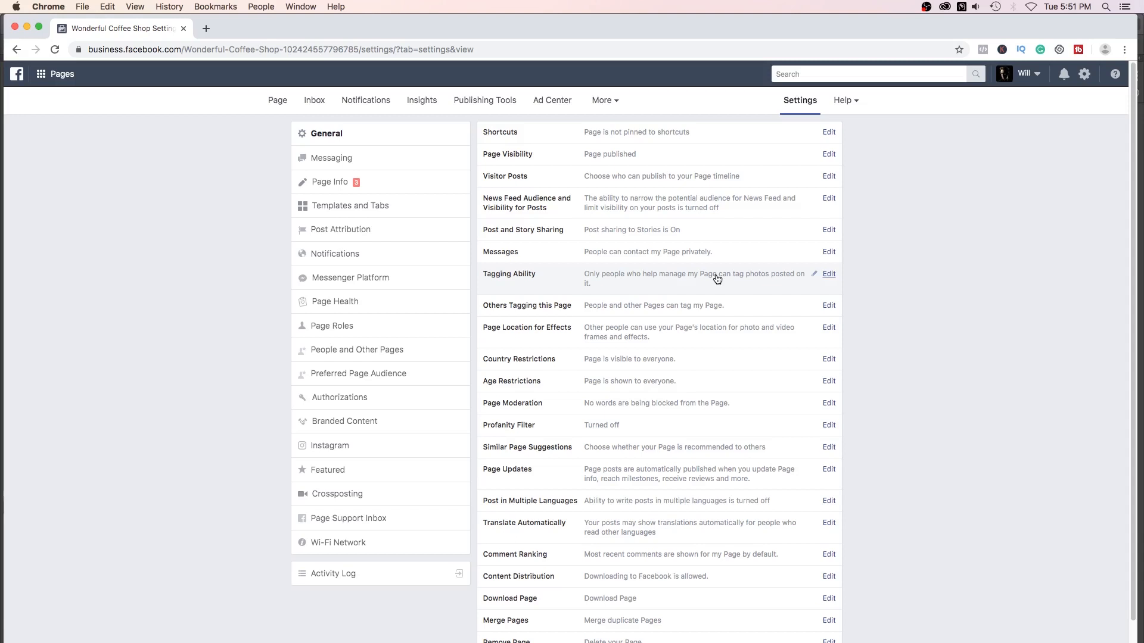
click(828, 274)
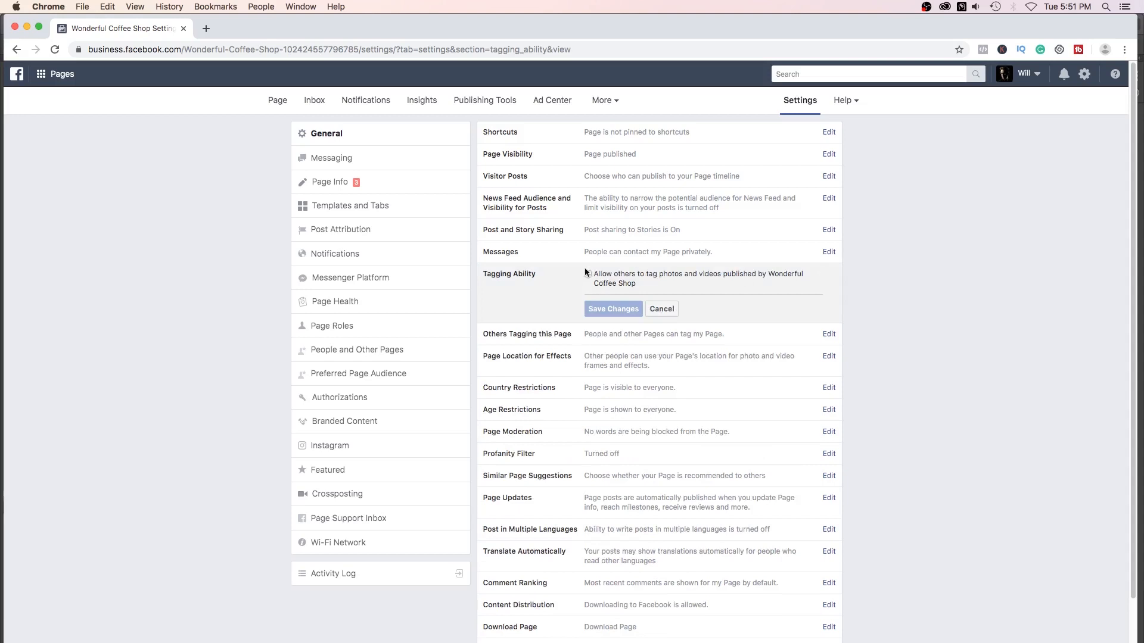
click(661, 309)
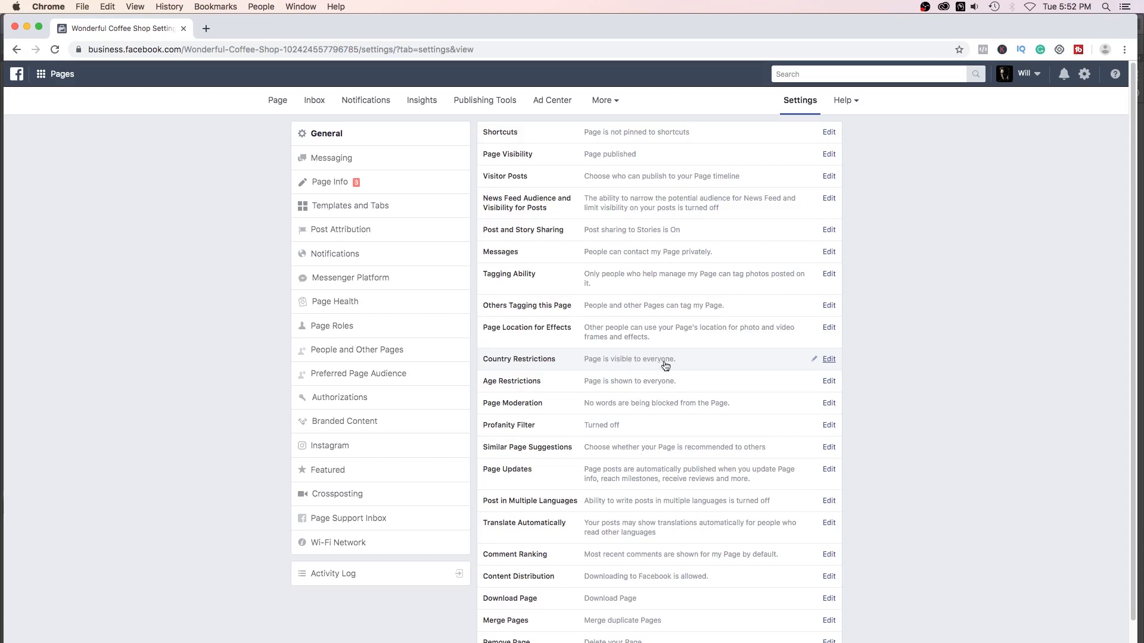
click(829, 360)
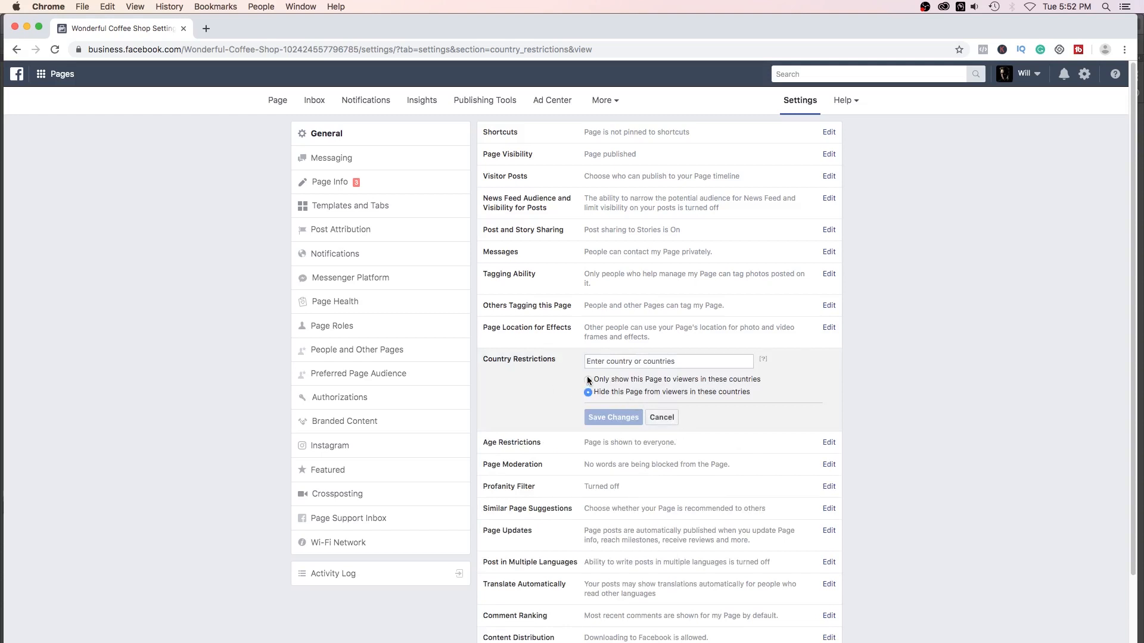
click(661, 417)
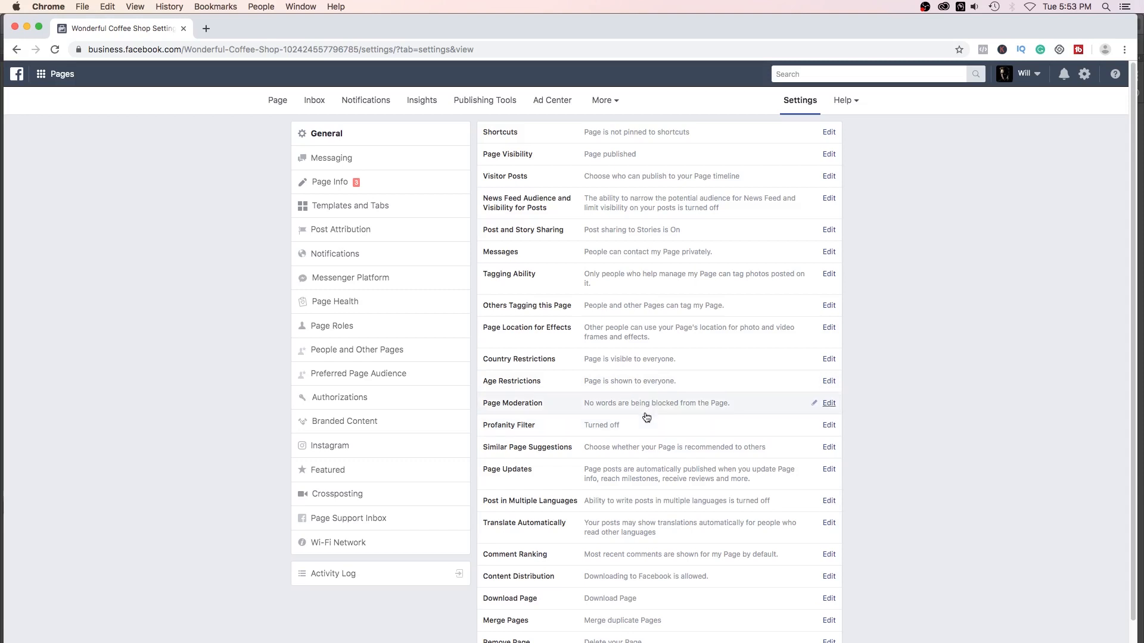
scroll(645, 420, down, 3)
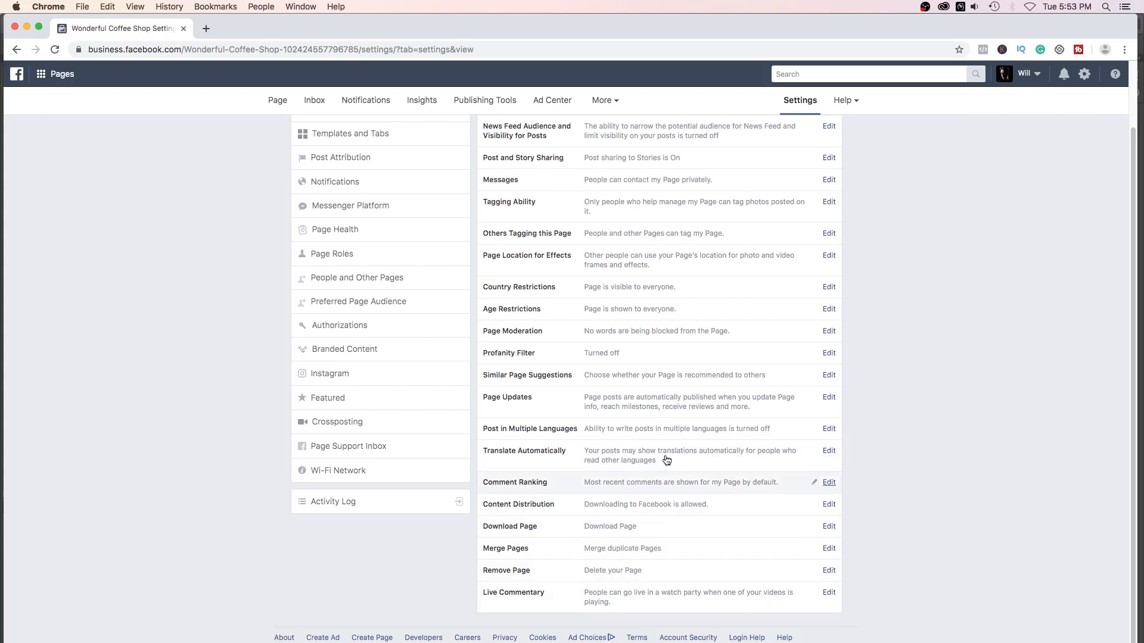
scroll(867, 377, up, 3)
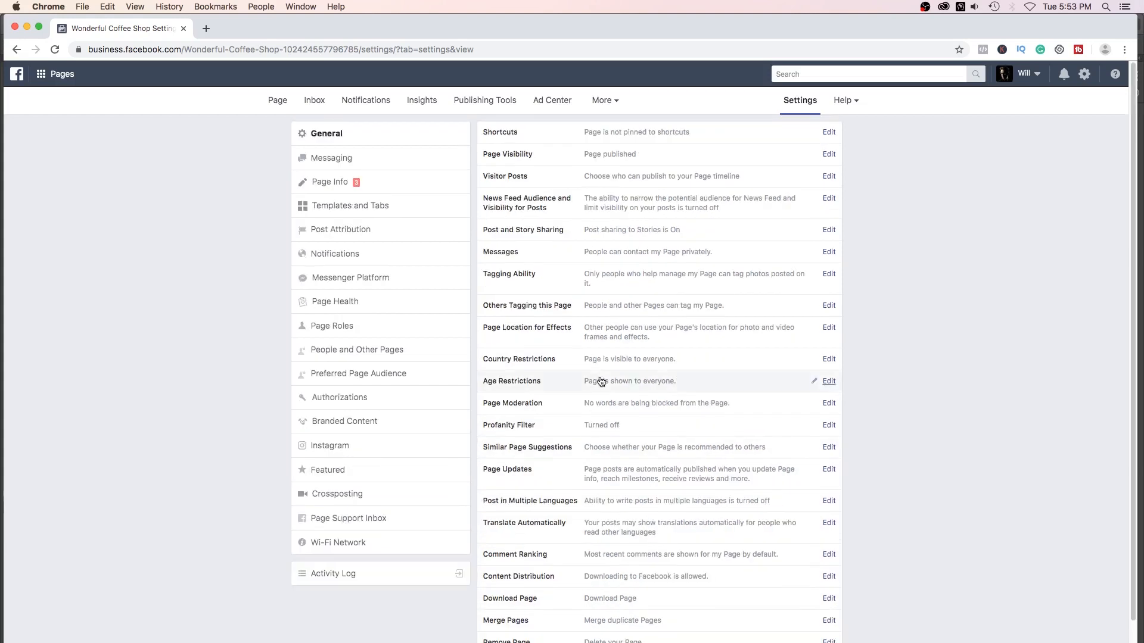
Review the Page's Messaging settings, covering general options, the Response Assistant and appointment messaging
click(341, 159)
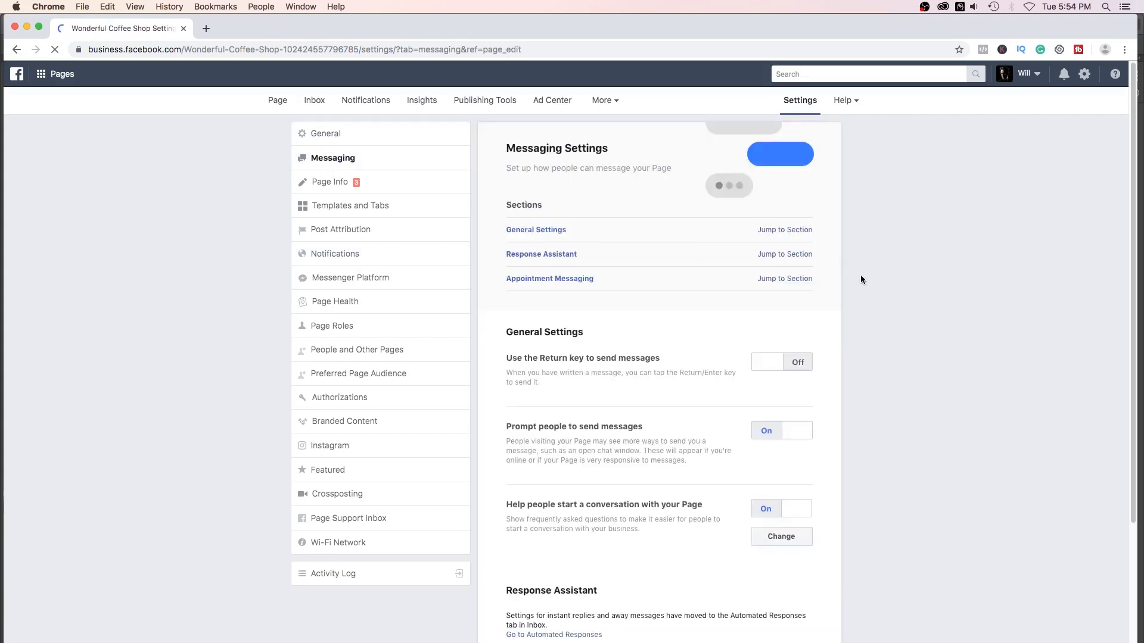
scroll(888, 289, down, 3)
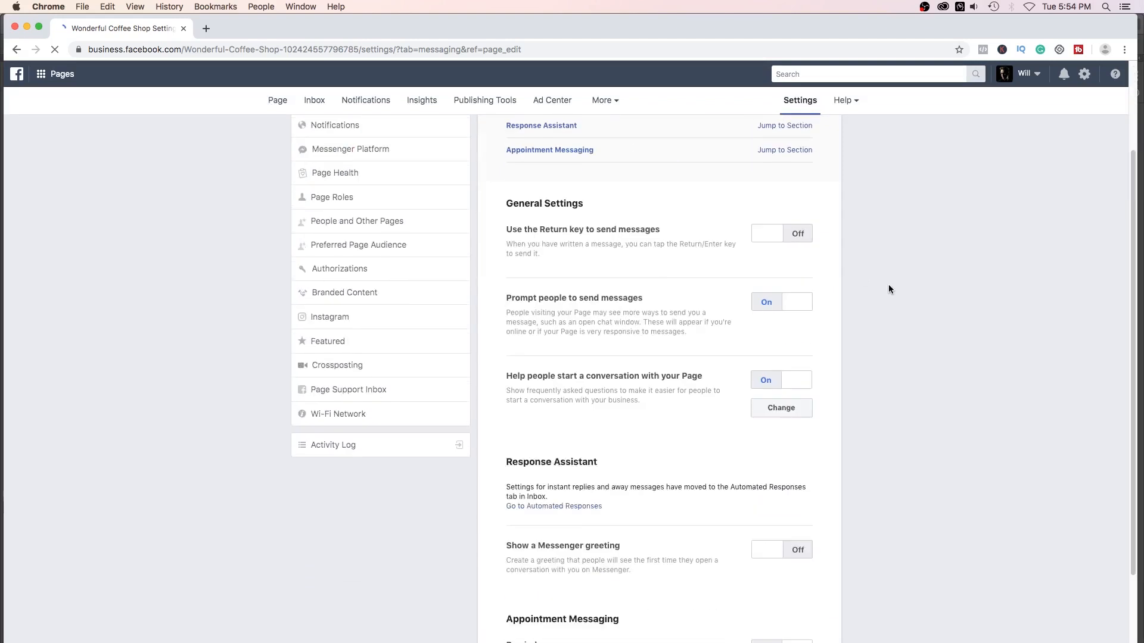
scroll(890, 289, down, 2)
scroll(890, 289, up, 5)
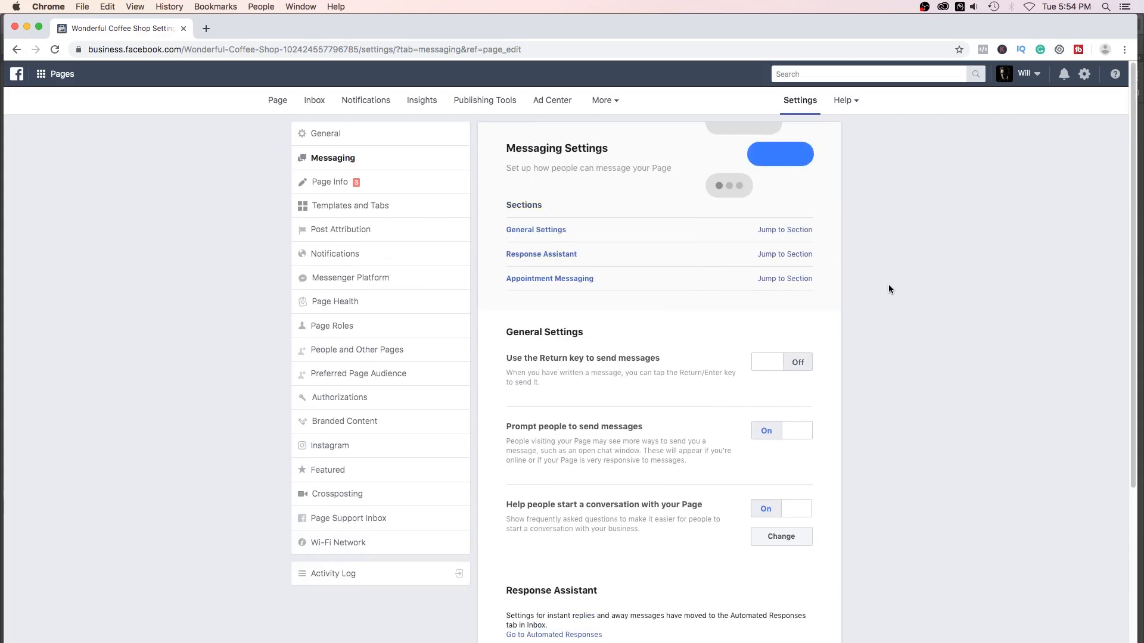
scroll(889, 289, down, 1)
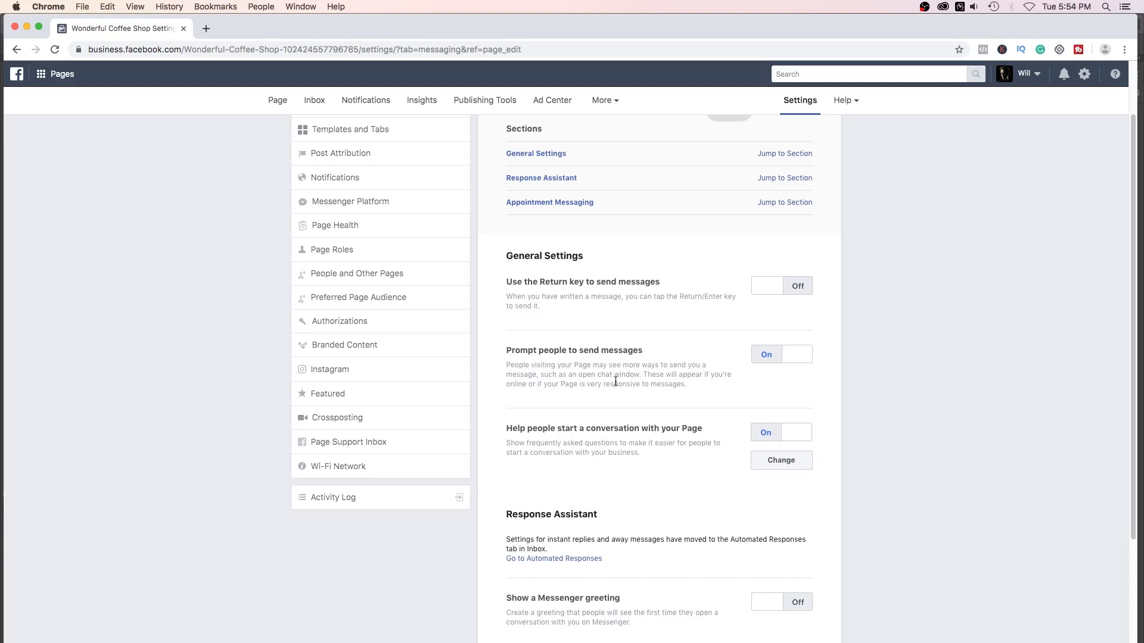
scroll(615, 382, down, 4)
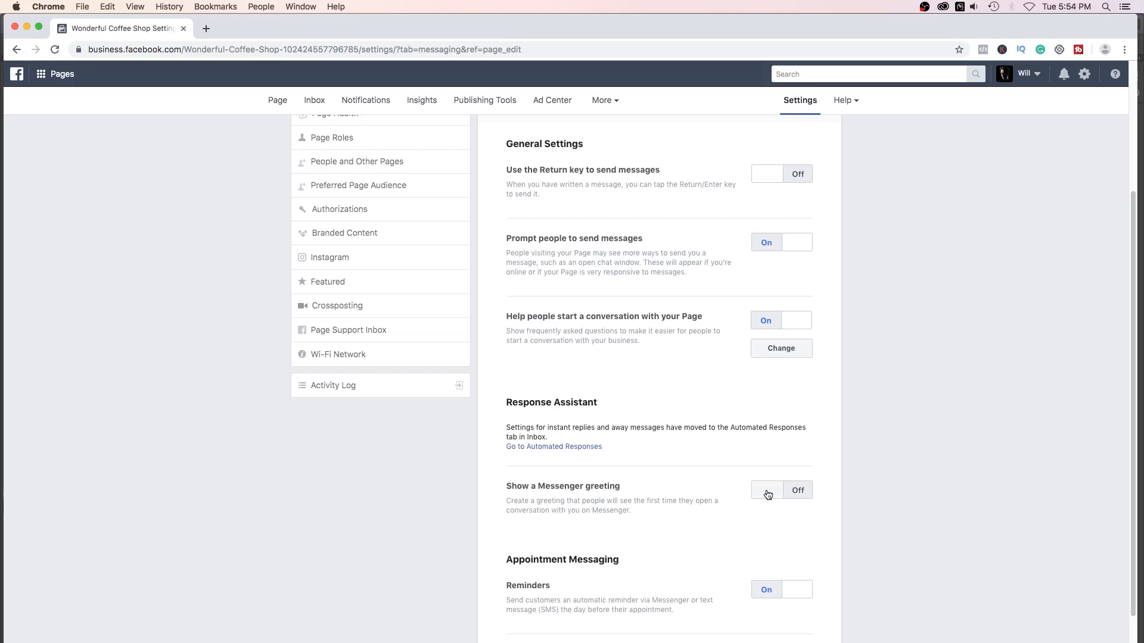
scroll(888, 485, down, 3)
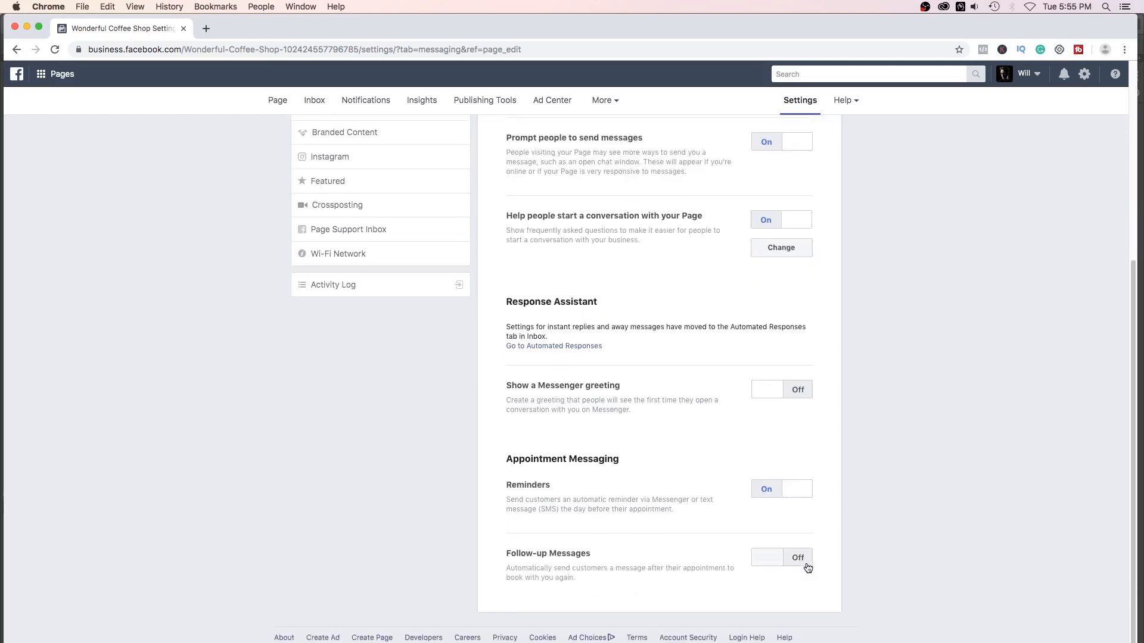
scroll(937, 527, up, 3)
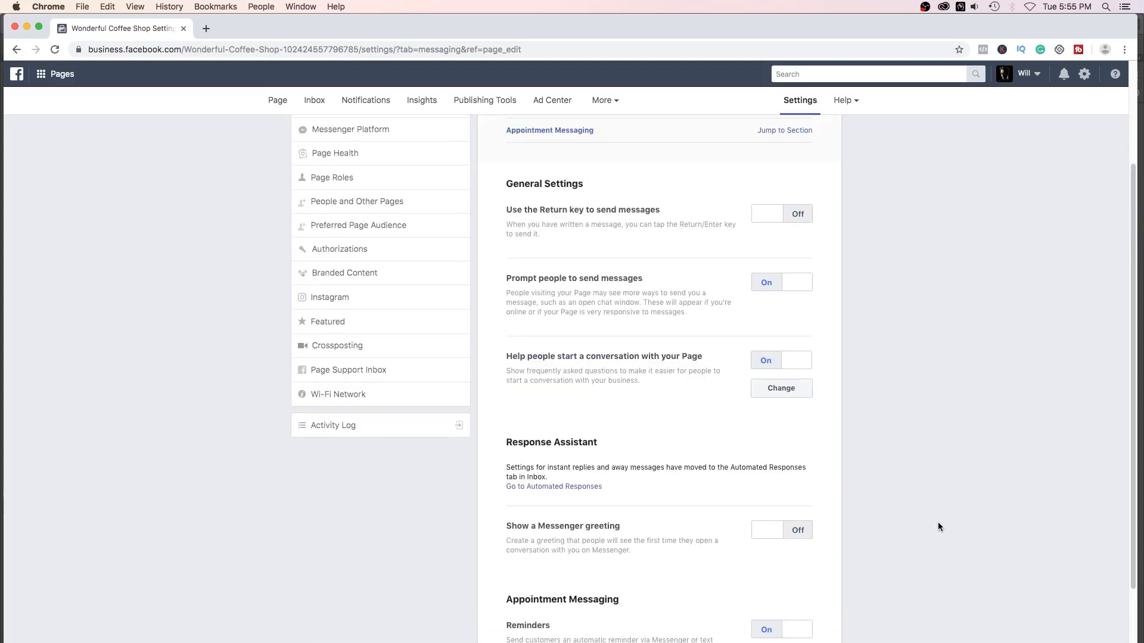
scroll(937, 527, down, 3)
scroll(938, 527, up, 5)
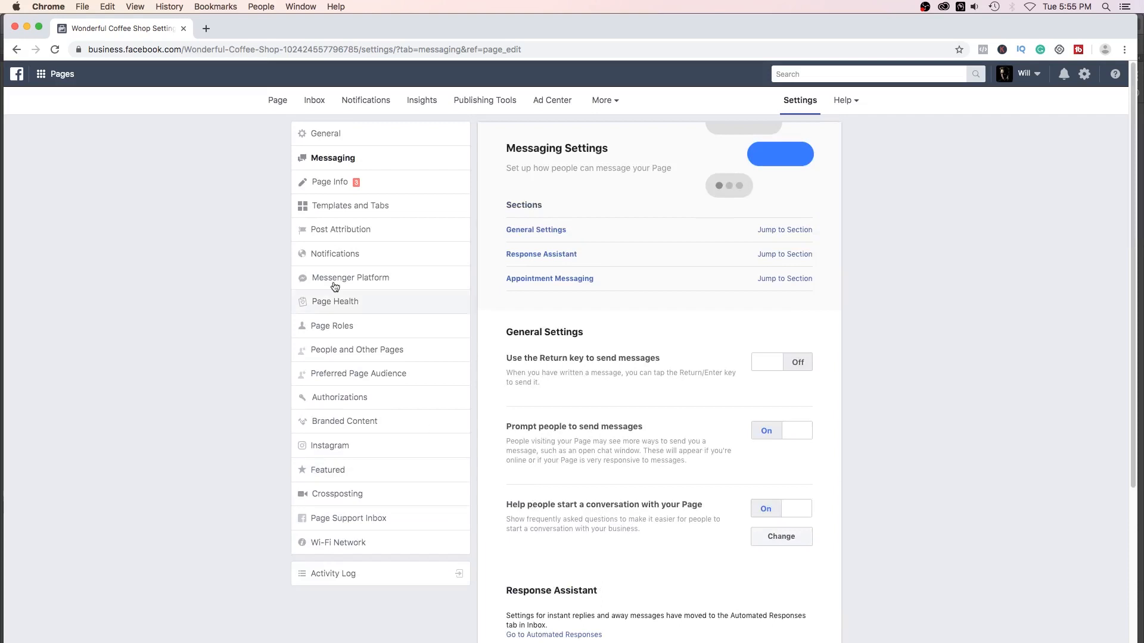
click(330, 181)
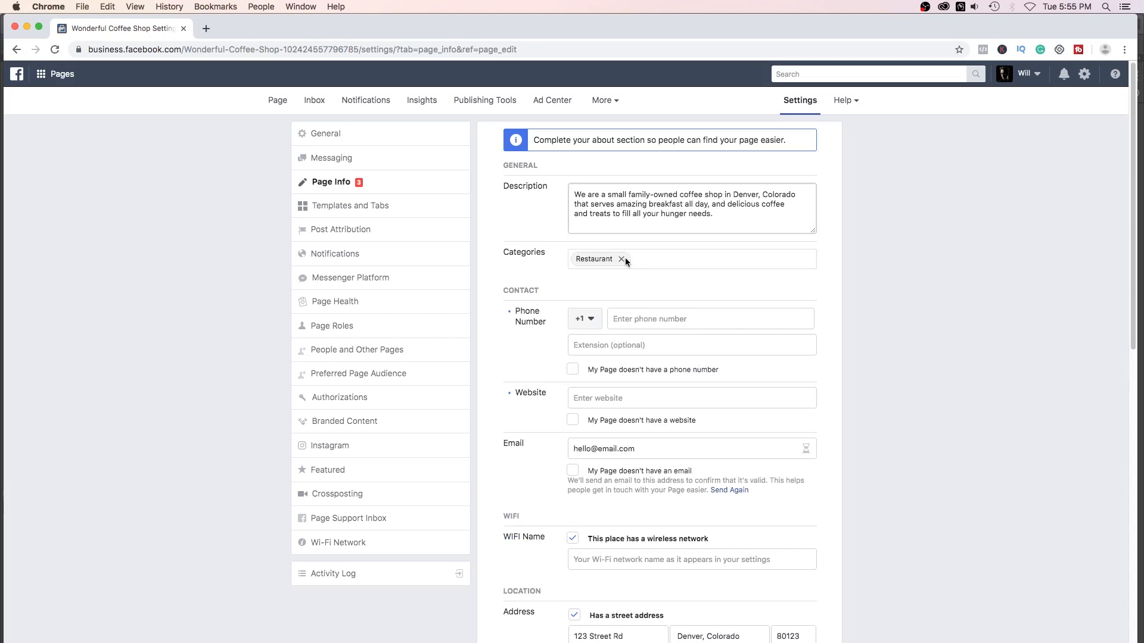
click(644, 322)
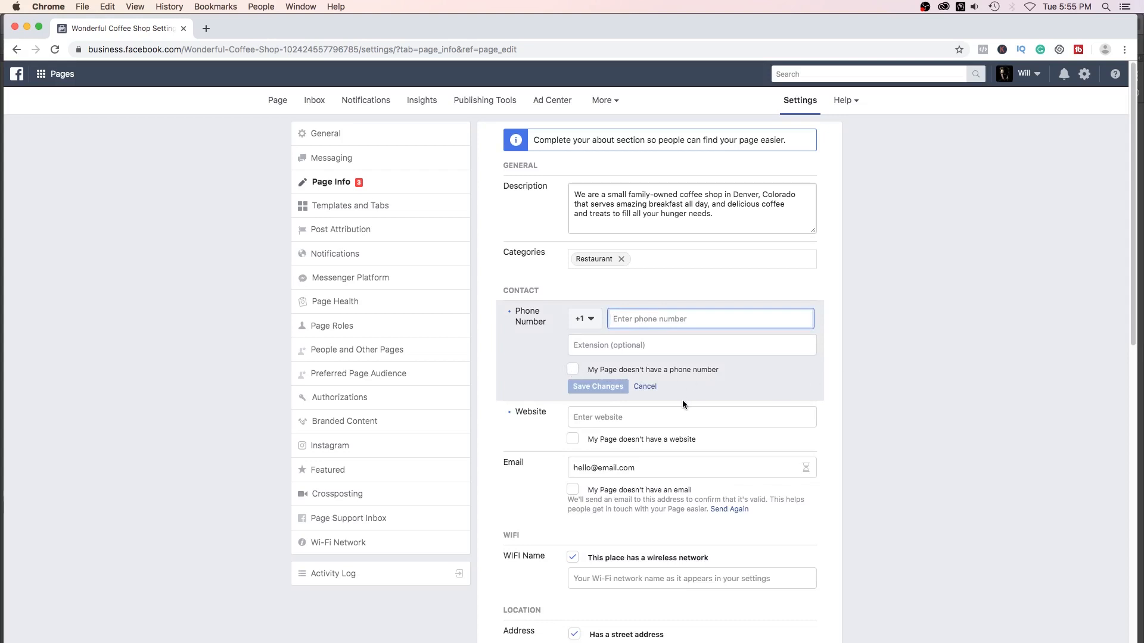
click(654, 388)
scroll(940, 370, down, 3)
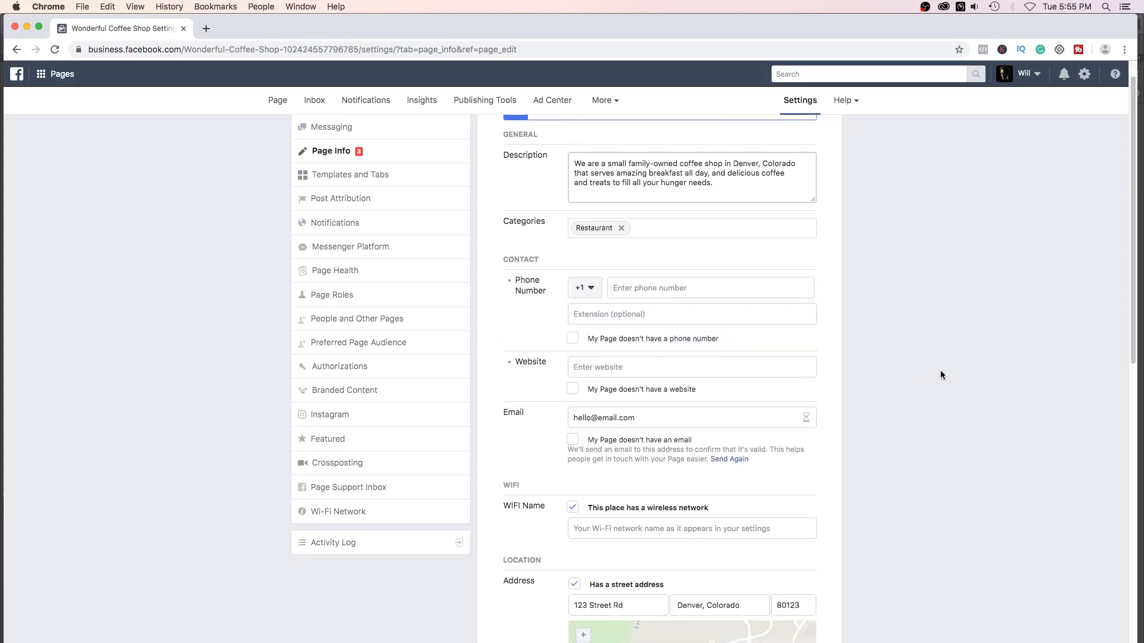
scroll(940, 375, up, 1)
click(635, 302)
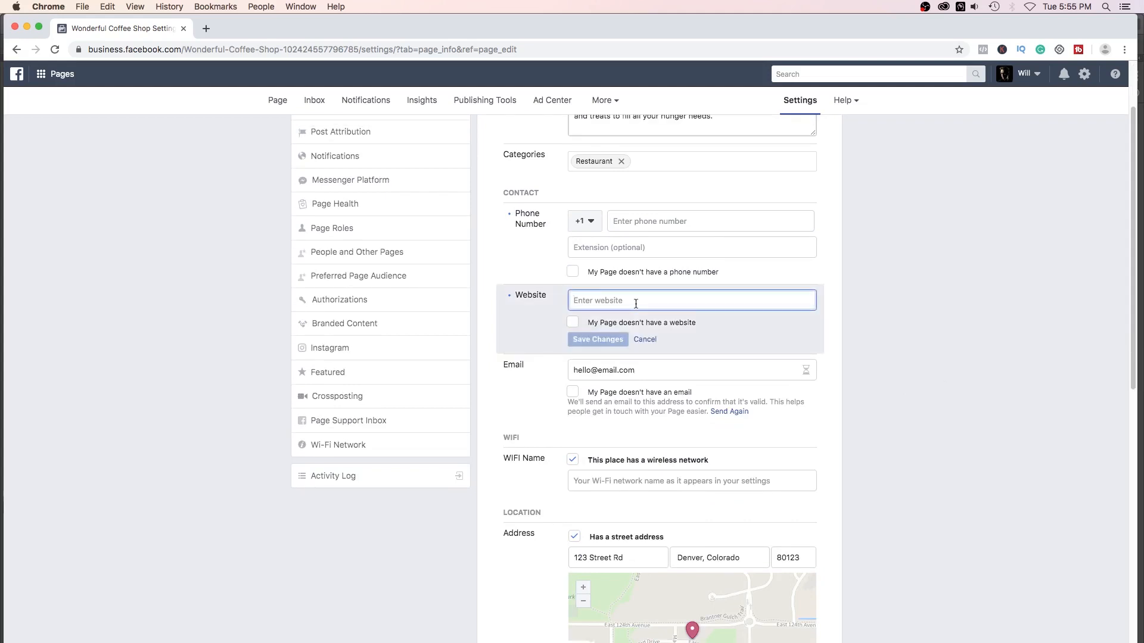
text(www)
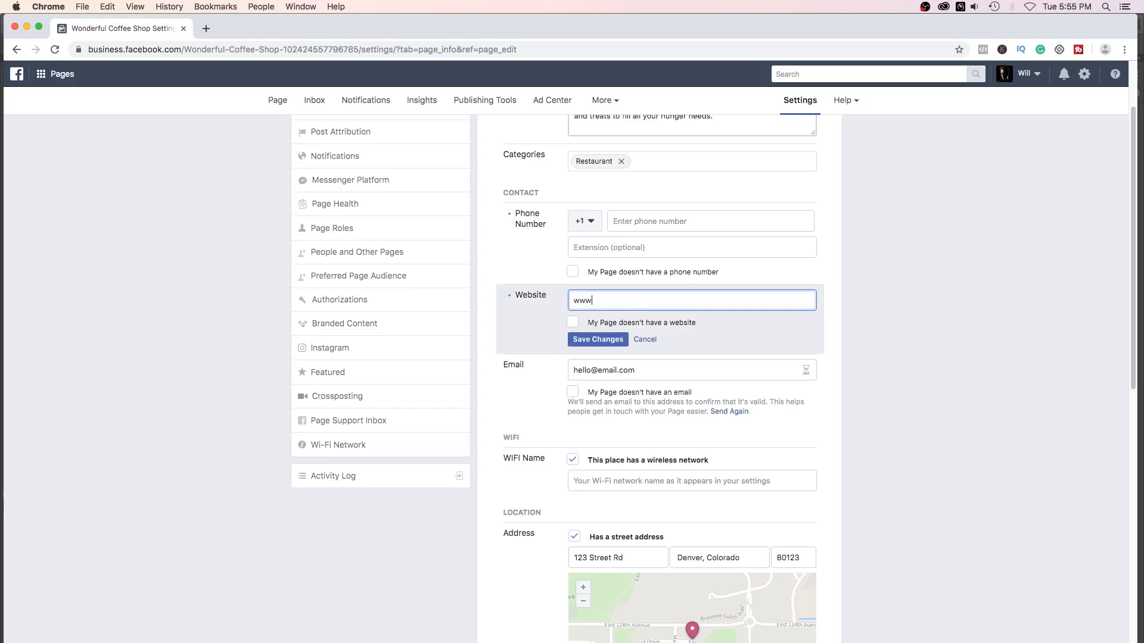
text(.website.com)
key(Return)
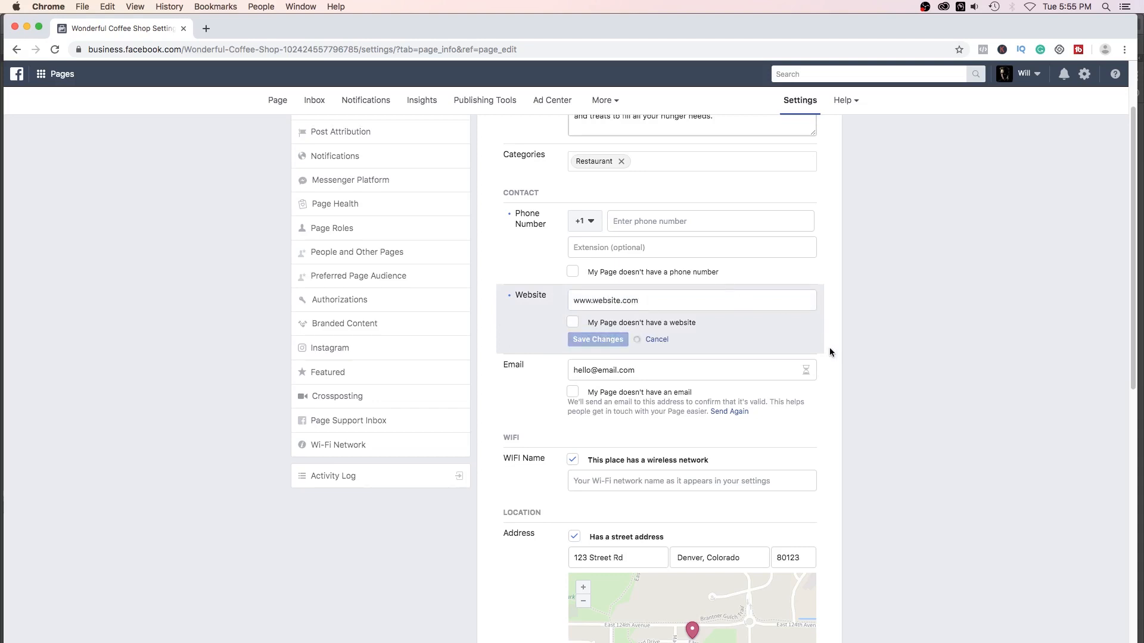
Mark the place as having no wireless network in the Page Info and save the change
scroll(899, 349, down, 2)
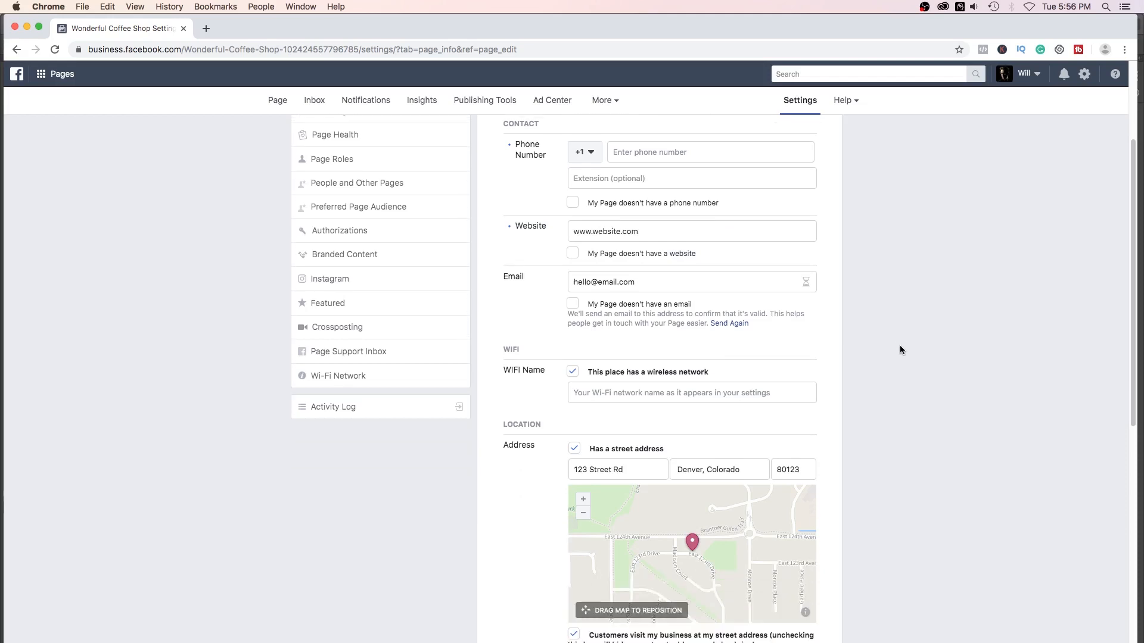
click(571, 373)
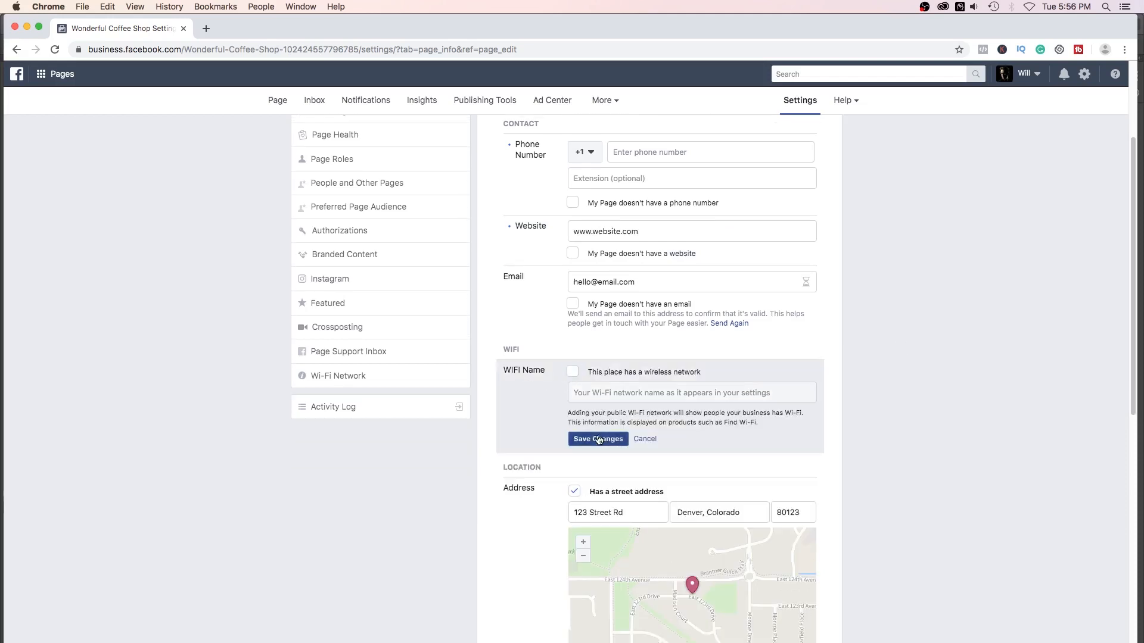
click(599, 439)
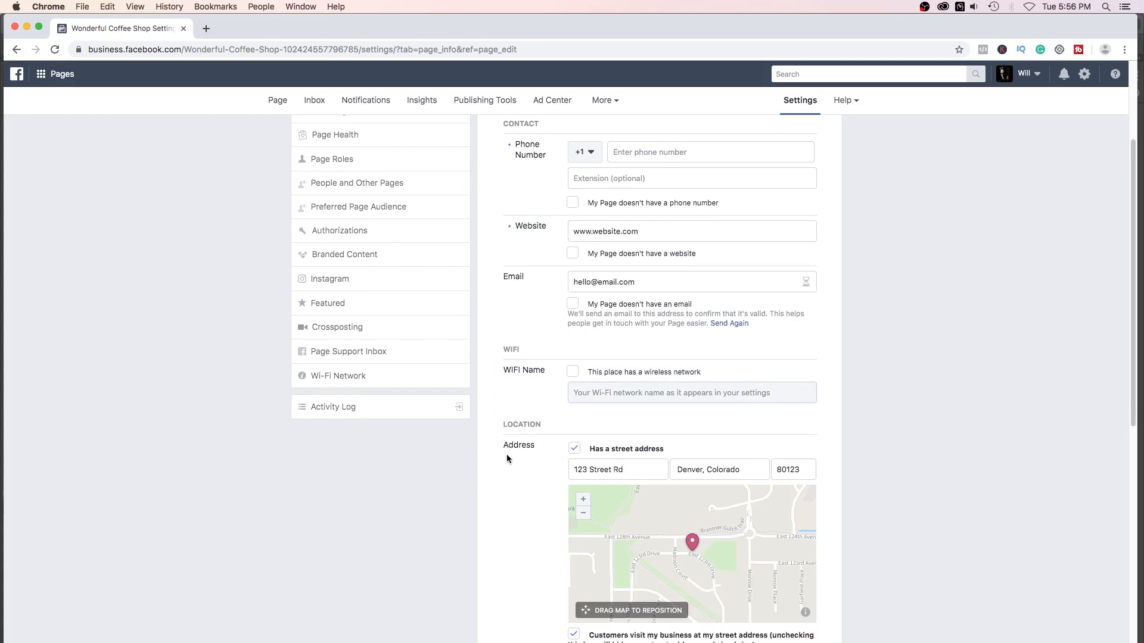
Review the remaining Page Info, covering the street address visibility option, location, opening hours, impressum, price range and privacy policy
scroll(507, 454, down, 2)
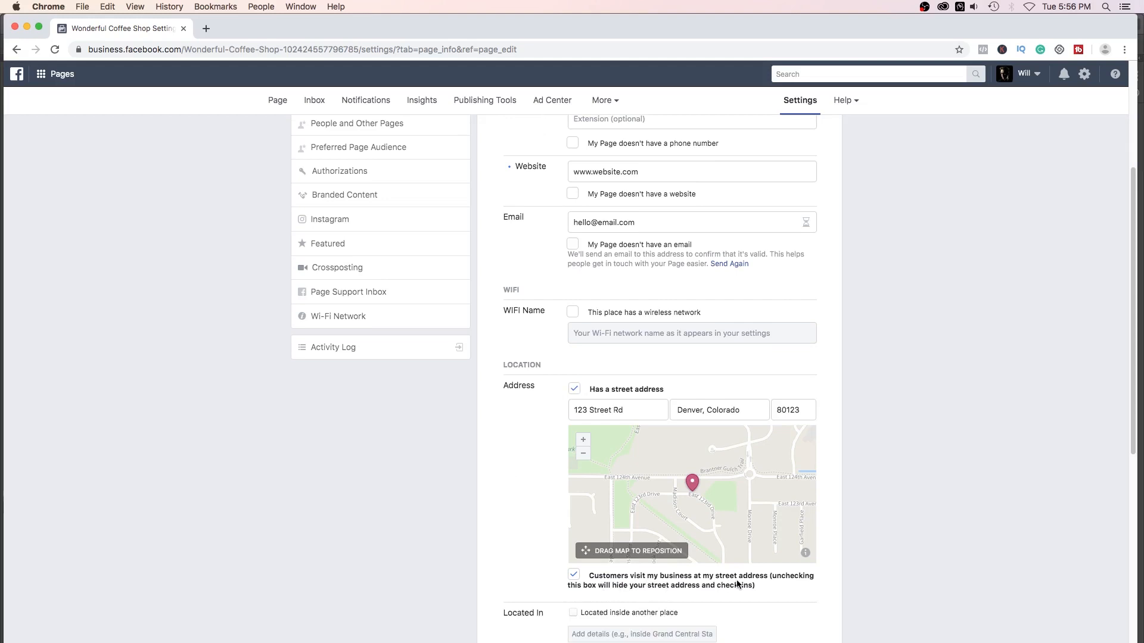
click(574, 575)
click(574, 576)
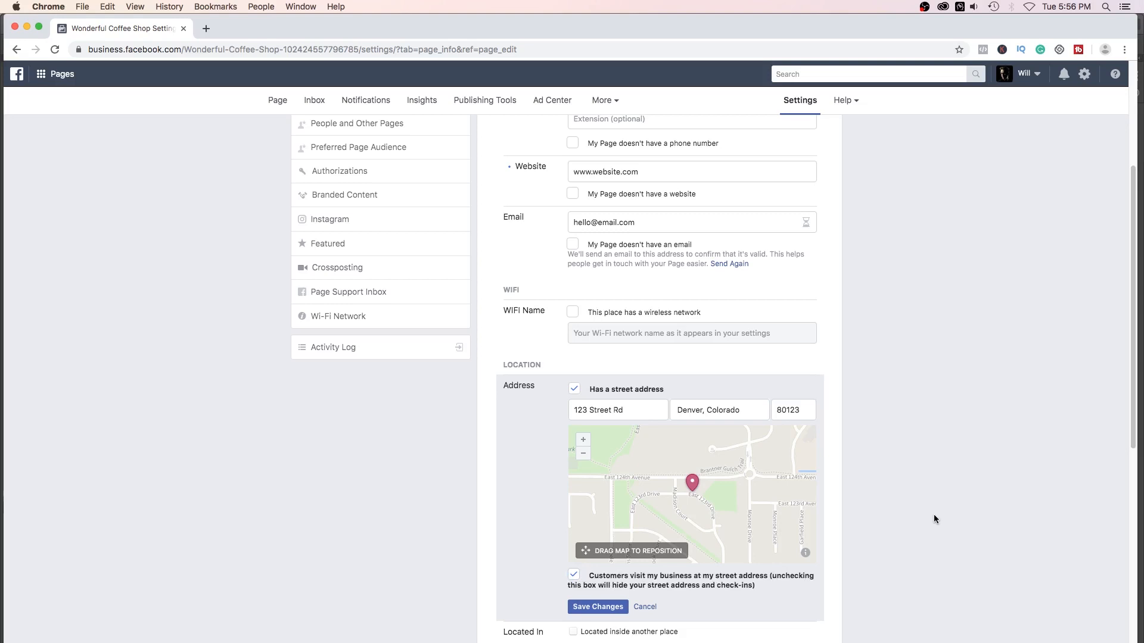
scroll(932, 518, down, 5)
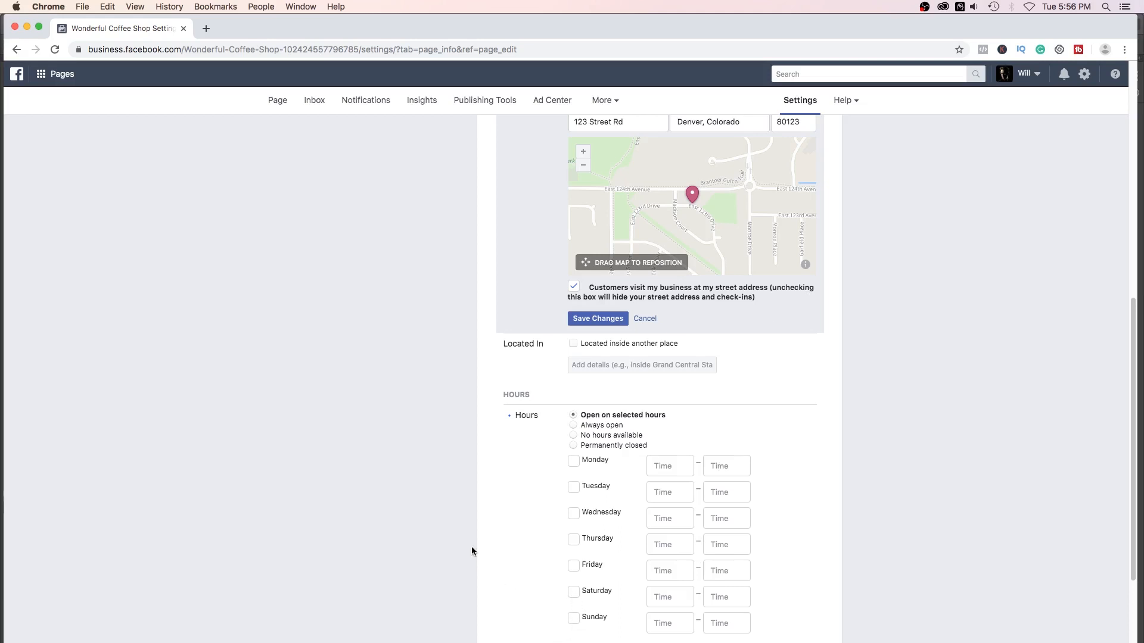
scroll(475, 552, up, 1)
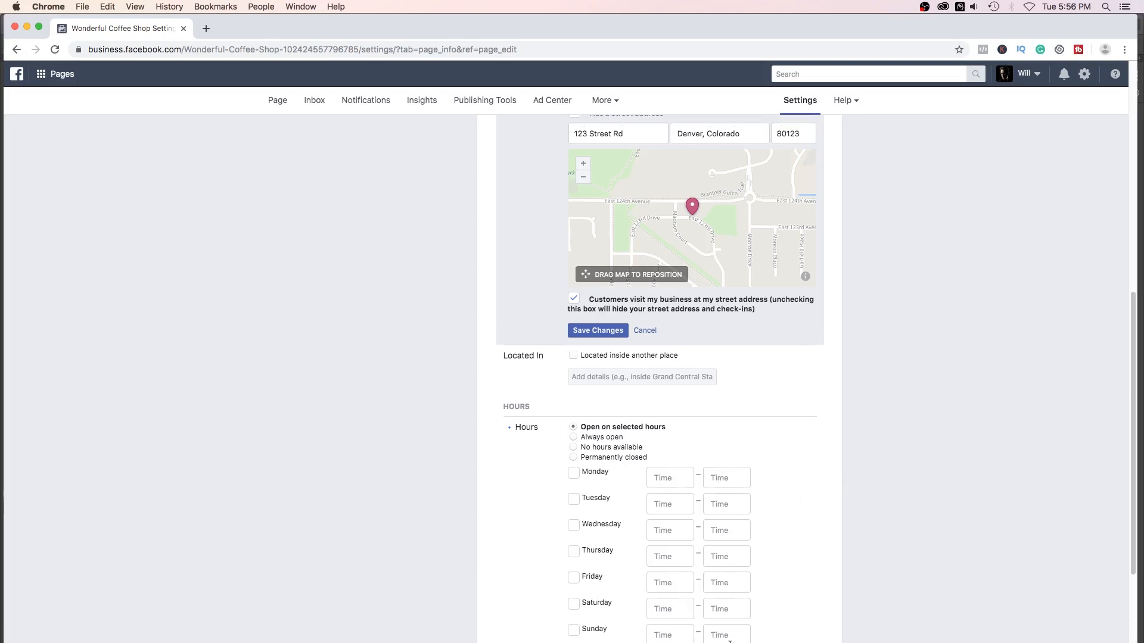
scroll(819, 627, down, 5)
scroll(820, 626, down, 8)
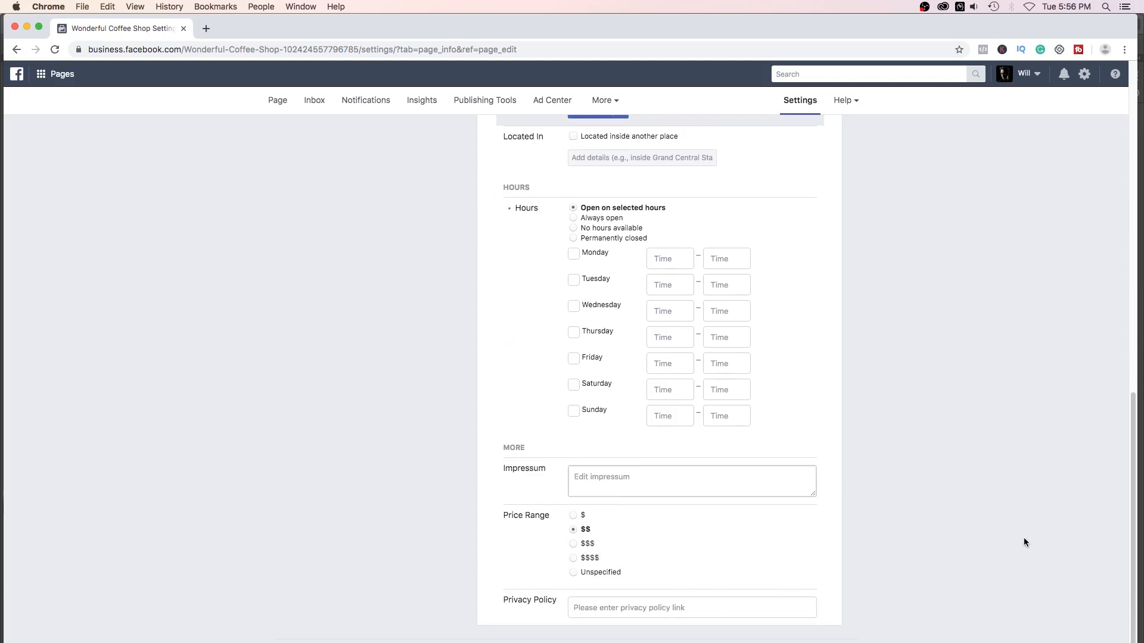
scroll(1022, 542, up, 15)
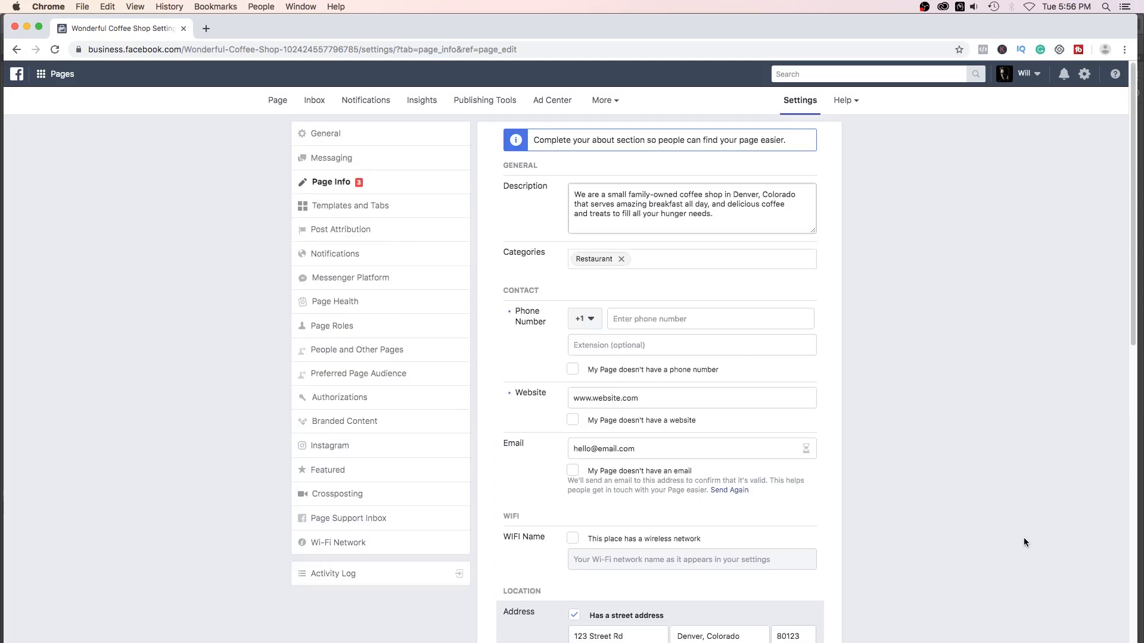
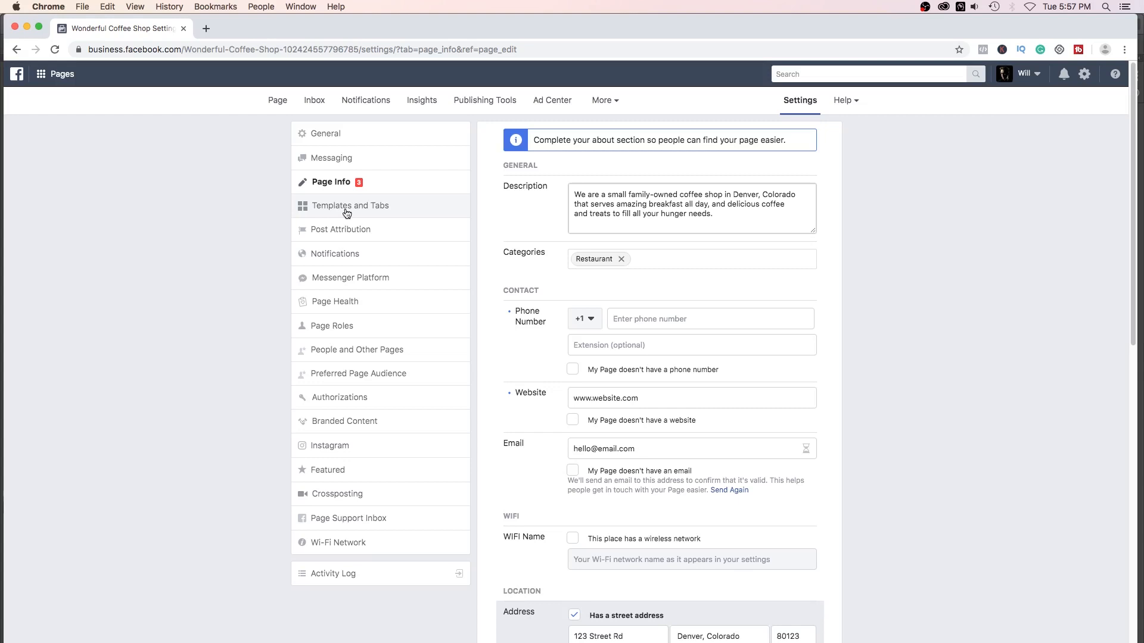
In the Templates and Tabs settings, browse the available Page templates from Restaurants & Cafes to Standard and close the list without changing the template
click(341, 209)
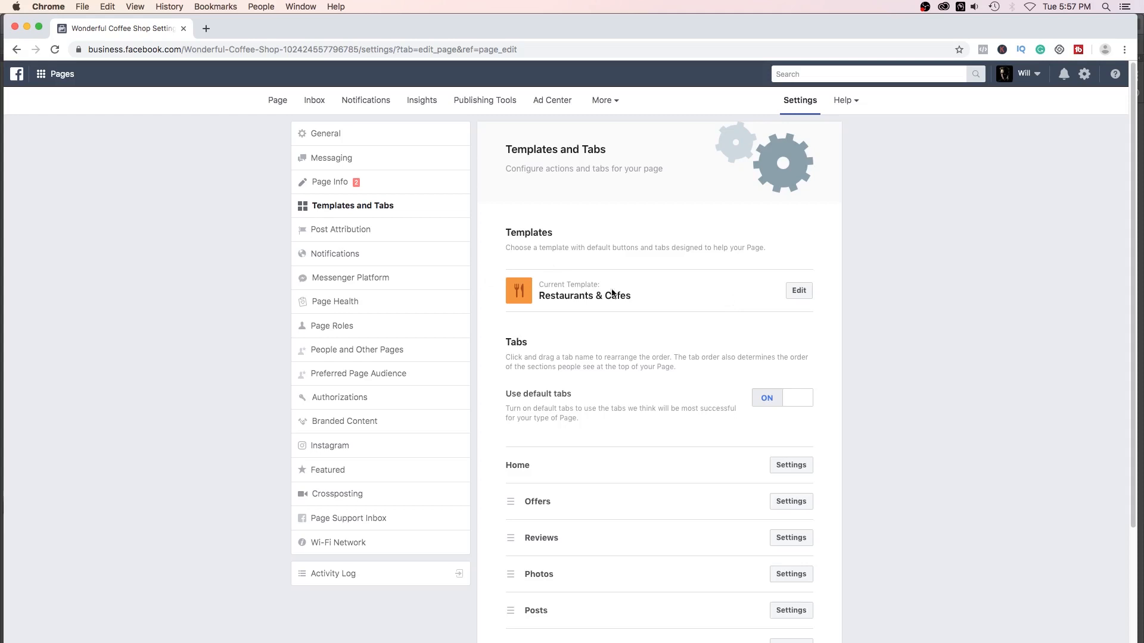
click(799, 292)
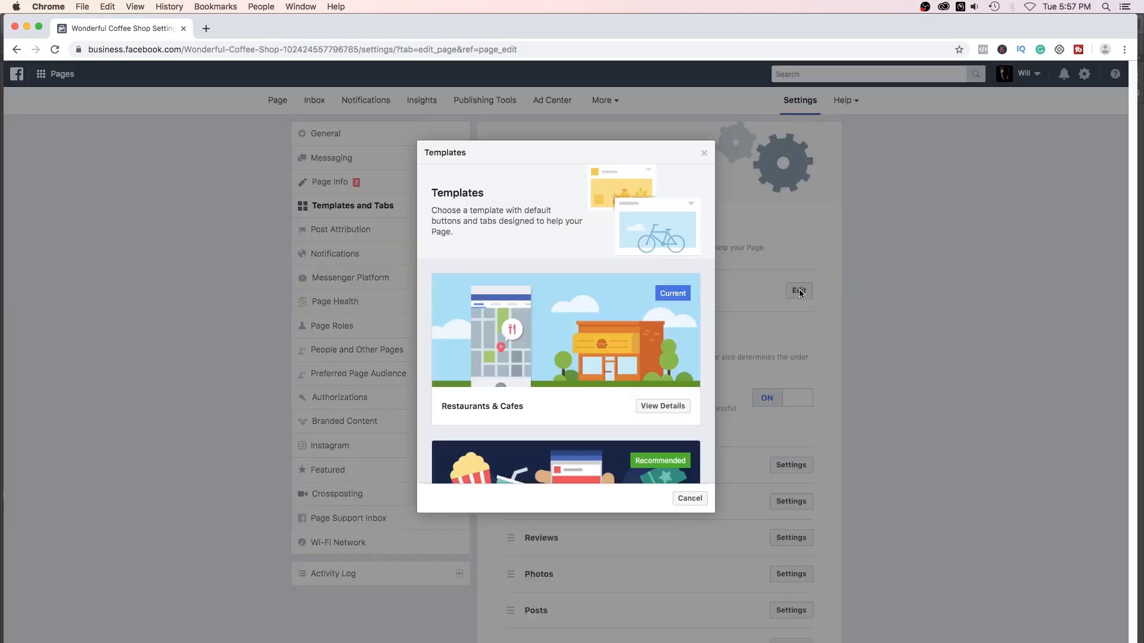
scroll(582, 353, down, 1)
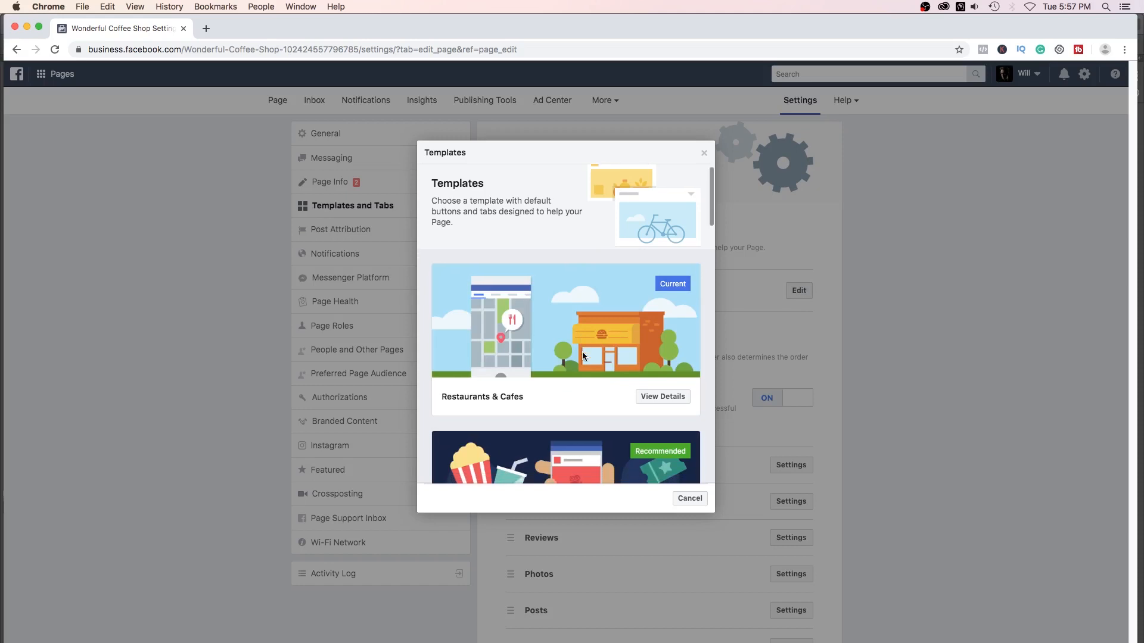
scroll(583, 356, down, 3)
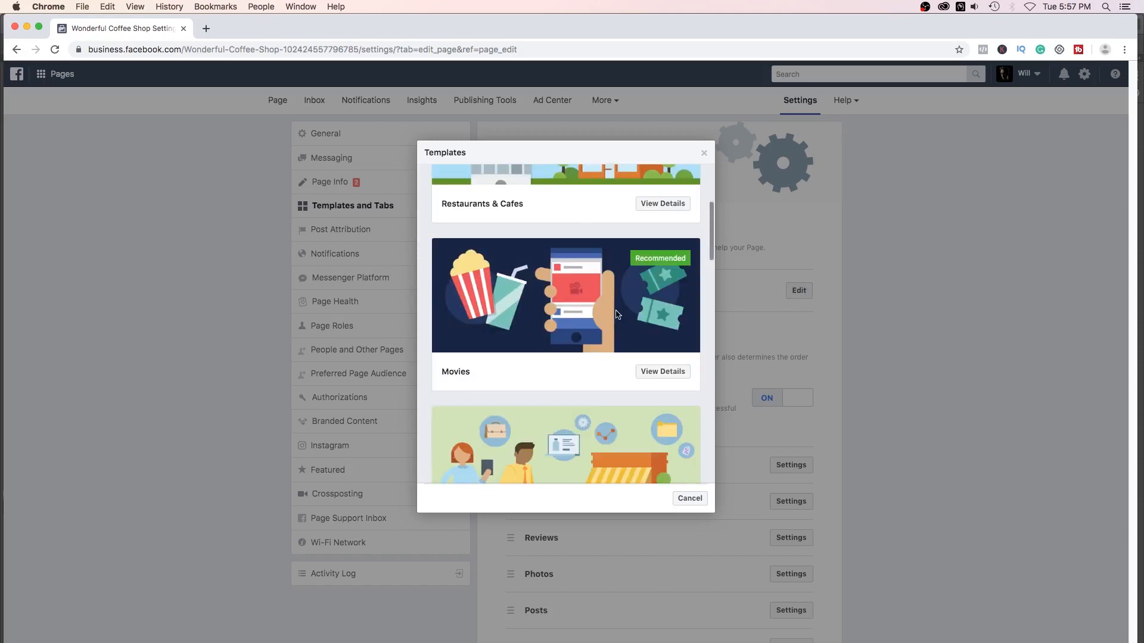
scroll(623, 314, up, 4)
scroll(608, 393, down, 5)
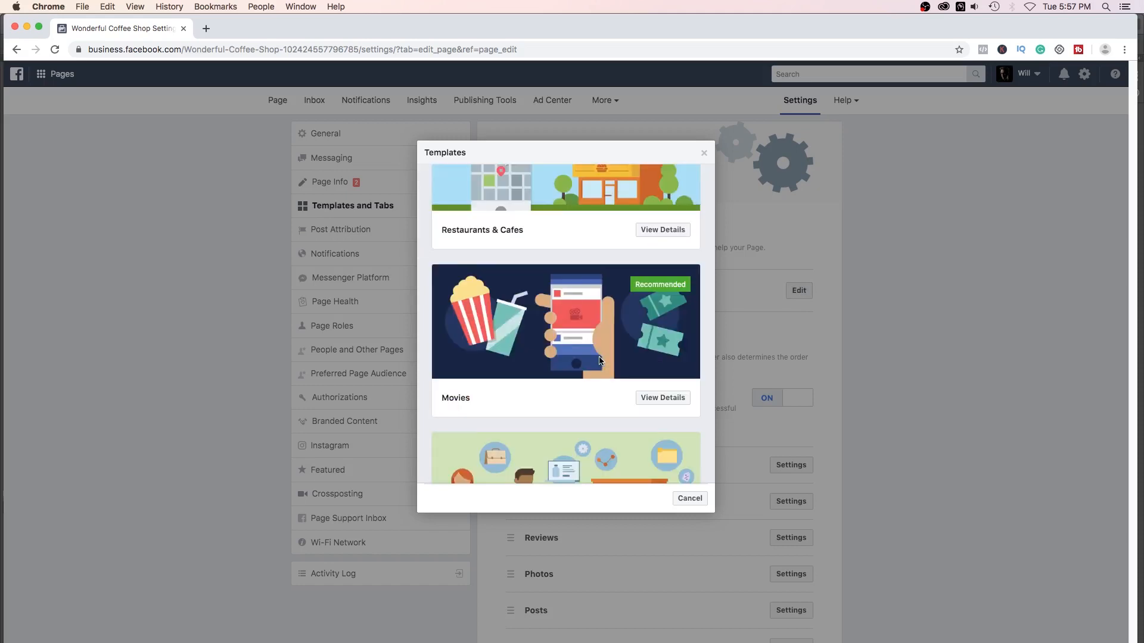
scroll(599, 356, down, 2)
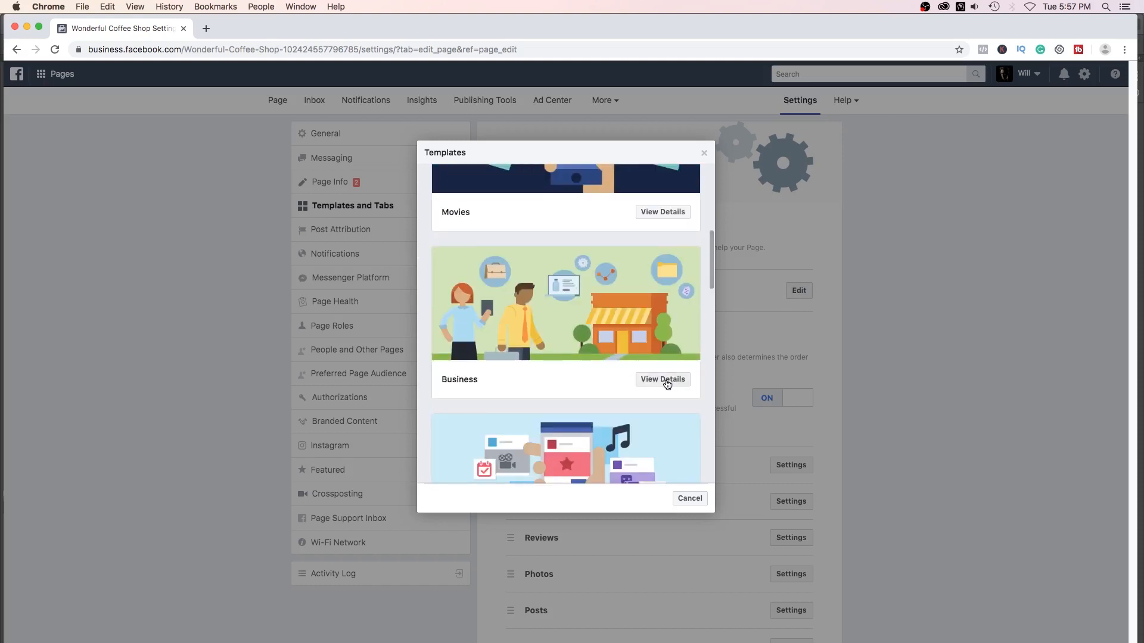
scroll(614, 369, down, 2)
scroll(659, 387, down, 4)
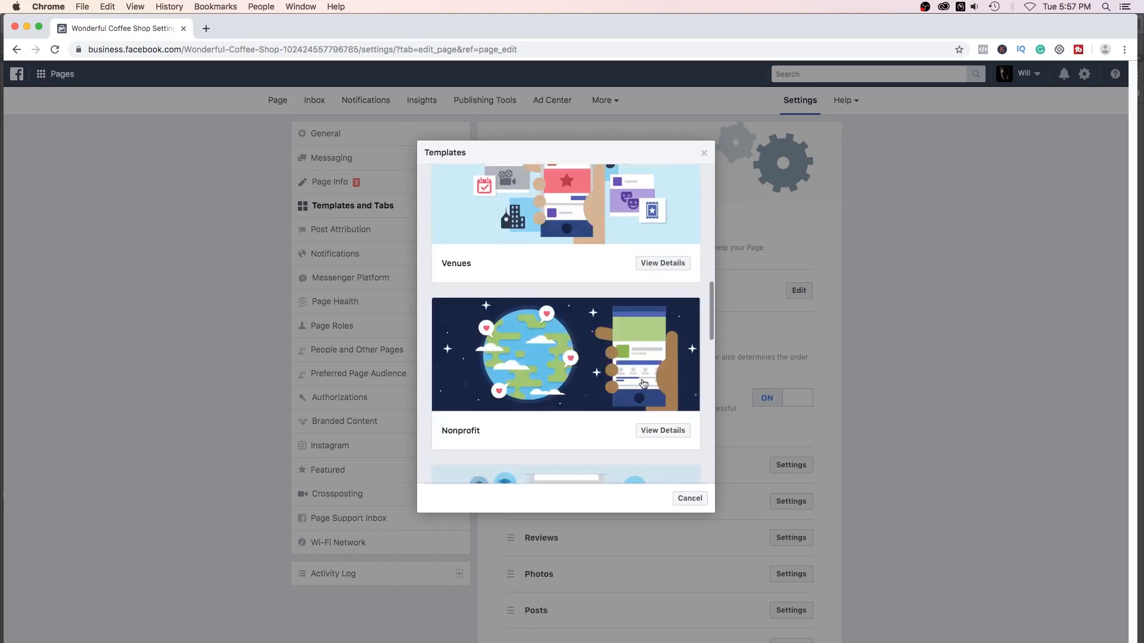
scroll(616, 307, down, 10)
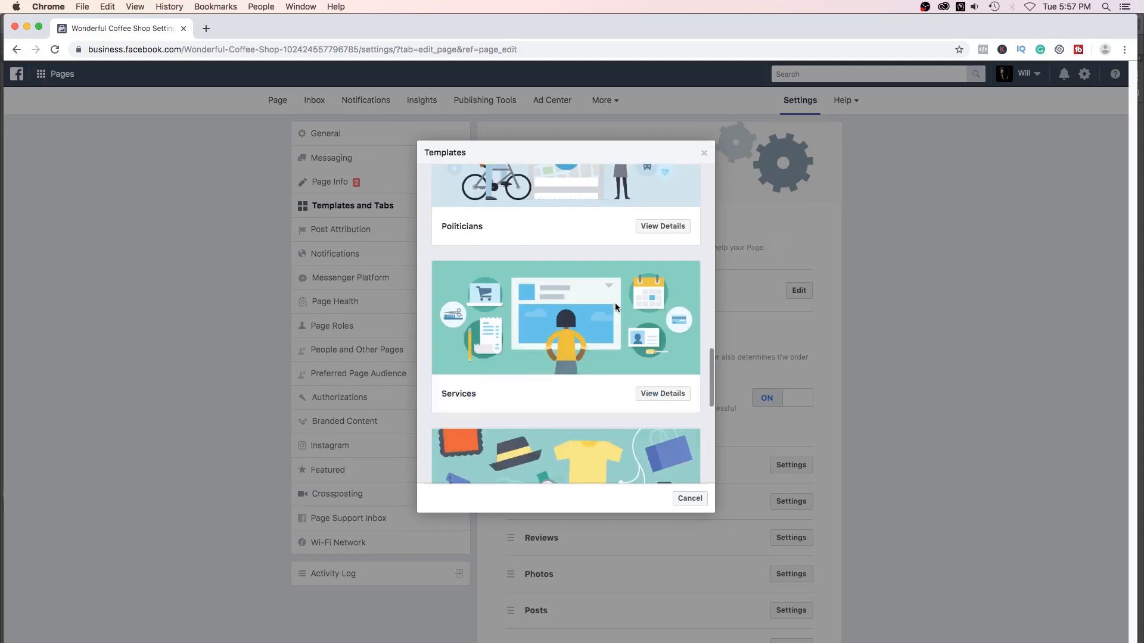
scroll(615, 307, down, 8)
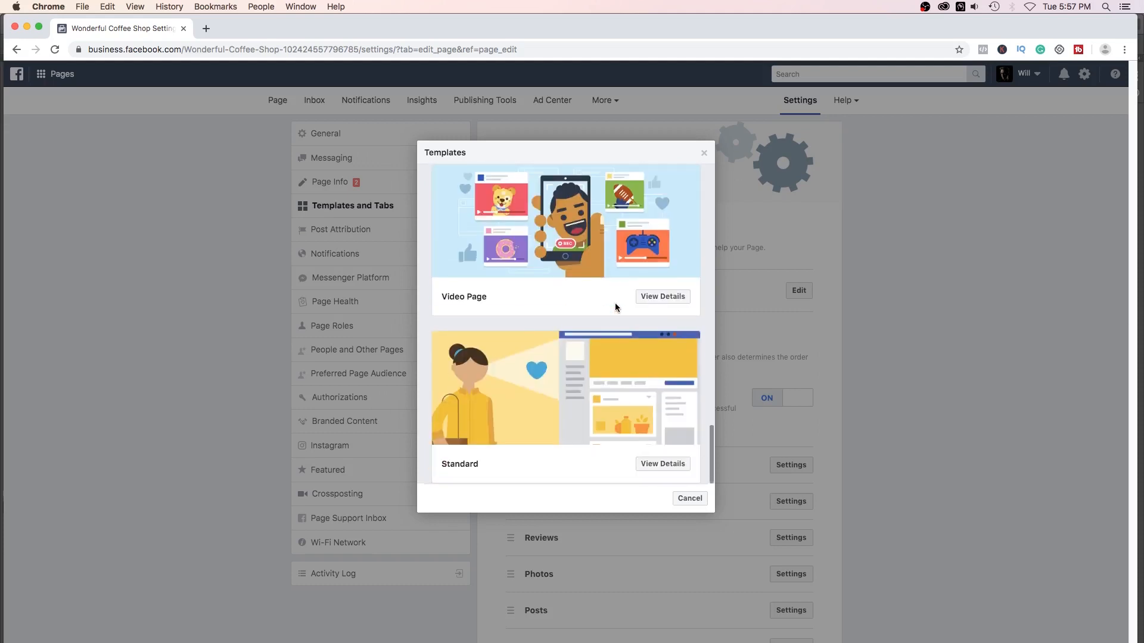
scroll(615, 307, up, 3)
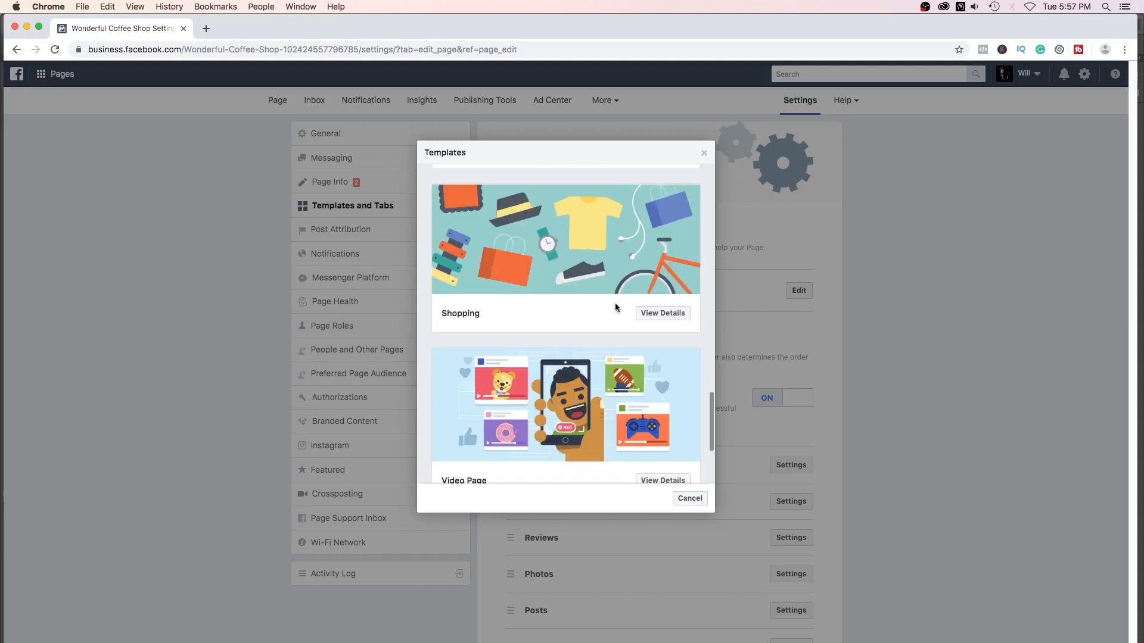
scroll(614, 307, up, 5)
scroll(616, 307, up, 10)
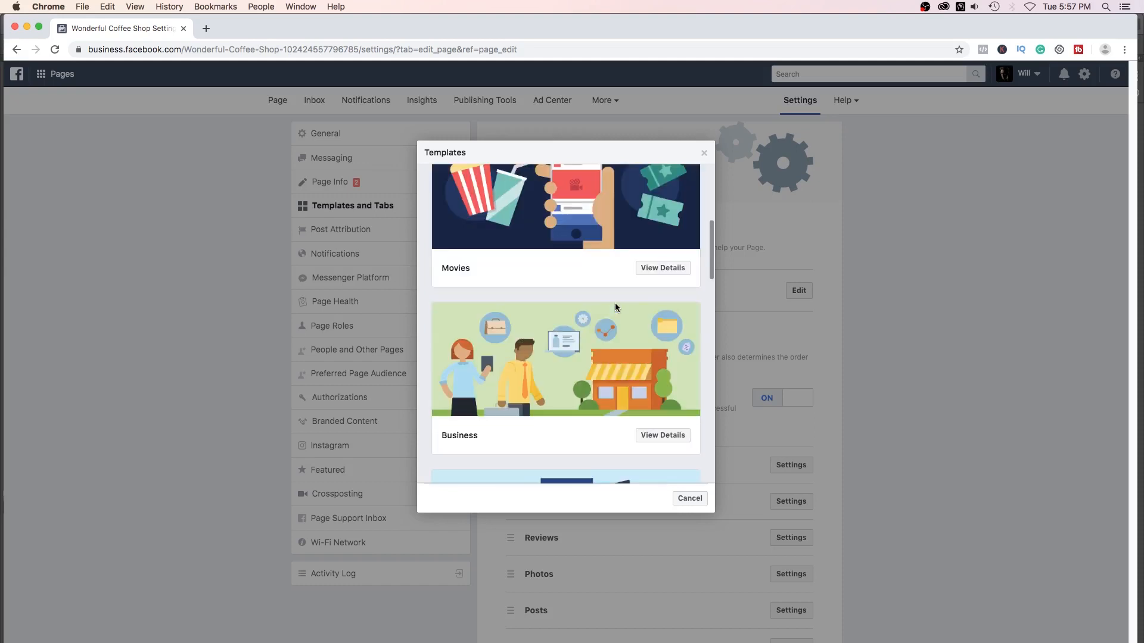
scroll(616, 306, up, 3)
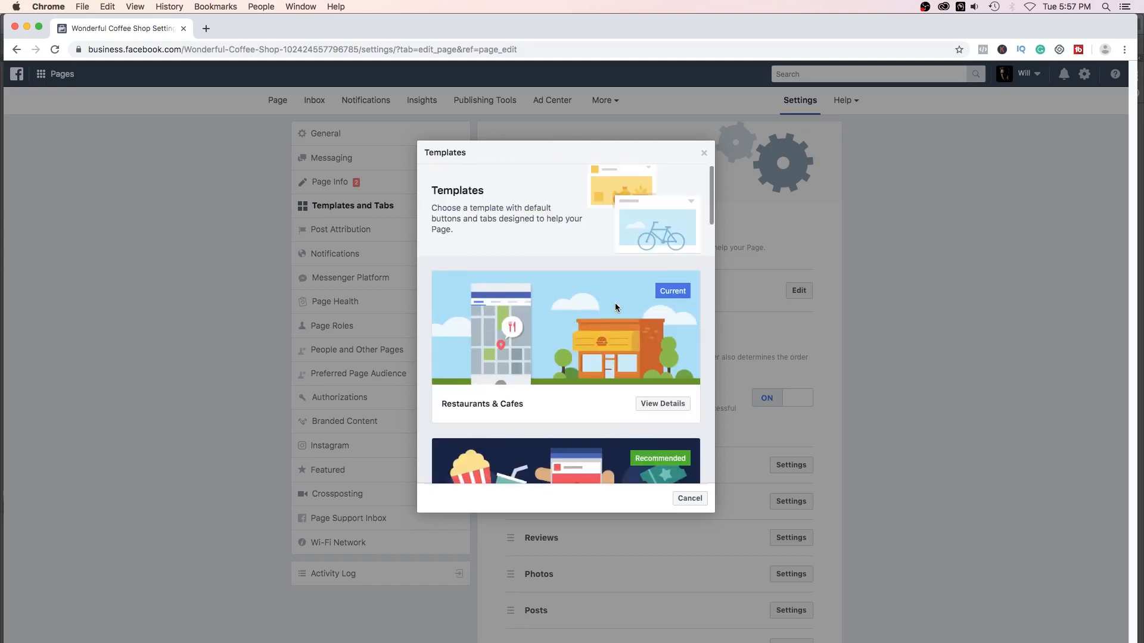
scroll(616, 307, down, 2)
scroll(616, 307, down, 1)
scroll(615, 307, up, 3)
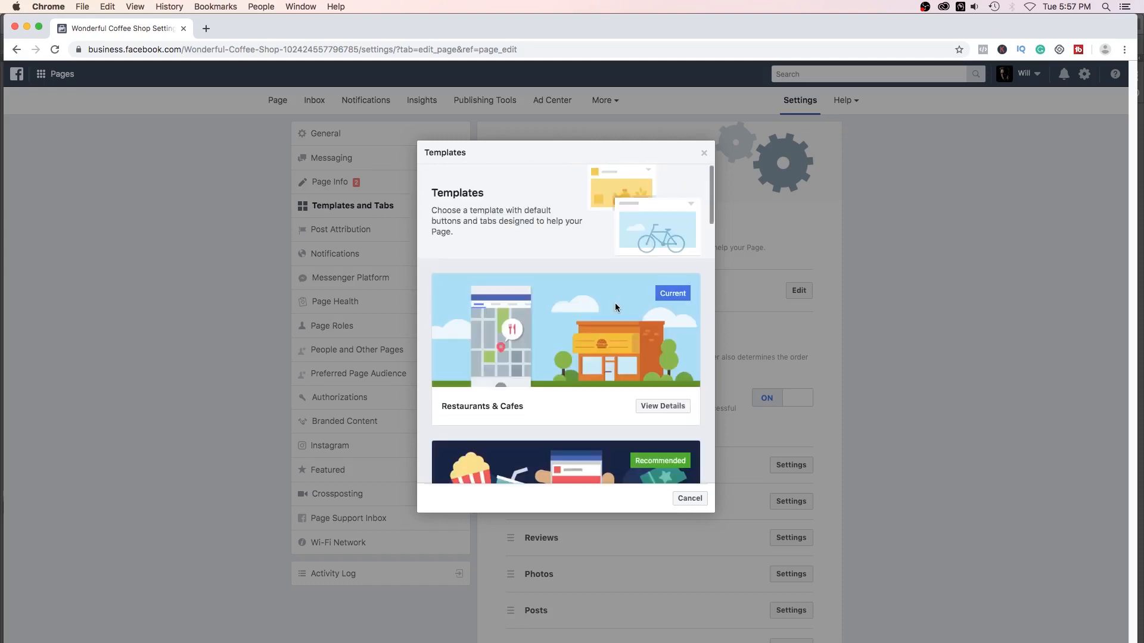
click(704, 153)
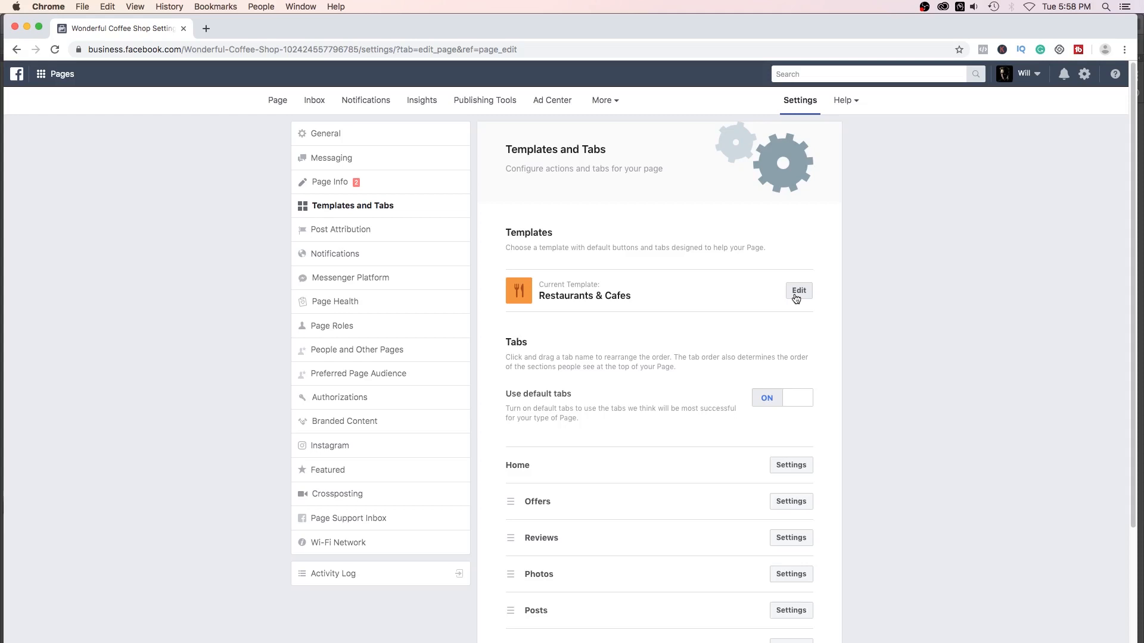
Compare the Page's tab list in the settings with the navigation on the Page itself, opened in a separate browser tab
scroll(875, 362, down, 2)
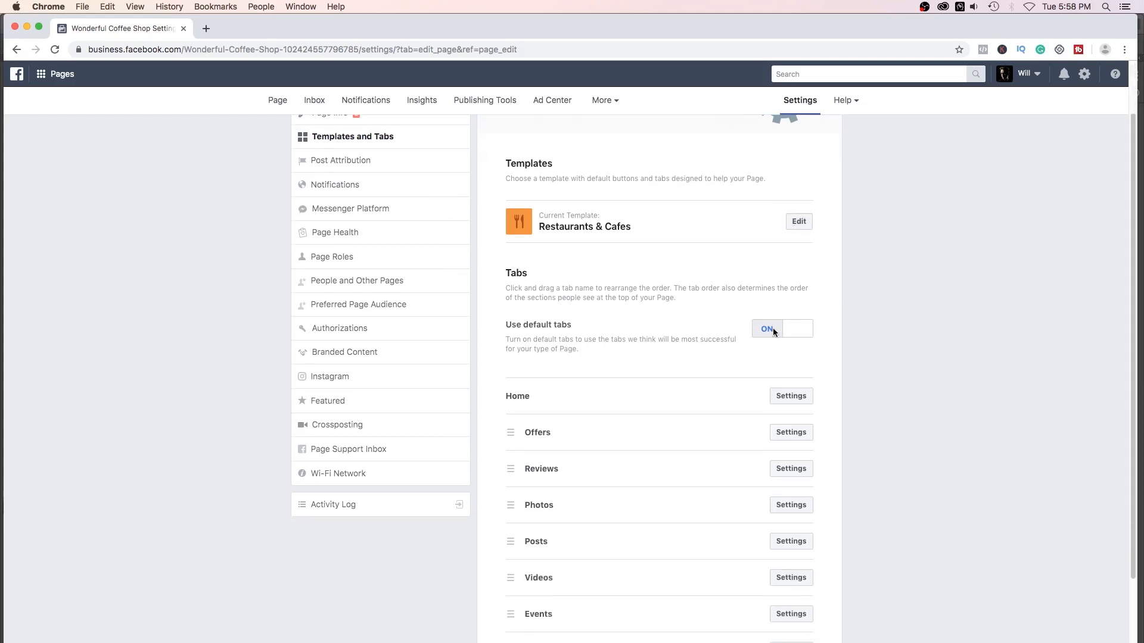
scroll(921, 344, down, 4)
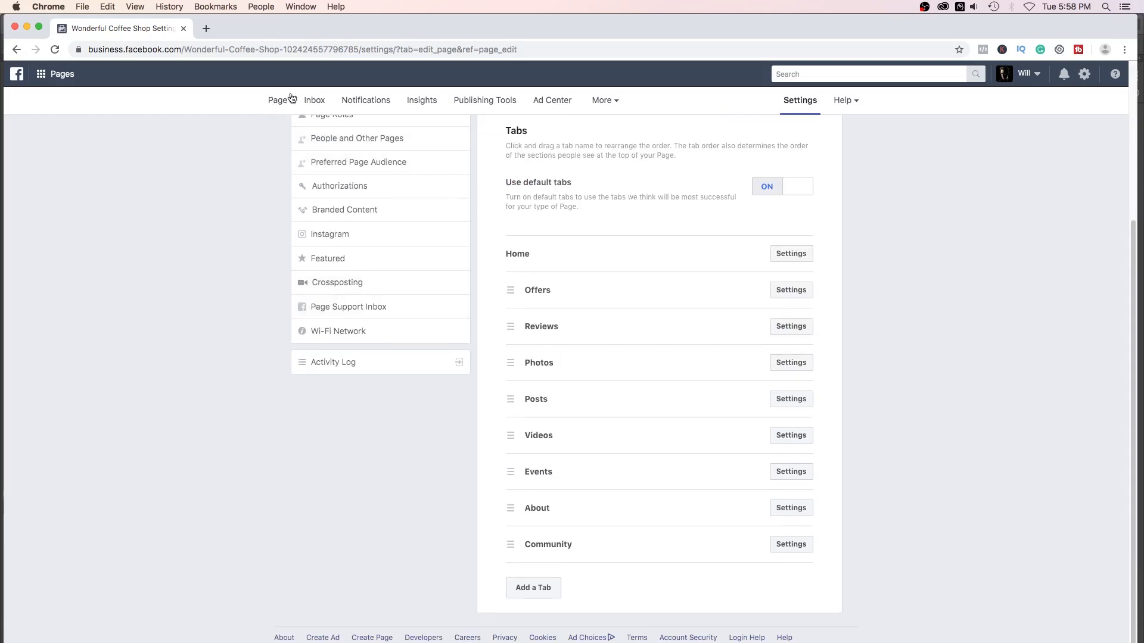
right_click(270, 102)
click(289, 110)
click(225, 27)
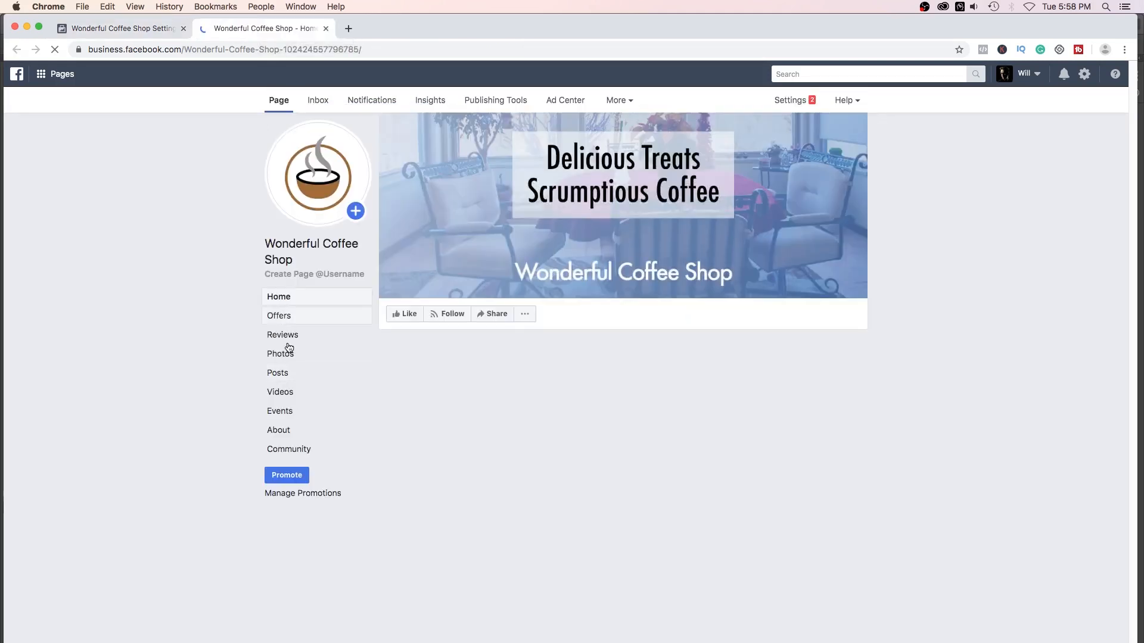
click(122, 30)
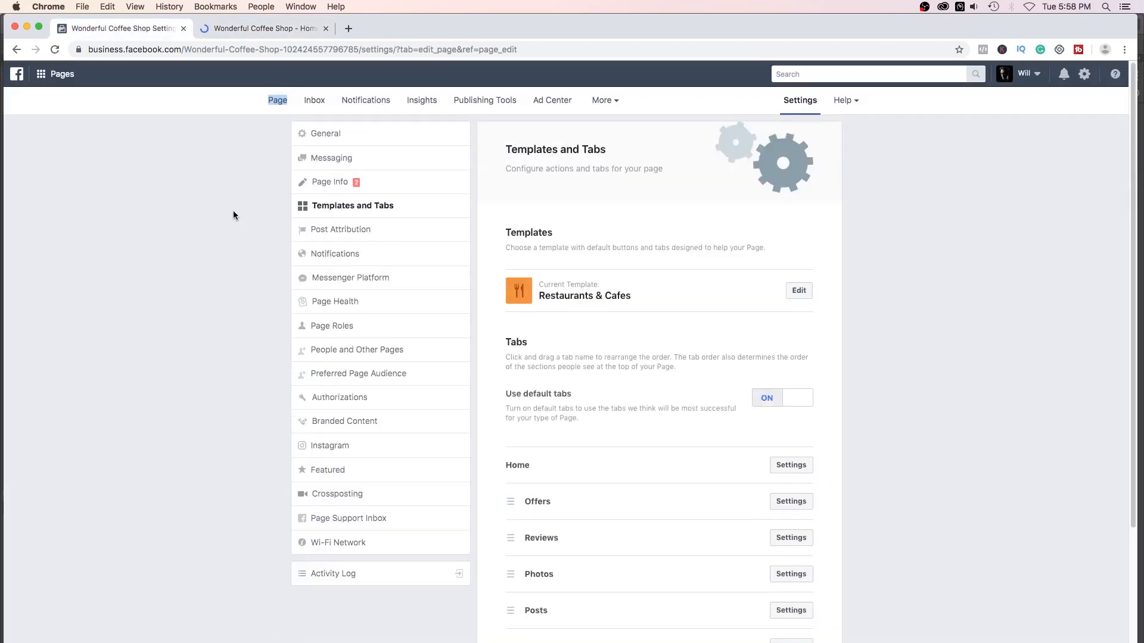
scroll(902, 391, down, 4)
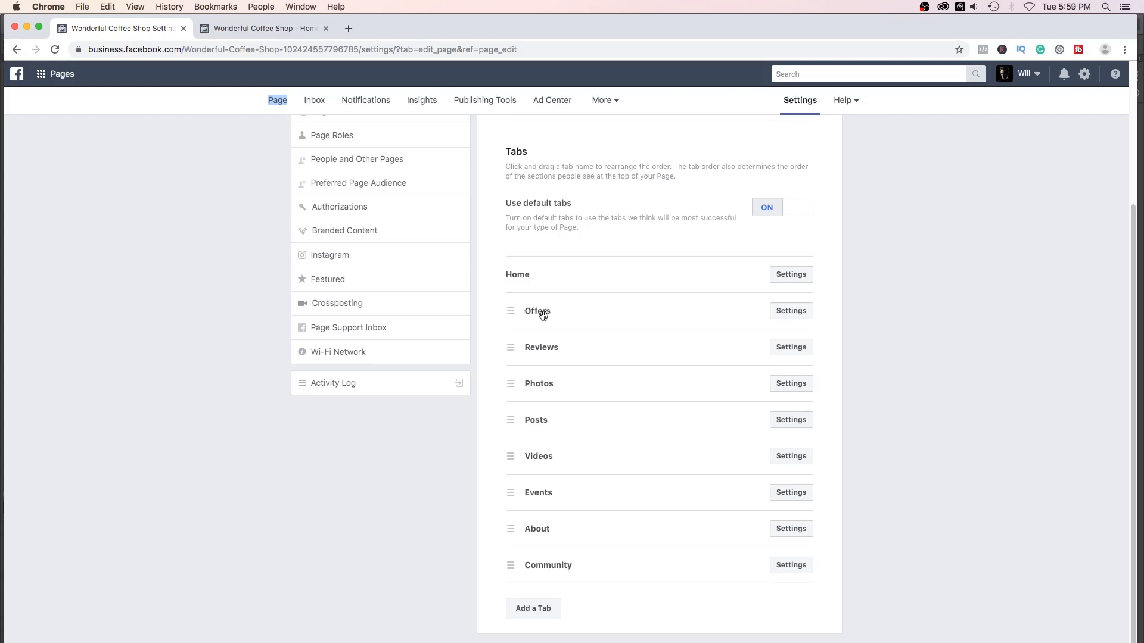
Reorder the Page's tabs so that Posts precedes Photos, About precedes Events, and Offers sits between Events and Community
drag(535, 311, 539, 314)
drag(548, 425, 546, 386)
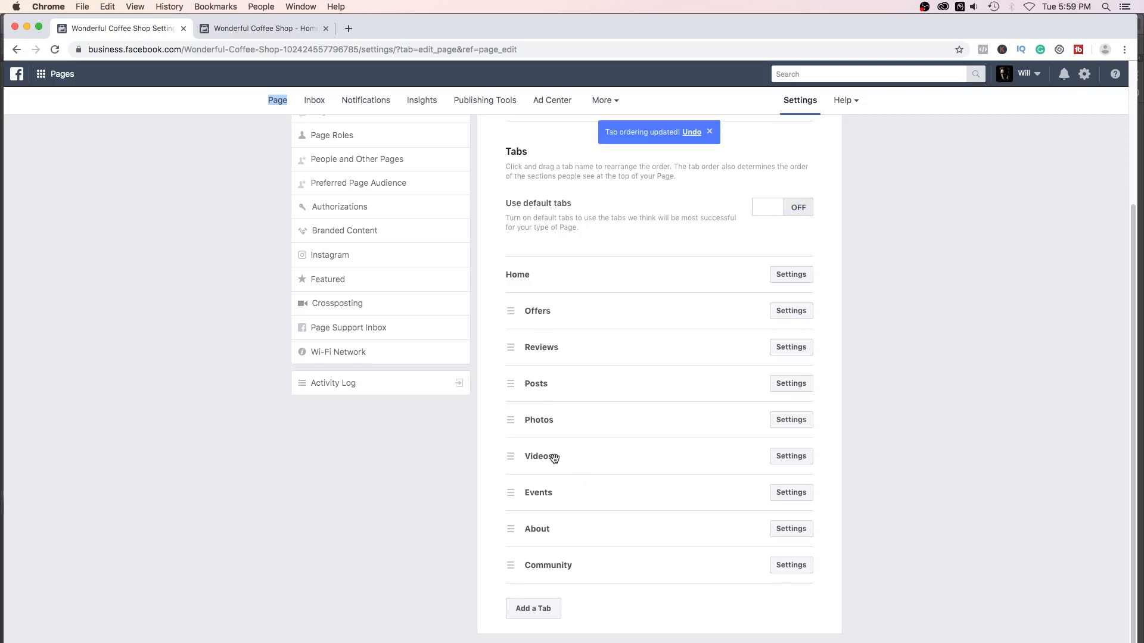
drag(555, 490, 553, 518)
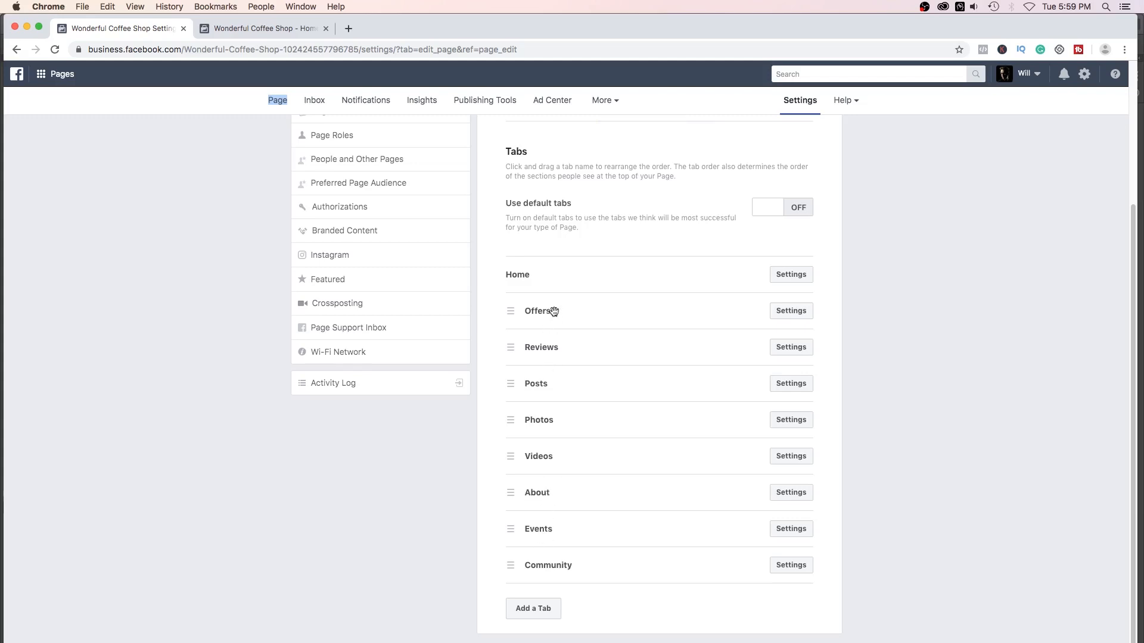
drag(559, 310, 566, 535)
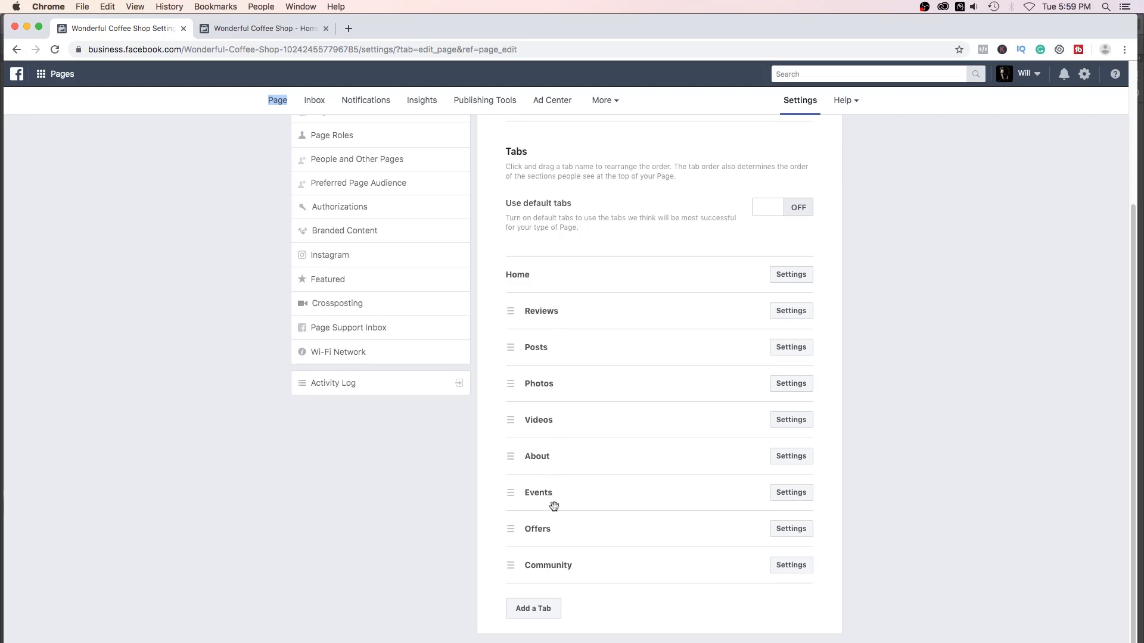
scroll(894, 447, up, 1)
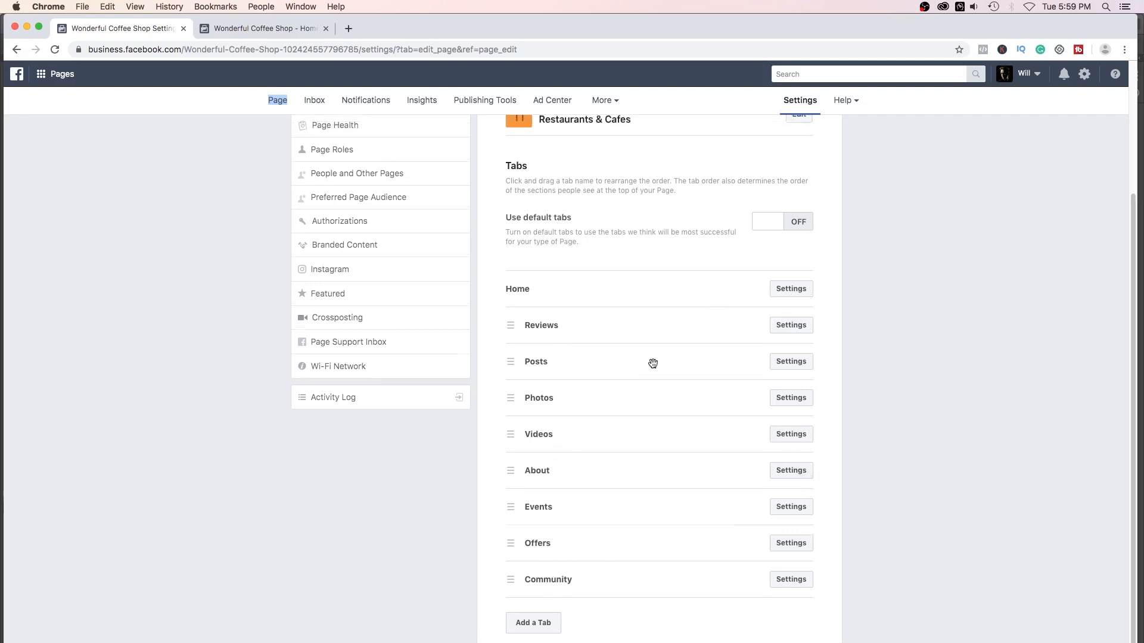
Open the Page Roles settings and review the sections on assigning a new role, the Page owner and existing roles
scroll(649, 365, up, 5)
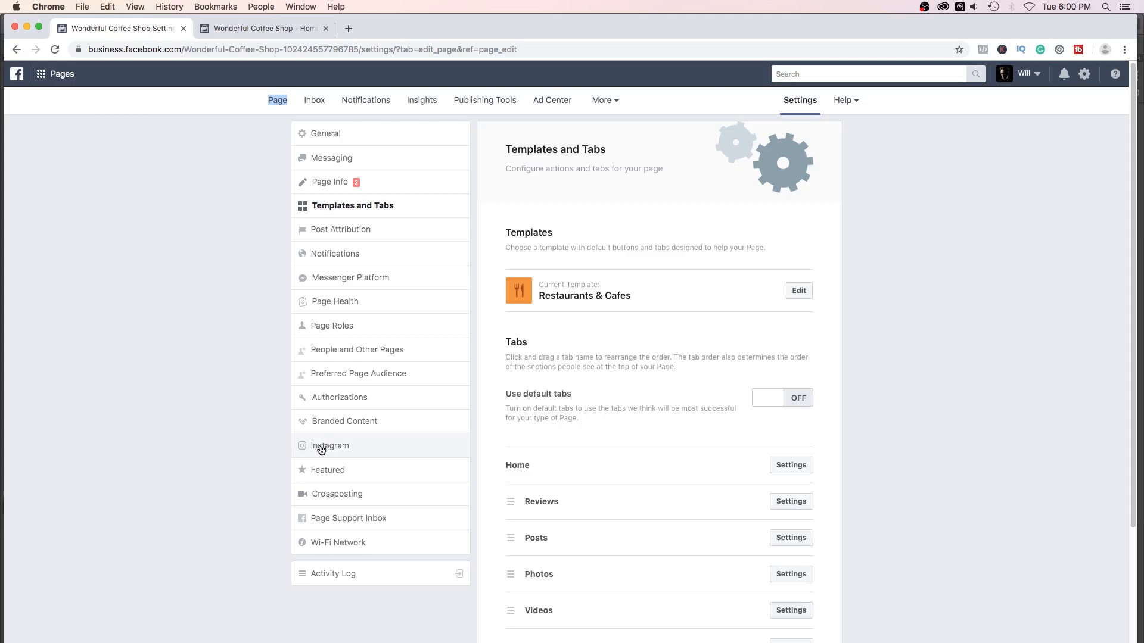
click(345, 332)
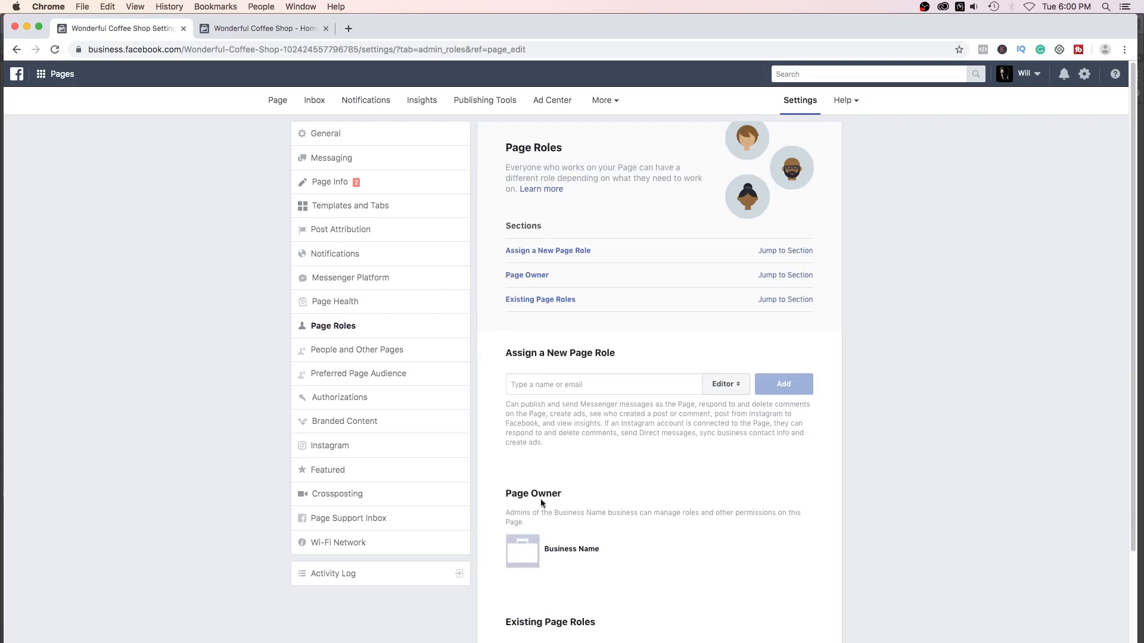
scroll(664, 508, down, 2)
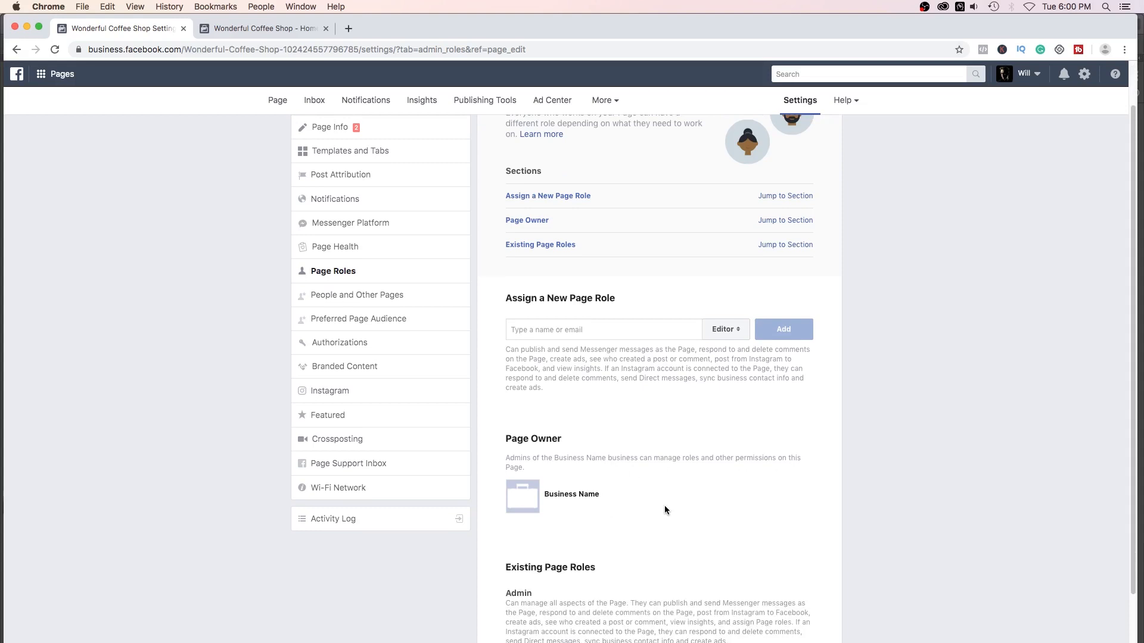
scroll(665, 510, down, 1)
scroll(664, 510, up, 3)
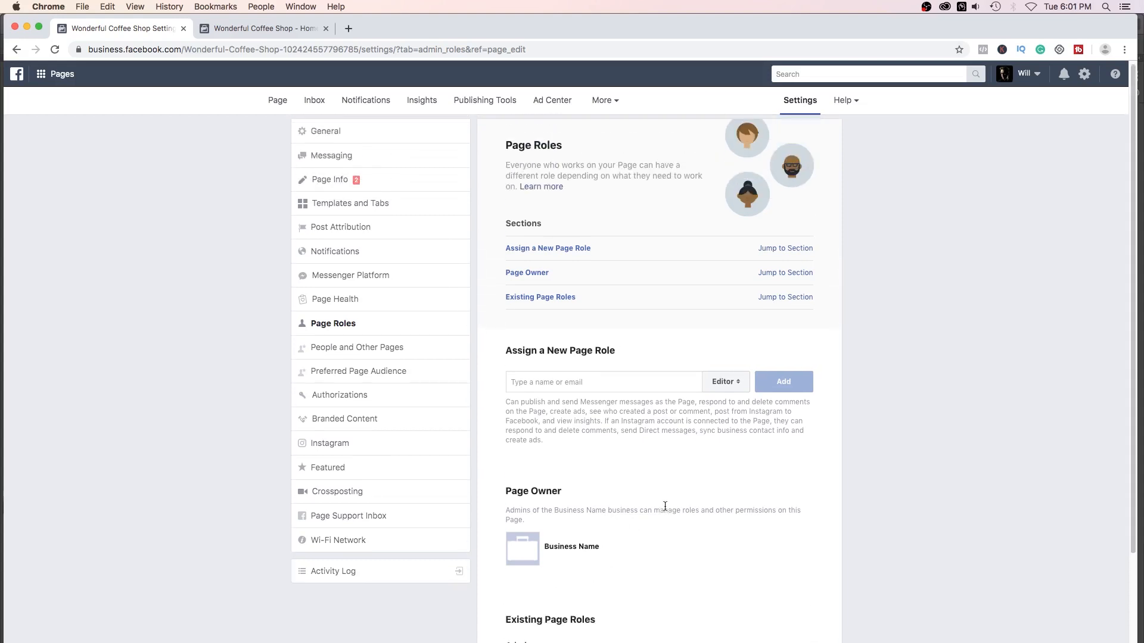
scroll(664, 510, up, 1)
scroll(702, 480, down, 1)
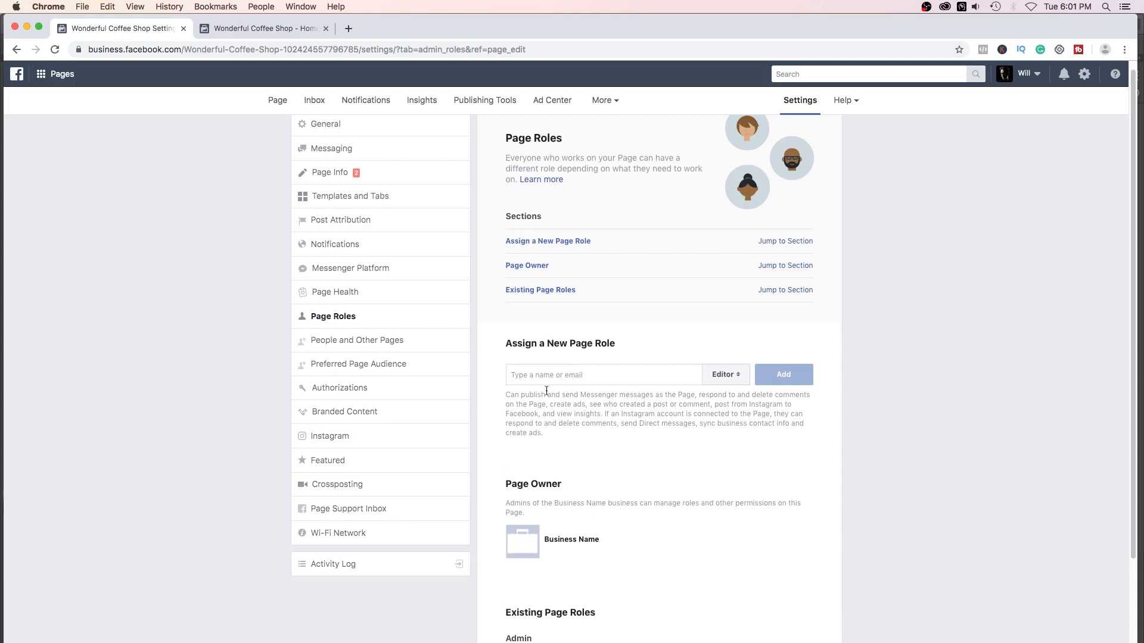
Examine the roles that can be assigned to a new person, from Admin to Custom, without changing the Editor selection
click(737, 376)
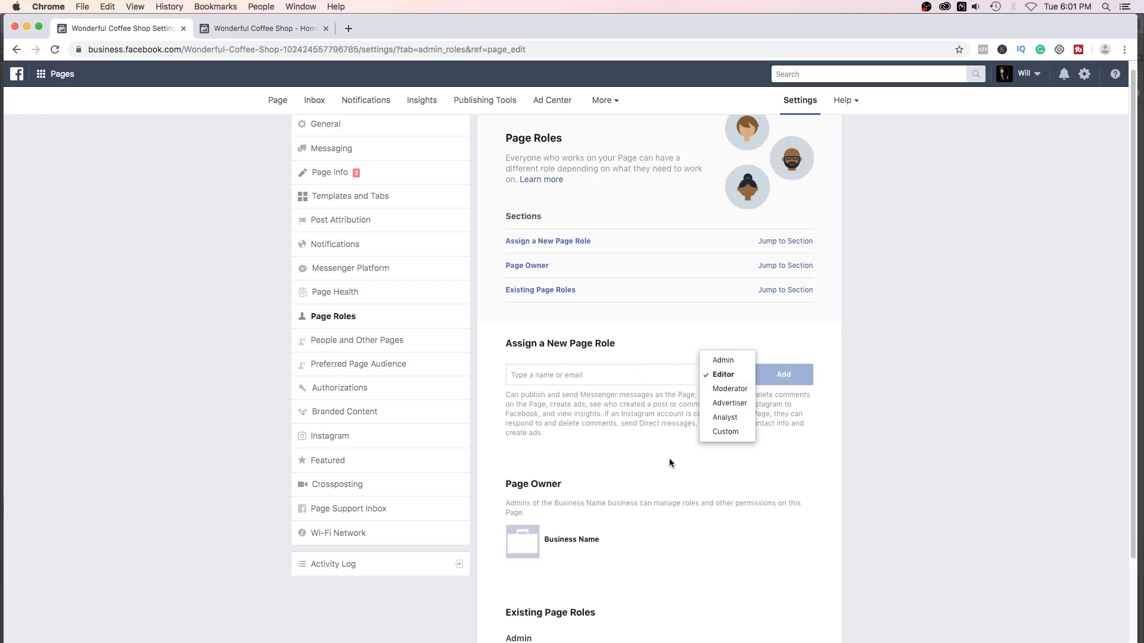
click(651, 449)
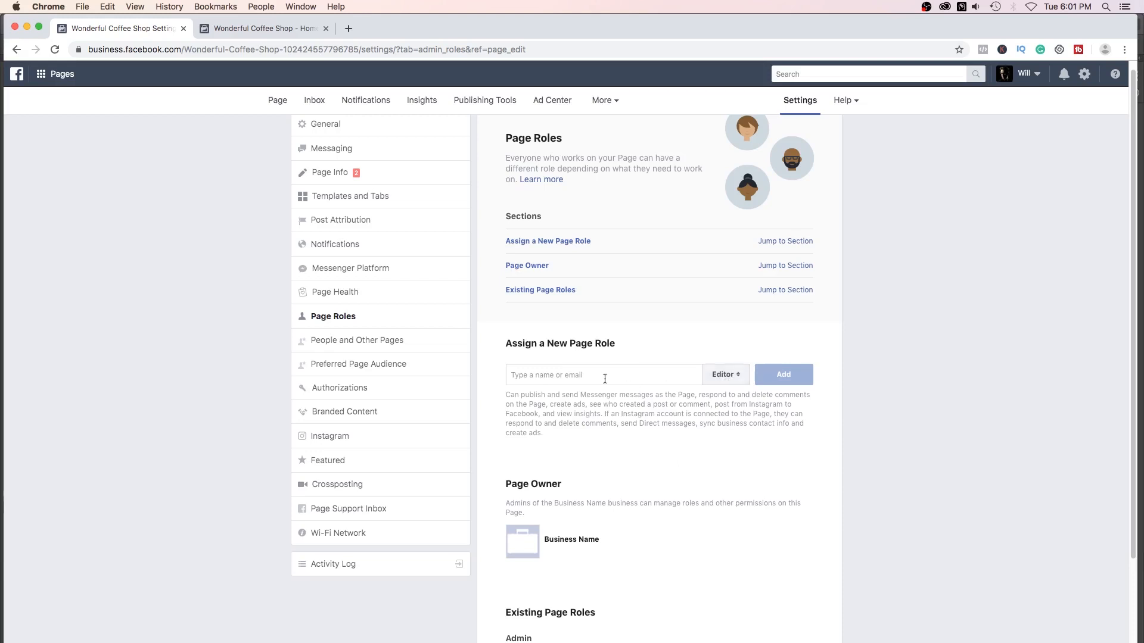
click(562, 376)
click(721, 375)
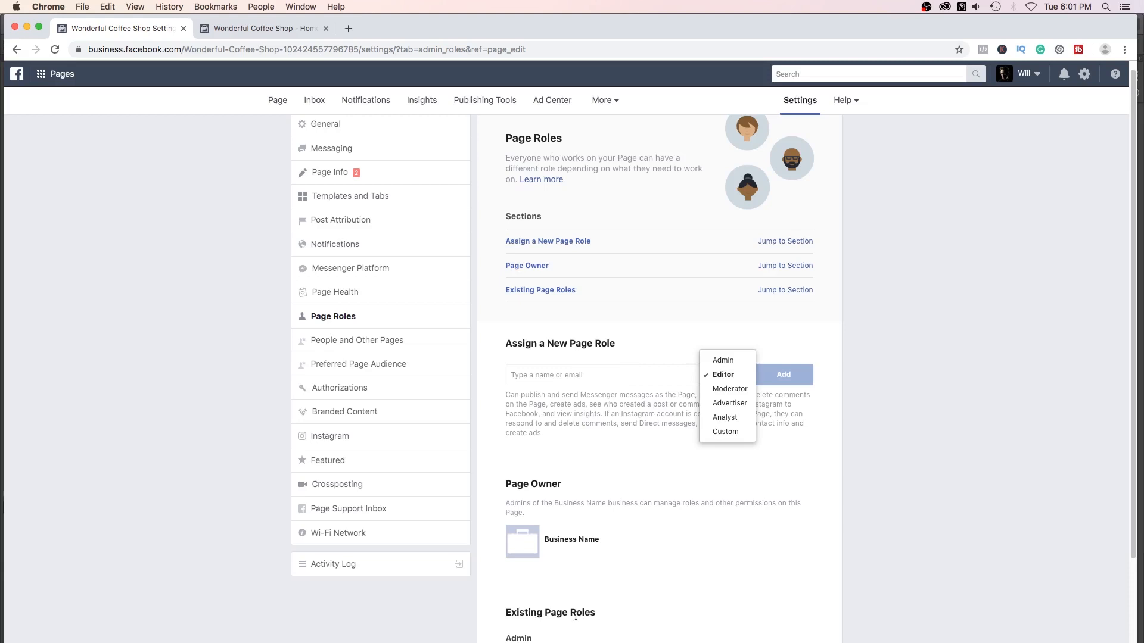
click(673, 587)
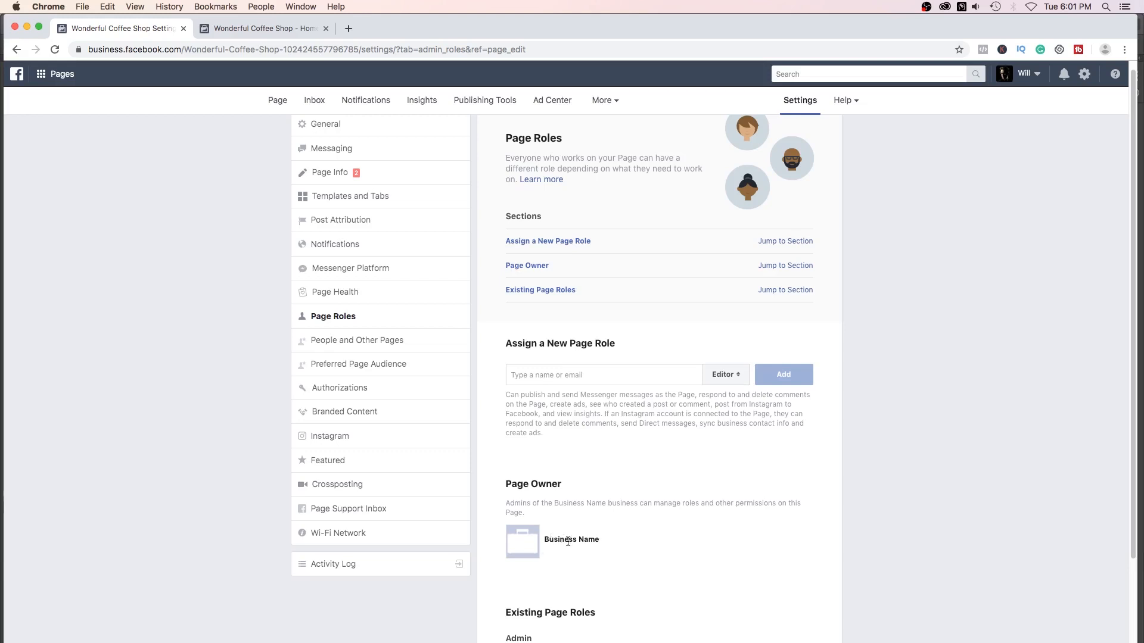
scroll(659, 469, up, 1)
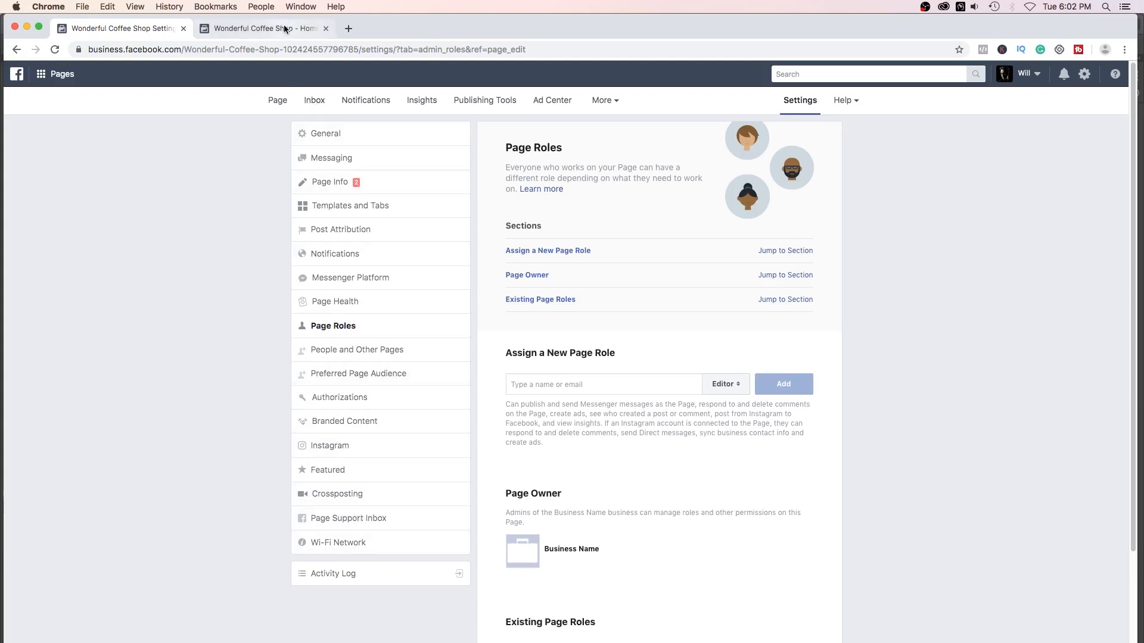
Close the Page settings browser tab, start a post on the Page and examine its publishing options from Now to Save Draft
click(183, 29)
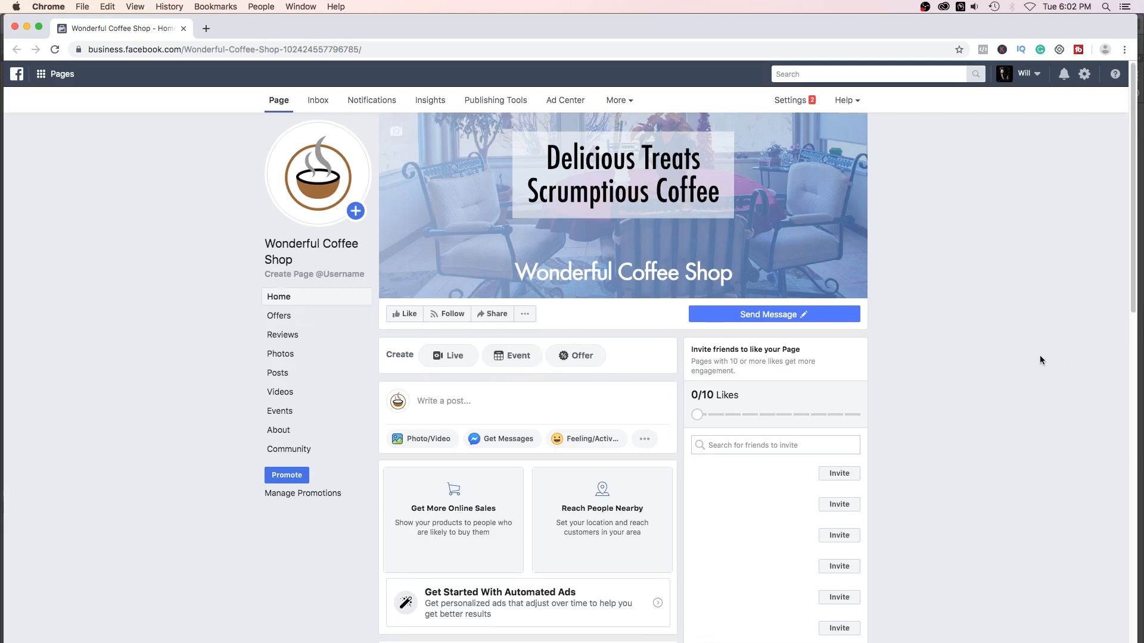
click(510, 394)
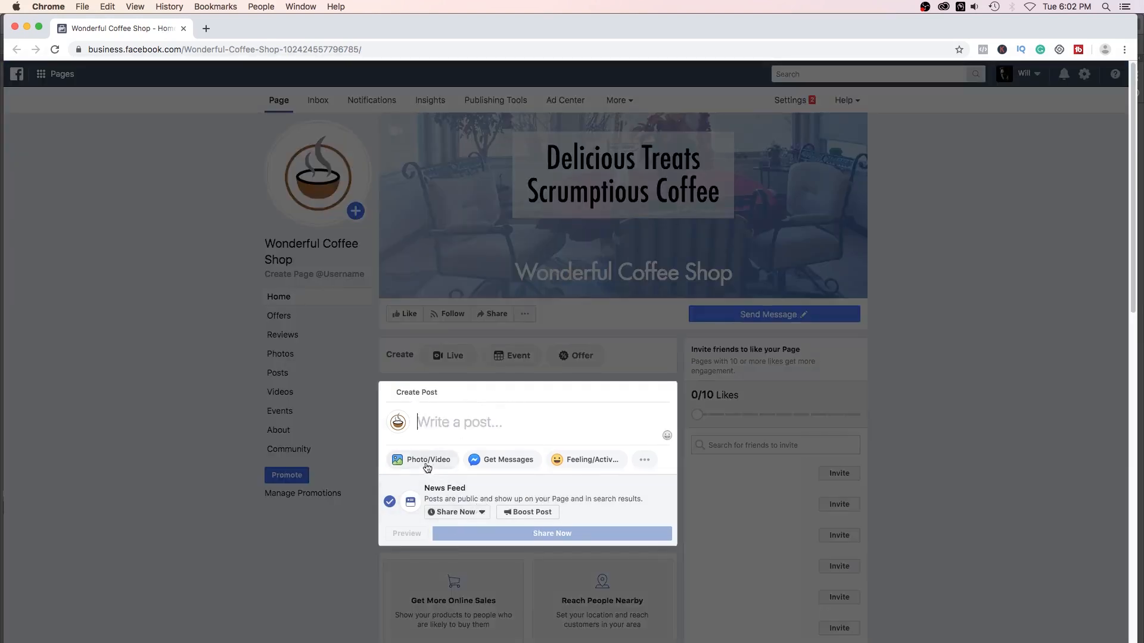
click(481, 512)
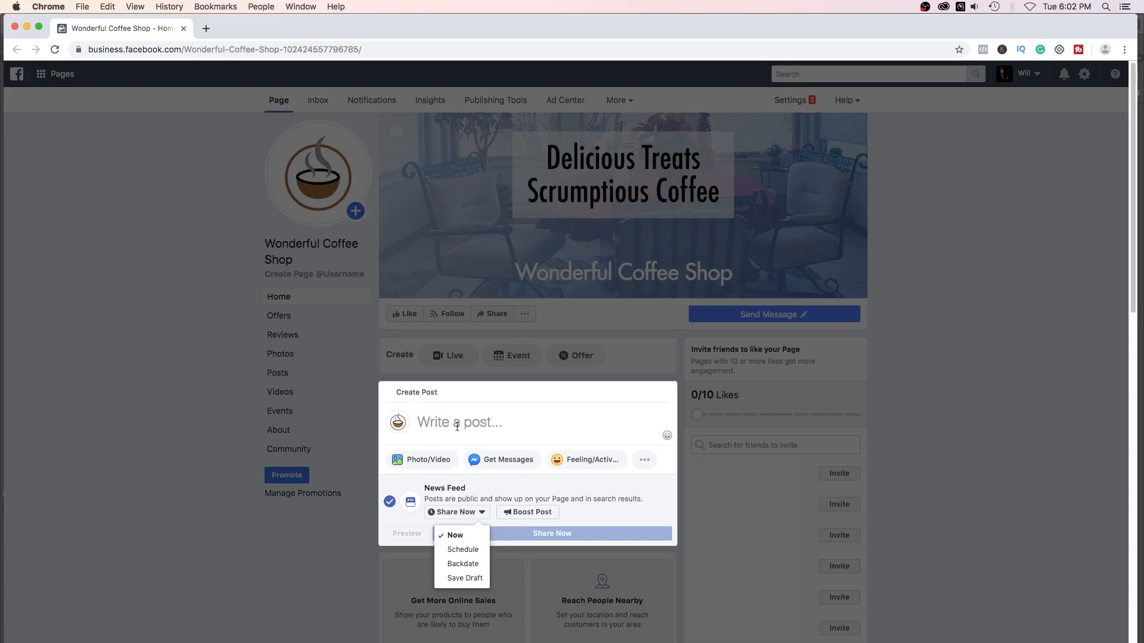
click(489, 425)
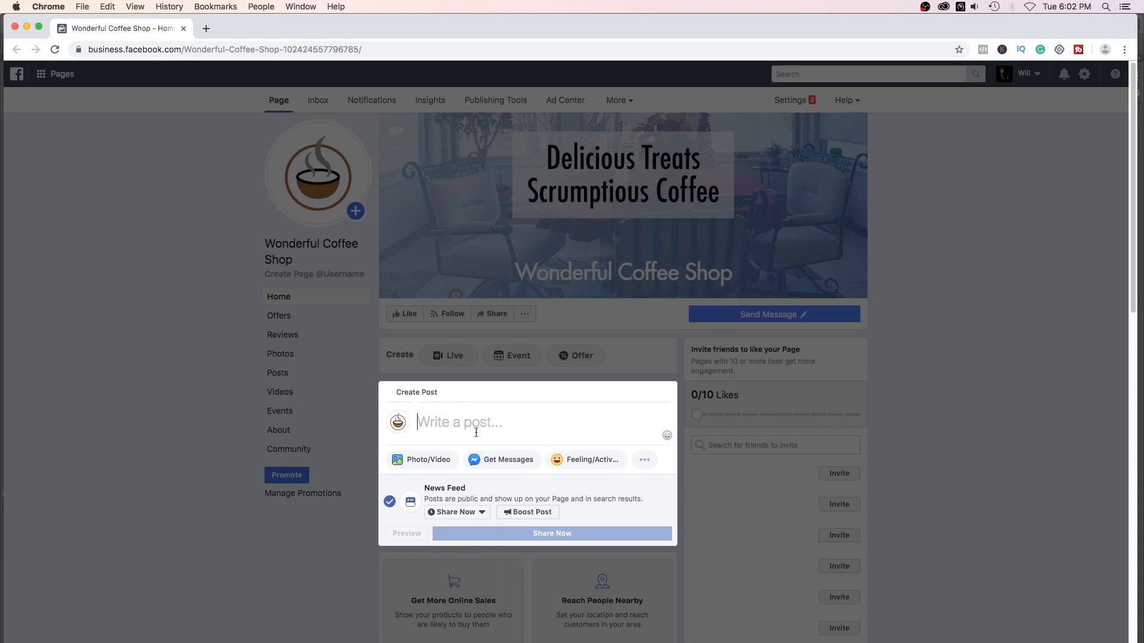
click(468, 514)
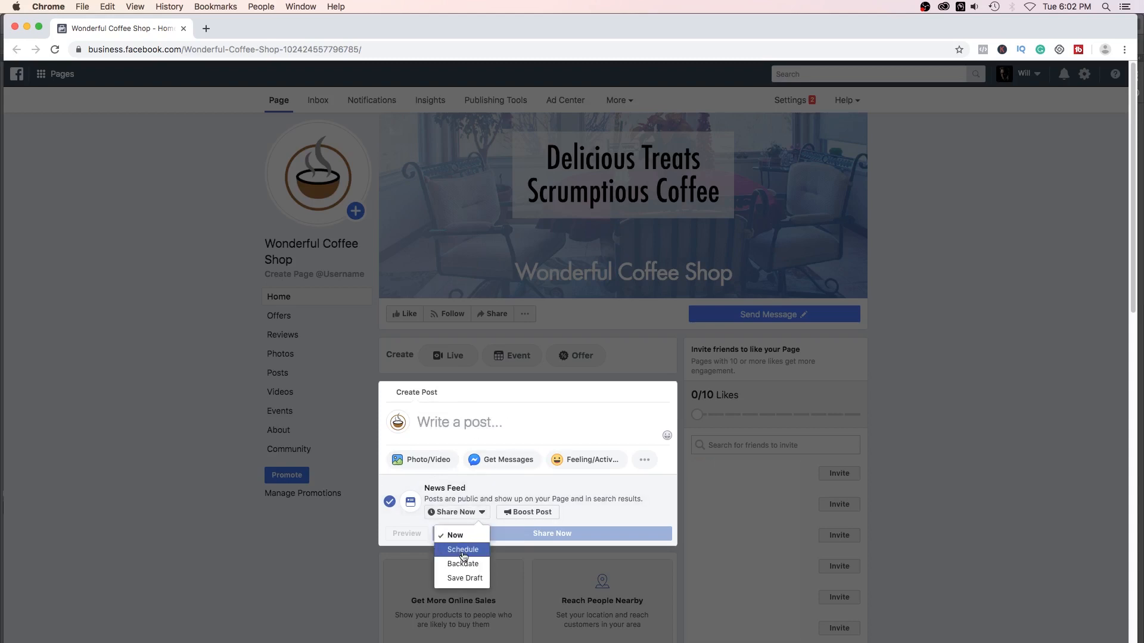
click(476, 426)
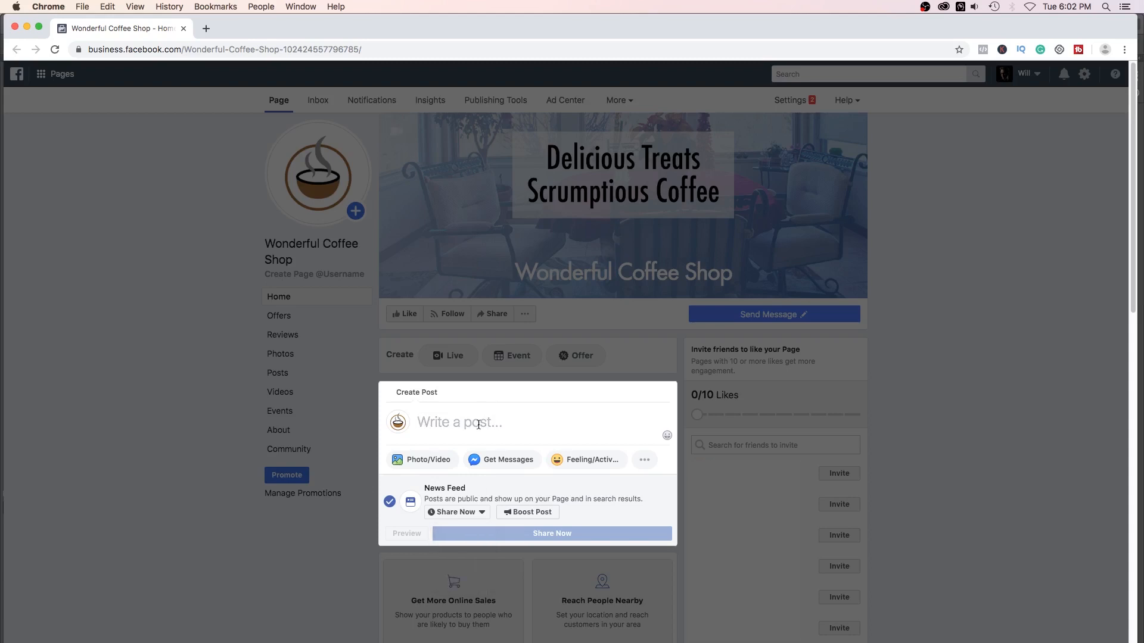
Review the publication and News Feed distribution options for scheduling the post, cancel the scheduling and close the empty post
click(476, 512)
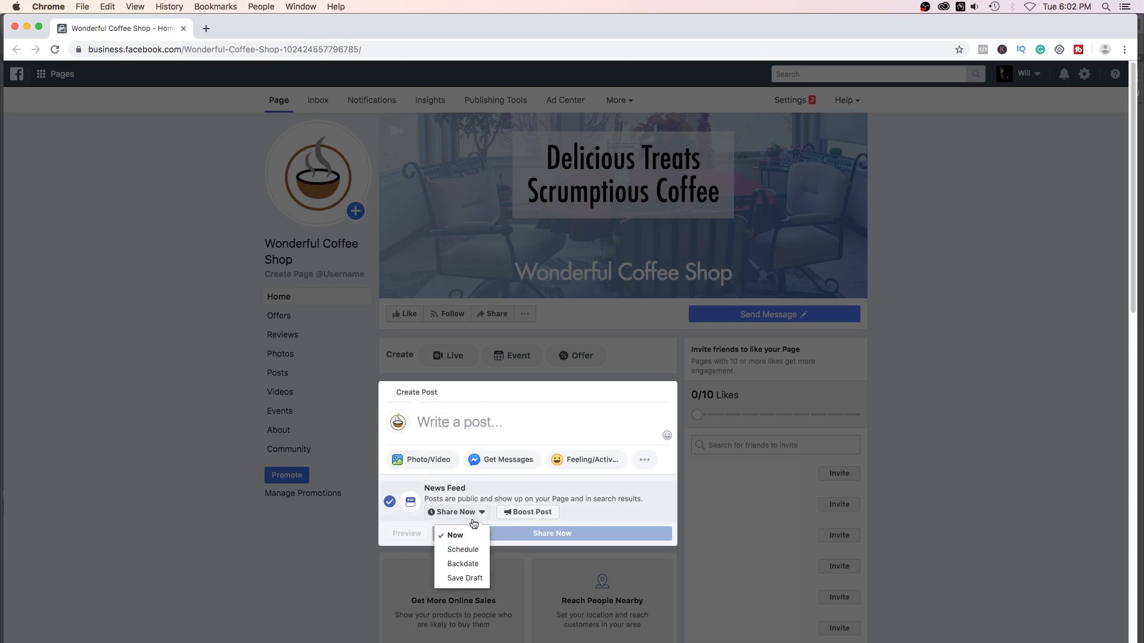
click(469, 550)
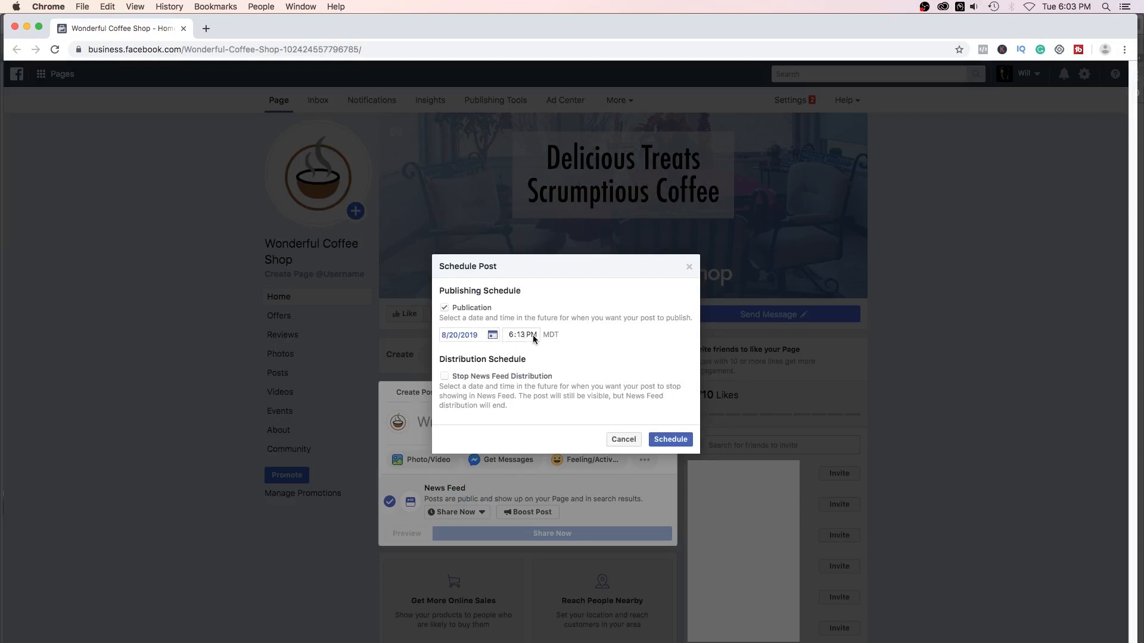
click(623, 441)
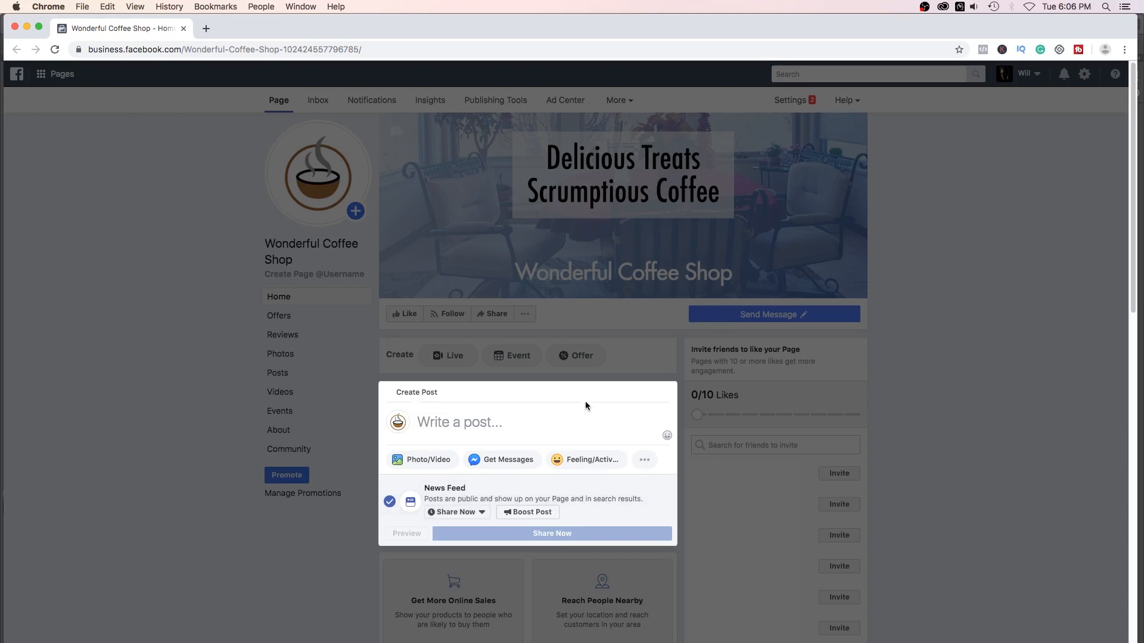
click(927, 403)
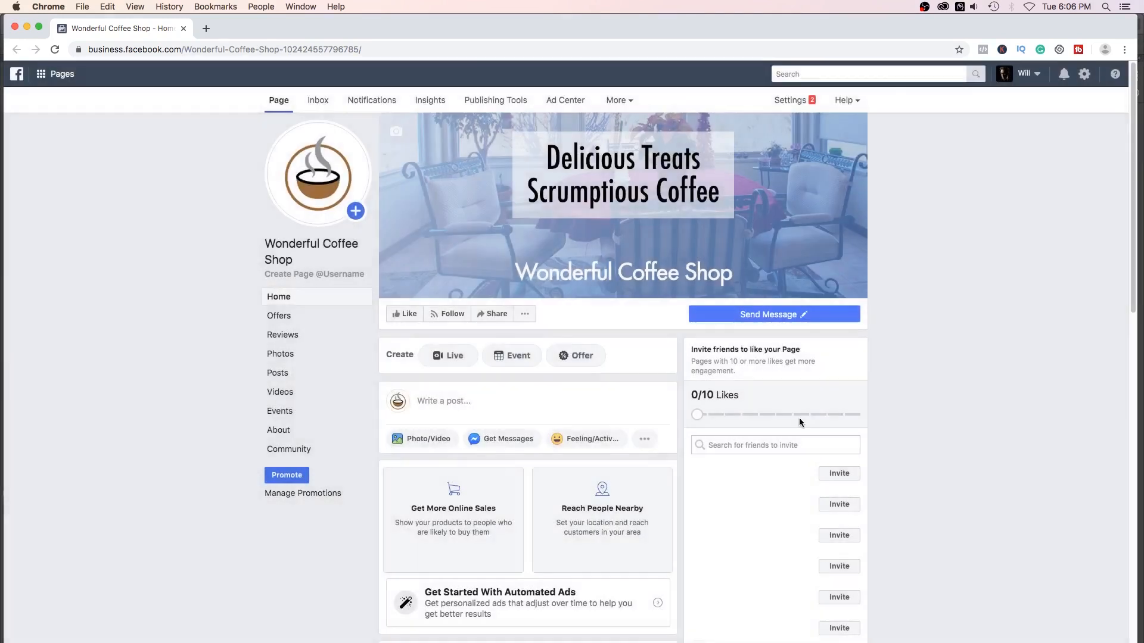
scroll(942, 380, down, 1)
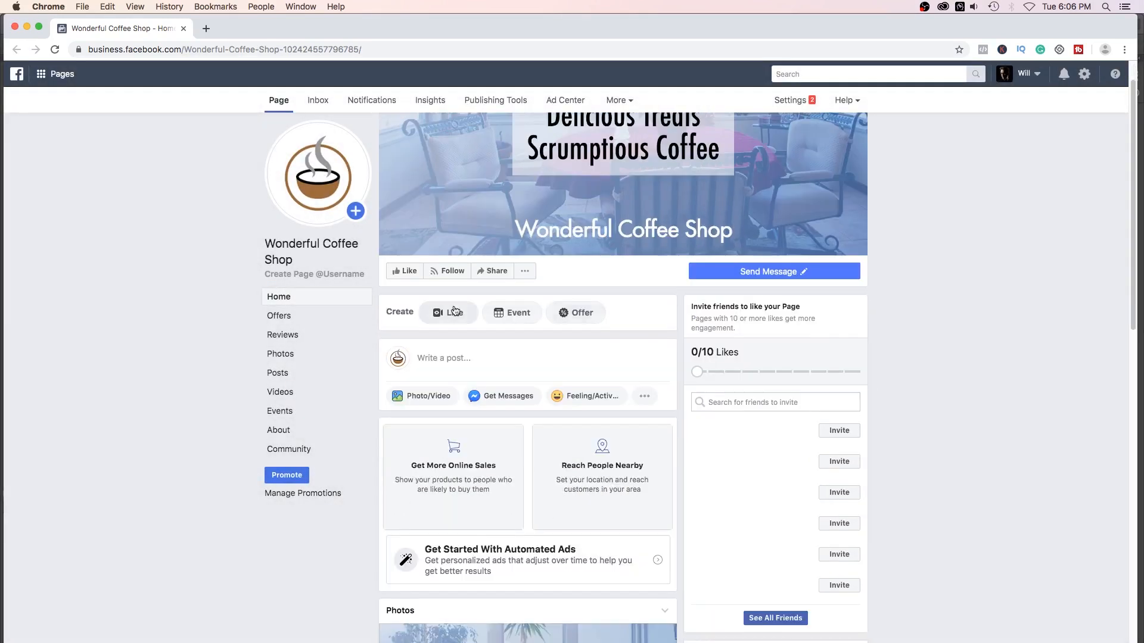